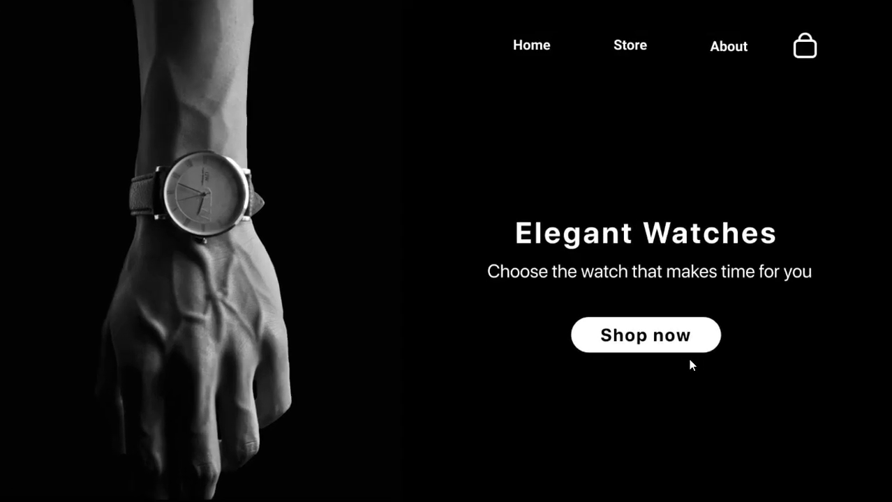
Advance to the Frame 2.jpg mobile mockup, exit full-screen view, and close Photos
left_click(859, 245)
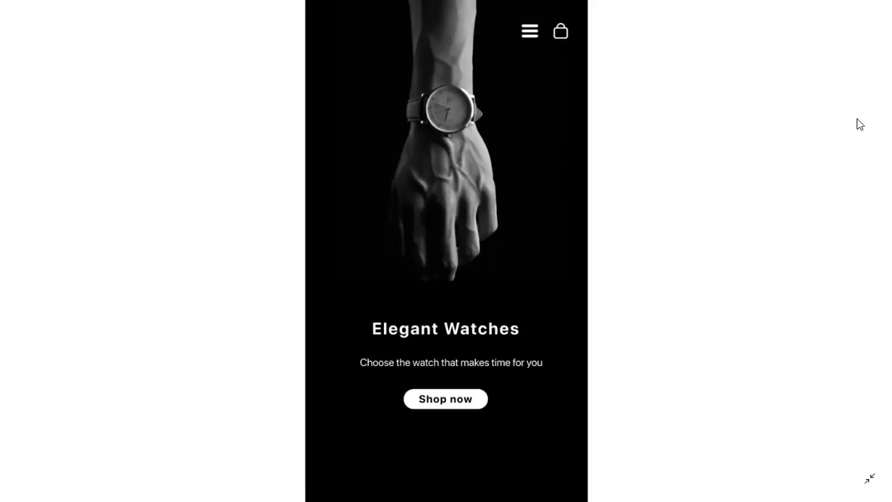
left_click(870, 479)
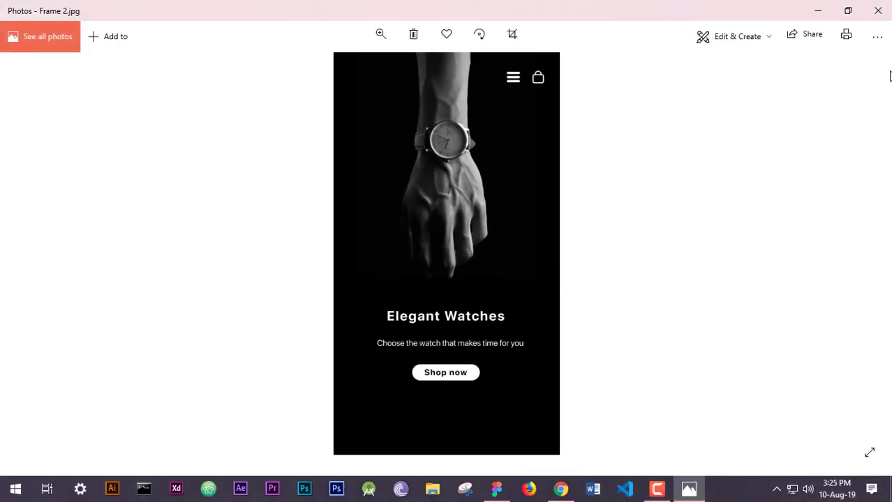
left_click(886, 5)
Refresh the desktop and switch to the Figma watch design file
right_click(394, 175)
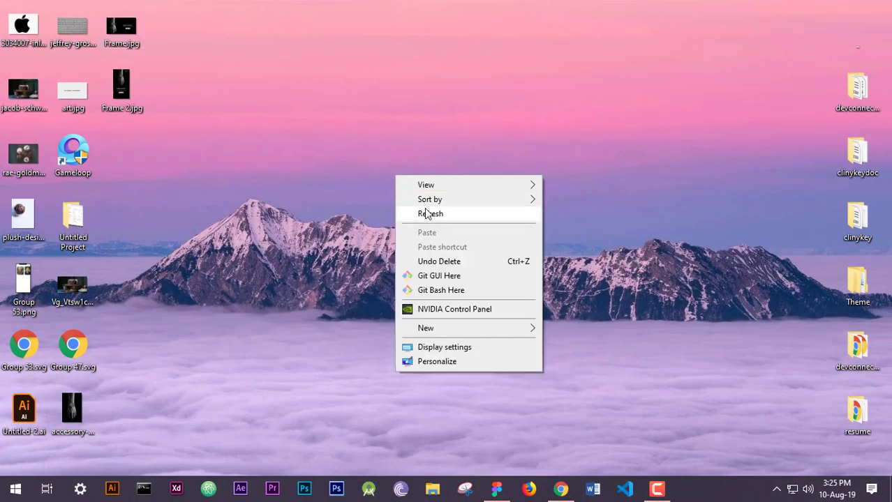
left_click(427, 213)
left_click(496, 489)
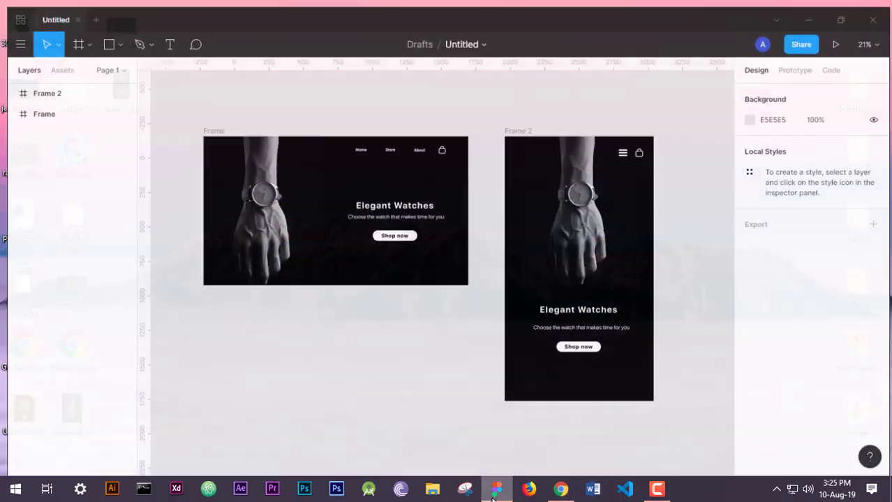
Zoom and pan around Frame and Frame 2, ending on blank canvas to their right
scroll(334, 203, "up", 3)
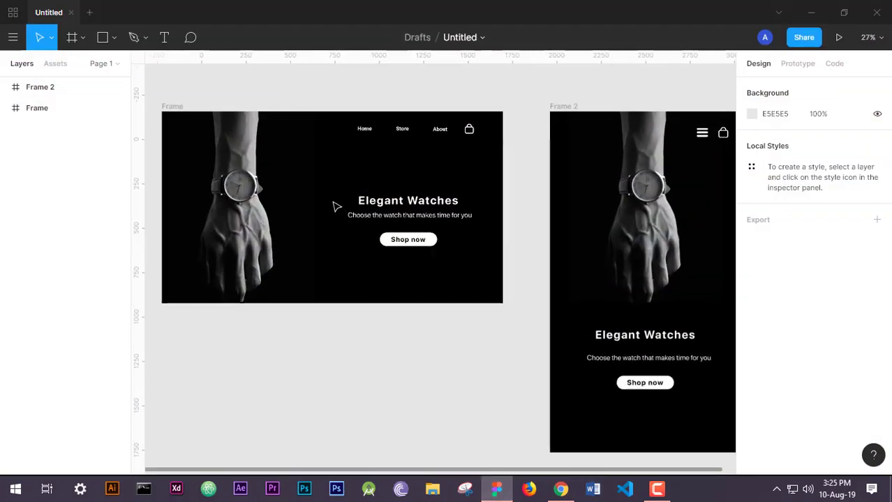
left_click_drag(414, 191, 500, 252)
scroll(428, 281, "up", 3)
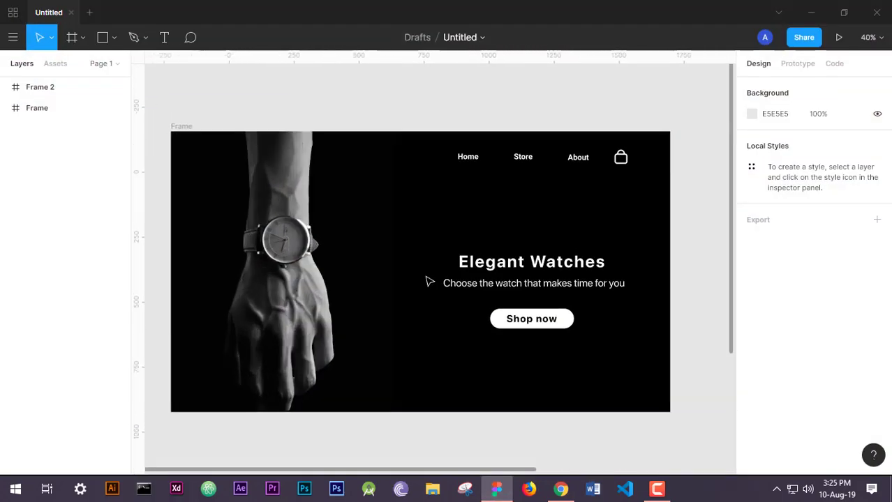
scroll(583, 310, "right", 5)
scroll(559, 324, "down", 3)
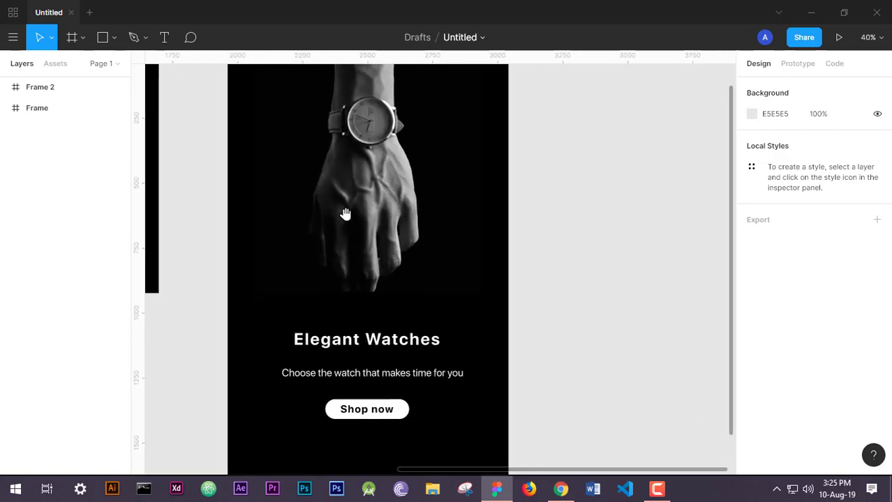
scroll(427, 268, "down", 2)
scroll(432, 269, "down", 1)
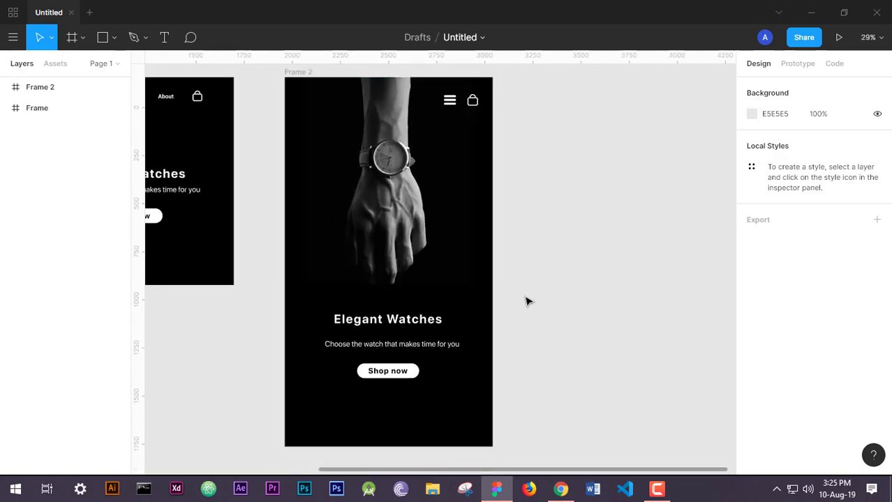
left_click_drag(291, 339, 209, 345)
scroll(213, 347, "right", 5)
scroll(214, 348, "right", 3)
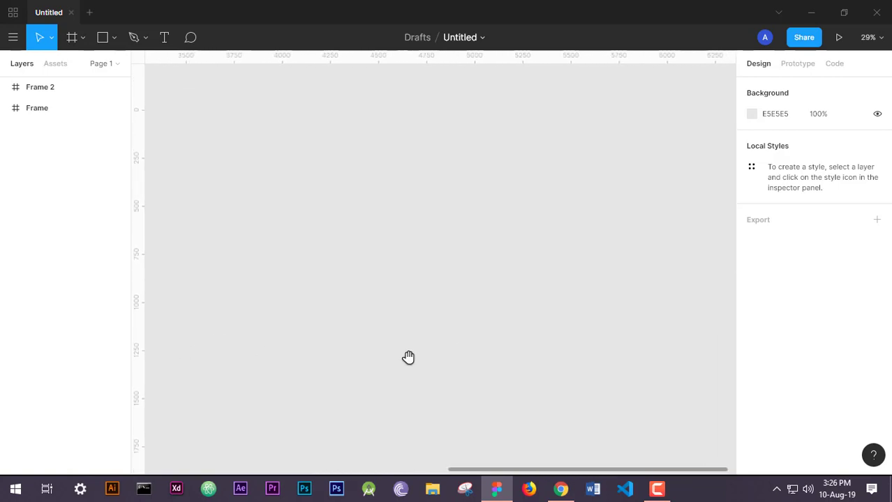
Place a new frame on the canvas and size it 1920 × 1080
left_click(83, 37)
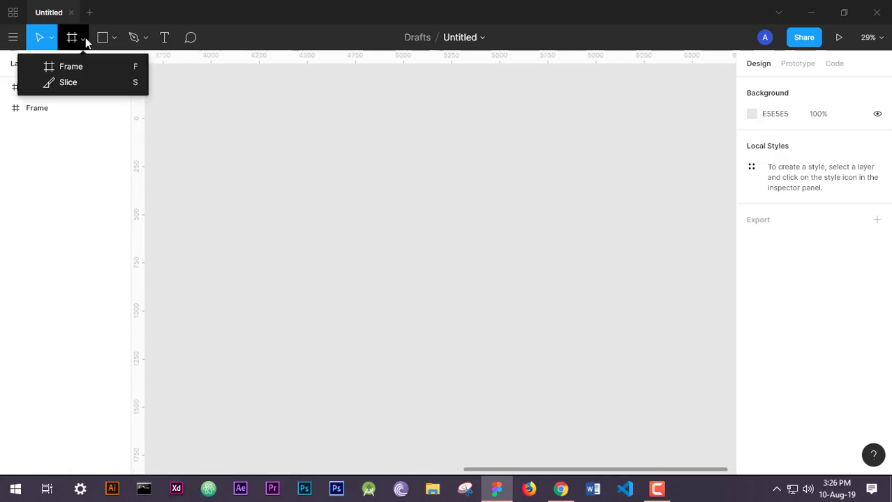
left_click(63, 66)
left_click(342, 222)
left_click(780, 166)
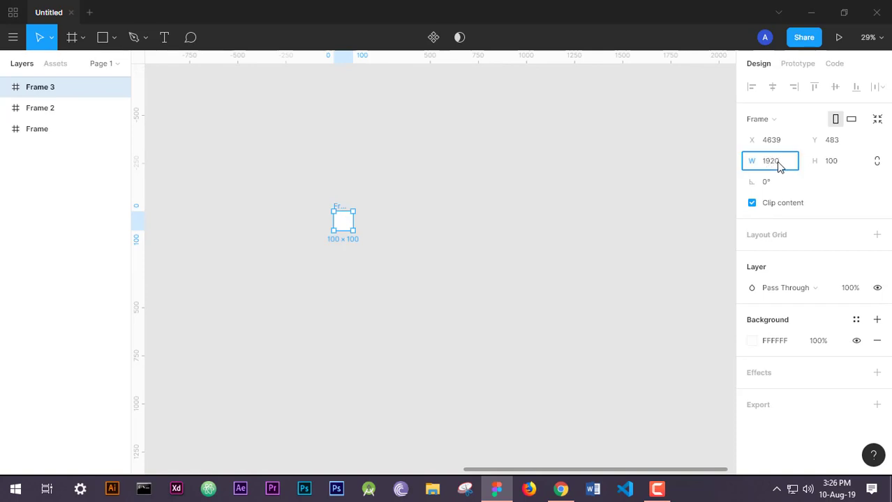
key("Tab")
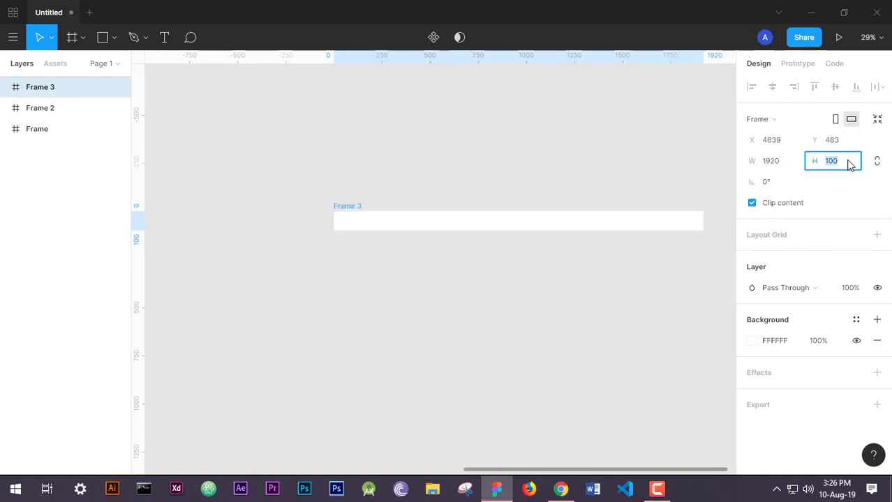
type("1080")
key("Return")
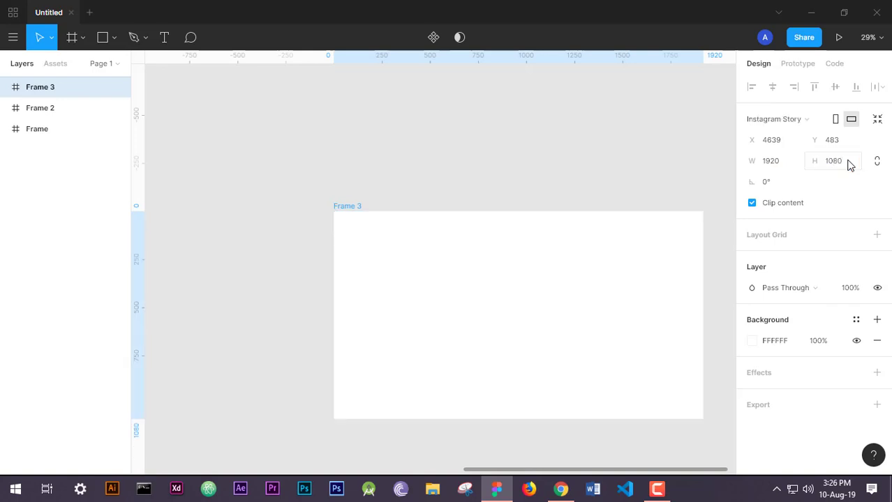
Give Frame 3 a solid black 000000 background
left_click_drag(604, 317, 502, 259)
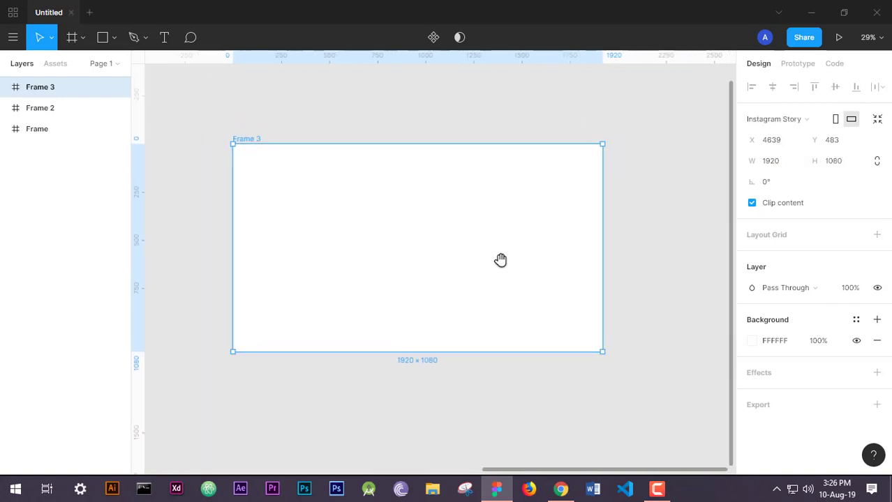
left_click(637, 240)
left_click(439, 250)
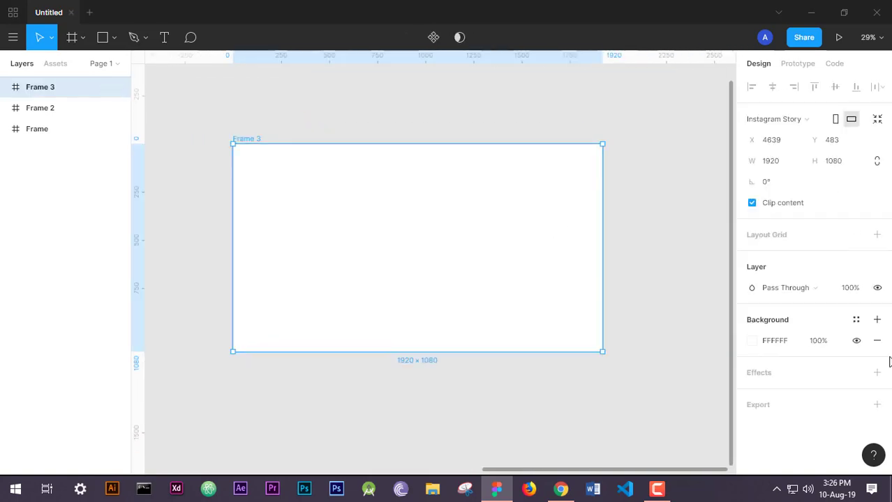
left_click(752, 341)
left_click_drag(647, 207, 734, 307)
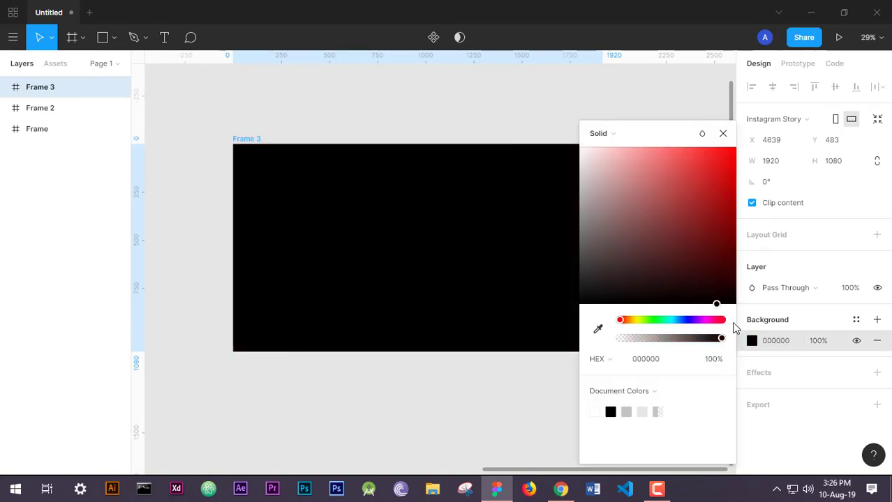
left_click(723, 135)
left_click(666, 198)
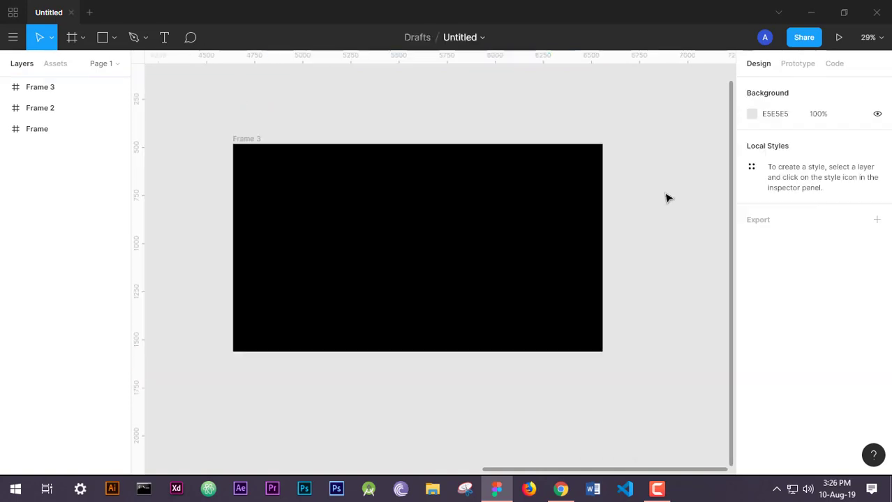
left_click(114, 37)
Draw a 960 × 1080 rectangle over the frame's left half and switch its fill from Solid to Image
left_click(98, 66)
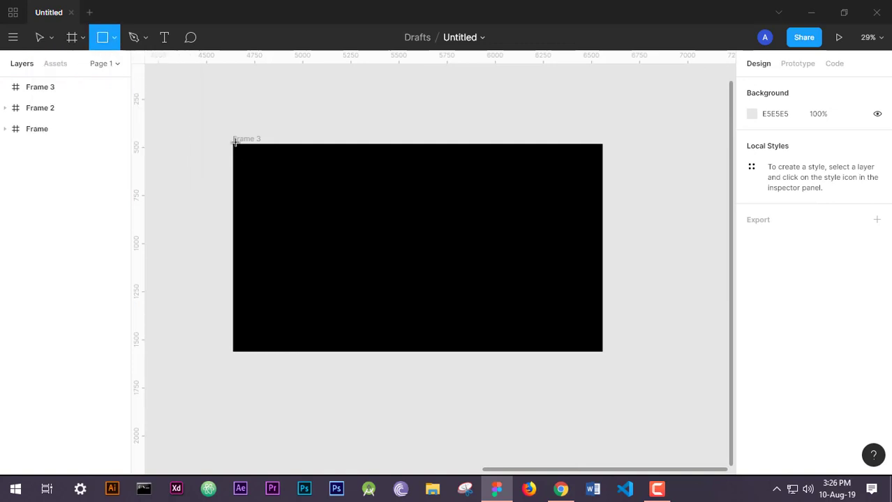
mouse_move(248, 167)
left_mouse_down()
mouse_move(407, 355)
mouse_move(427, 357)
mouse_move(418, 352)
left_mouse_up()
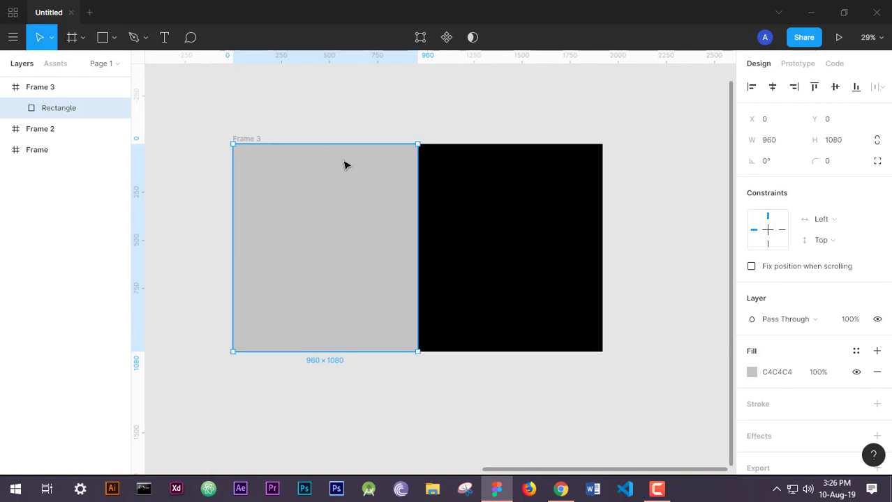
left_click(752, 373)
left_click(608, 137)
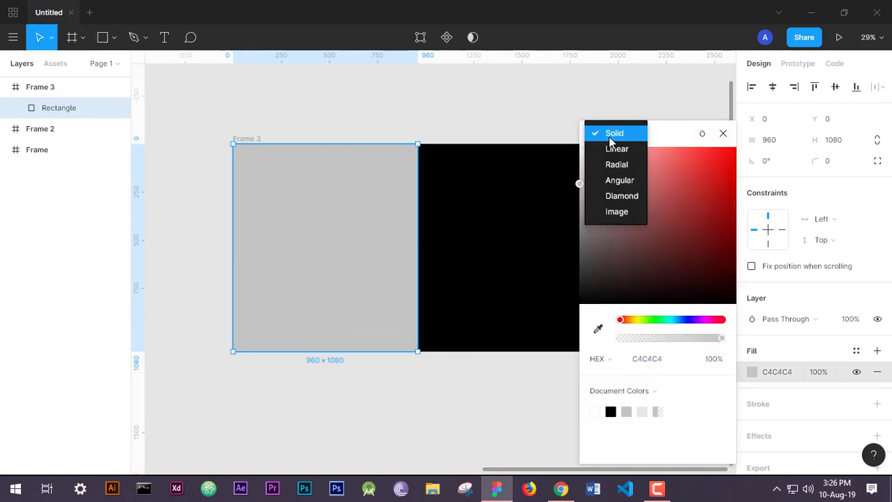
left_click(627, 213)
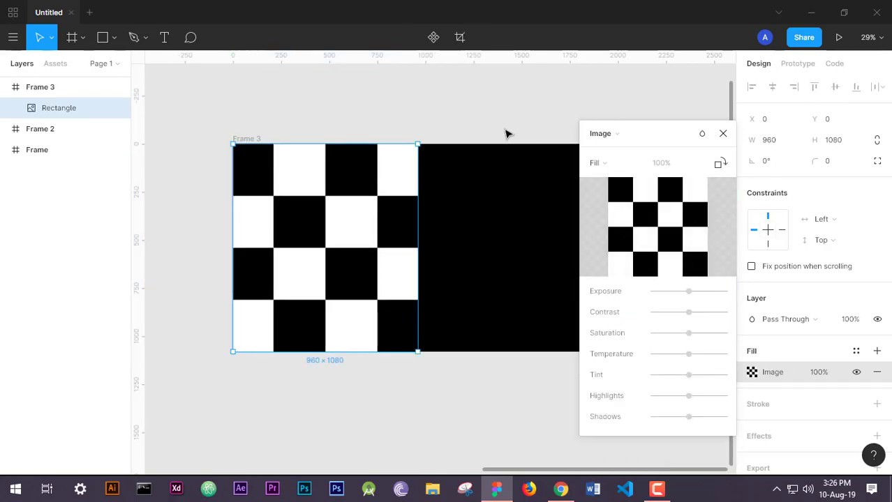
left_click(561, 490)
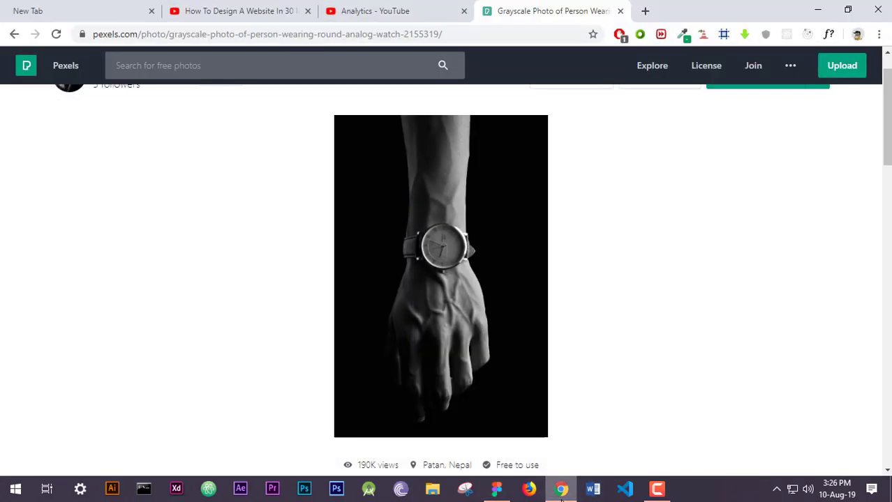
Inspect the grayscale wristwatch photo on Pexels, zooming into it, then leave Chrome for Figma
scroll(277, 225, "down", 3)
scroll(277, 225, "up", 3)
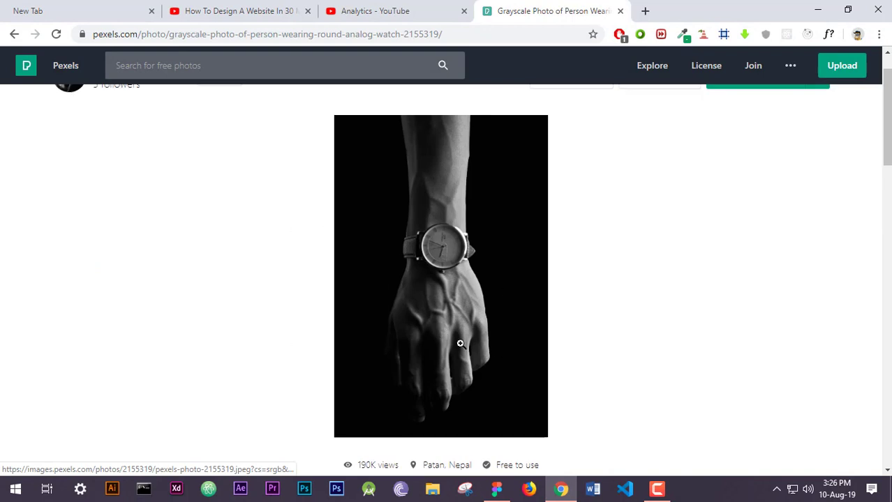
left_click_drag(93, 33, 137, 32)
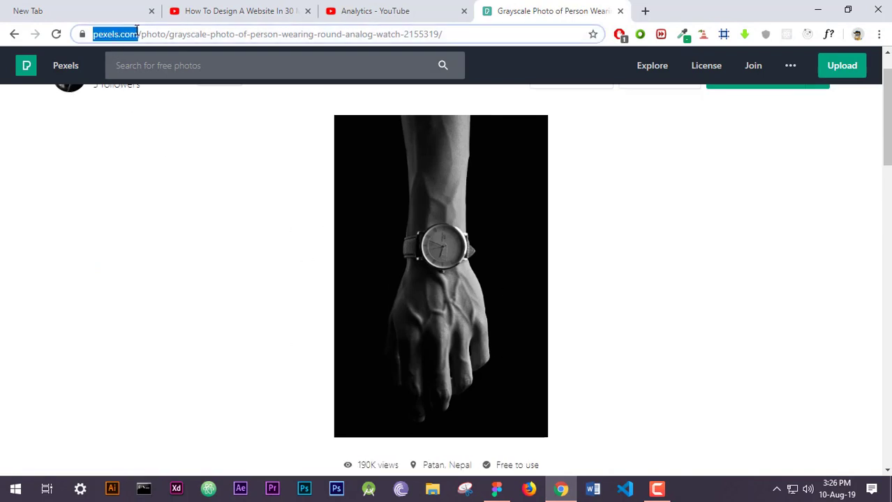
left_click(618, 158)
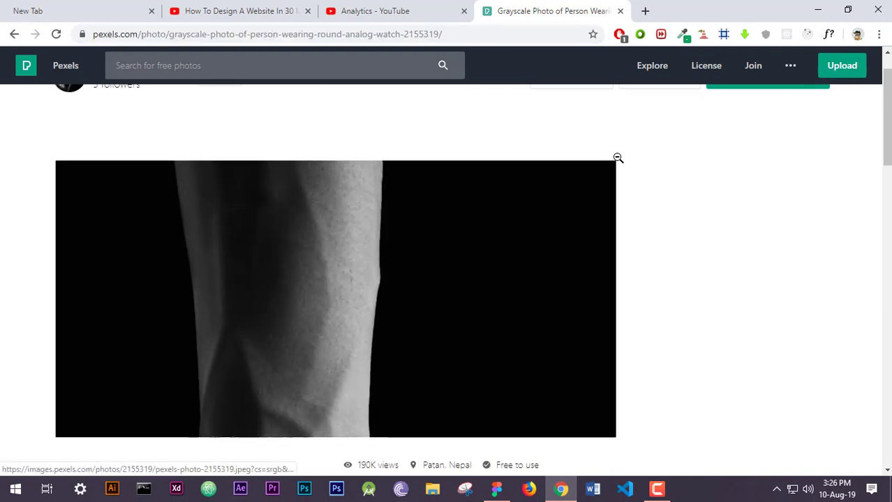
scroll(563, 194, "down", 2)
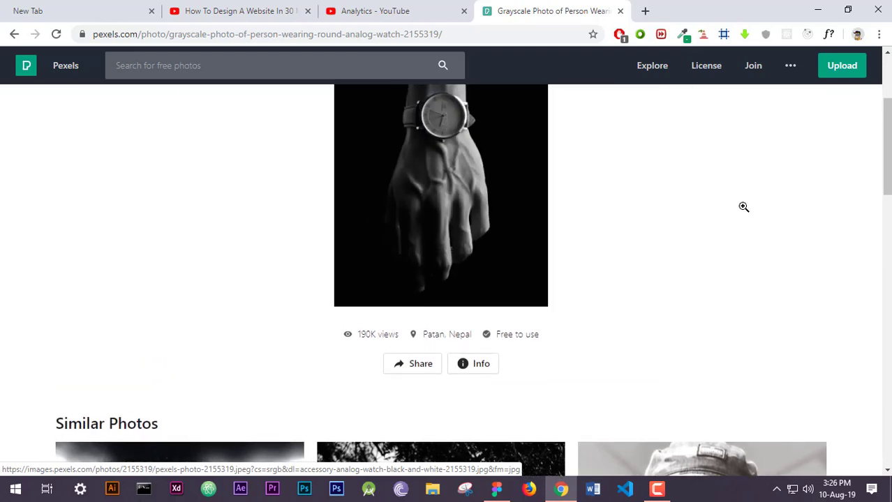
scroll(744, 206, "up", 3)
scroll(743, 206, "down", 1)
left_click(817, 9)
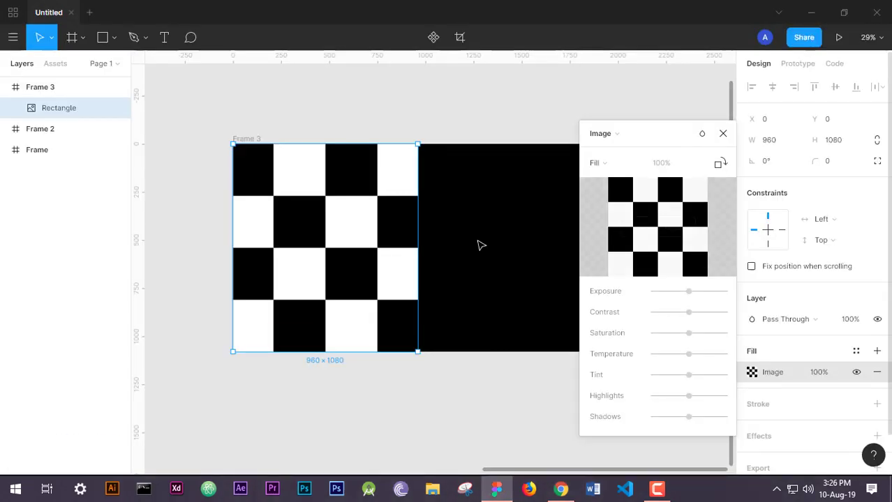
Fill the rectangle with the grayscale watch photo and narrow it to 790 × 1080
mouse_move(658, 244)
left_click(653, 228)
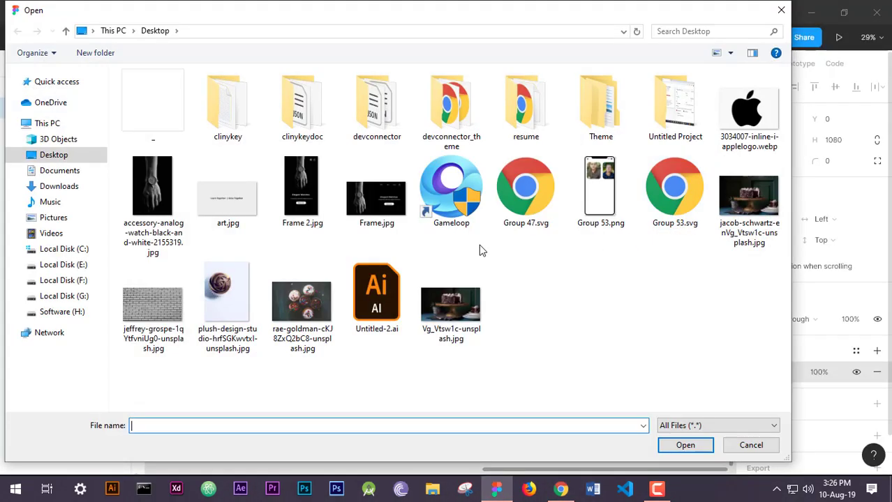
double_click(160, 201)
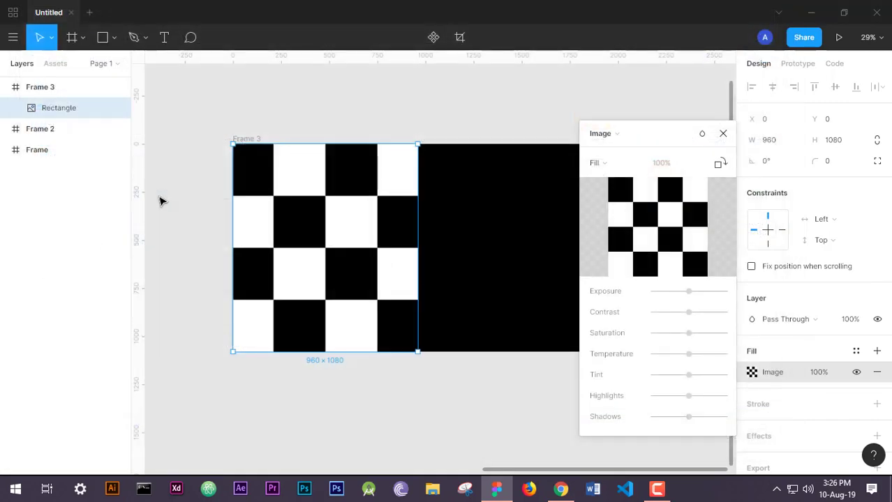
left_click(724, 135)
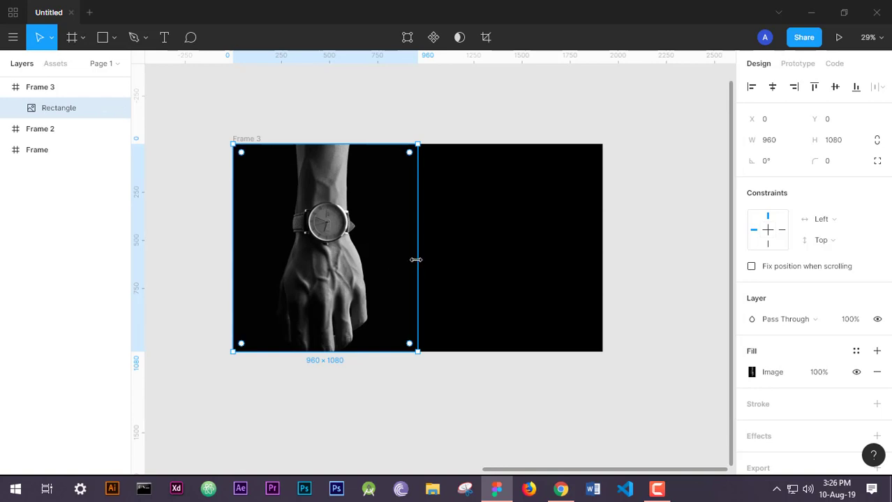
left_click_drag(417, 259, 385, 262)
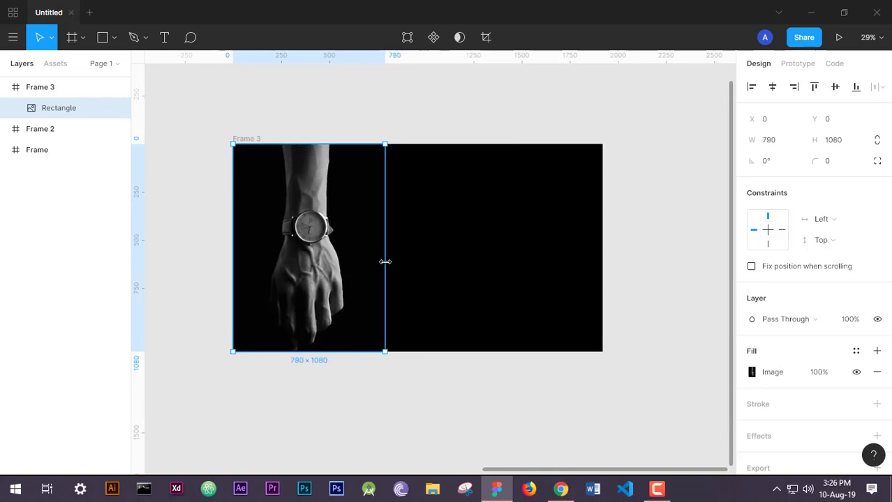
left_click(429, 121)
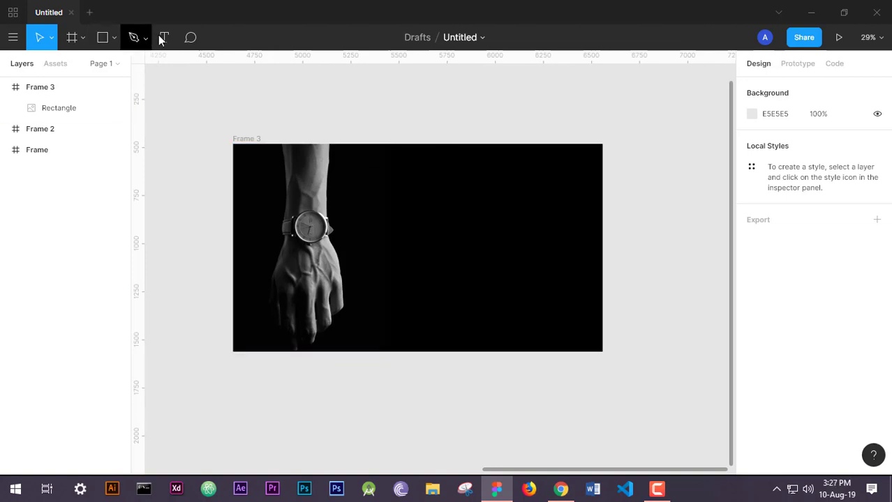
Draw a grey C4C4C4 bar across Frame 3's top, stretched to 1920 wide with height 140
left_click(113, 41)
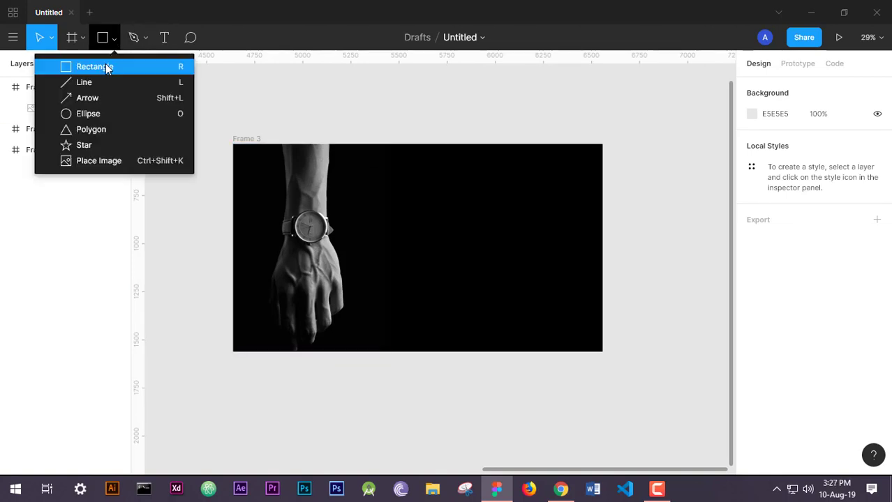
left_click(110, 66)
mouse_move(232, 144)
left_mouse_down()
mouse_move(233, 173)
mouse_move(439, 174)
left_mouse_up()
left_click_drag(534, 182, 605, 175)
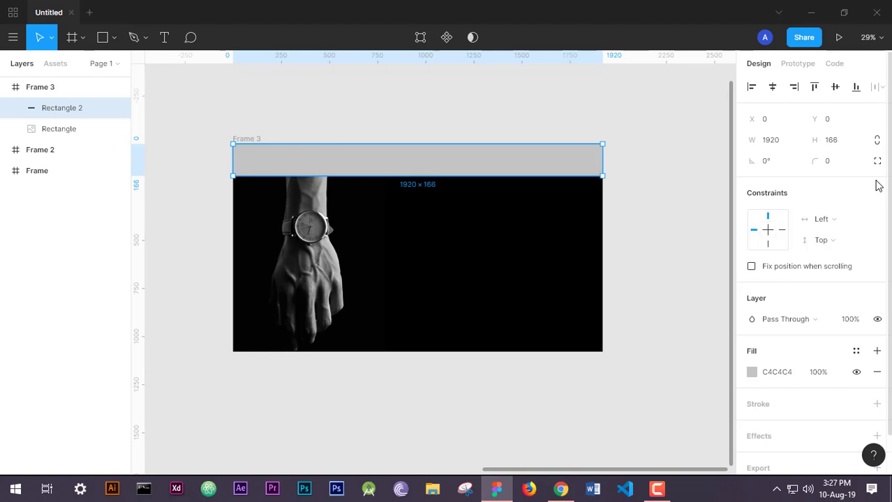
left_click(840, 149)
type("140")
key("Return")
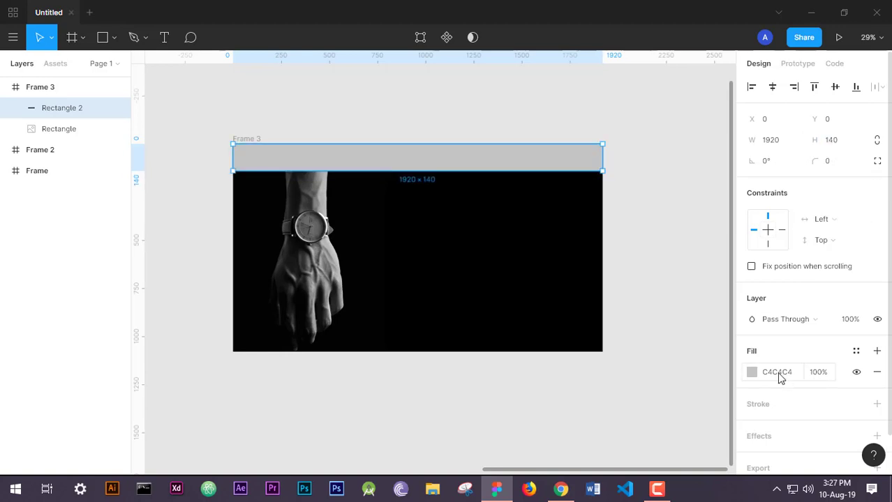
left_click(450, 112)
scroll(474, 155, "up", 4)
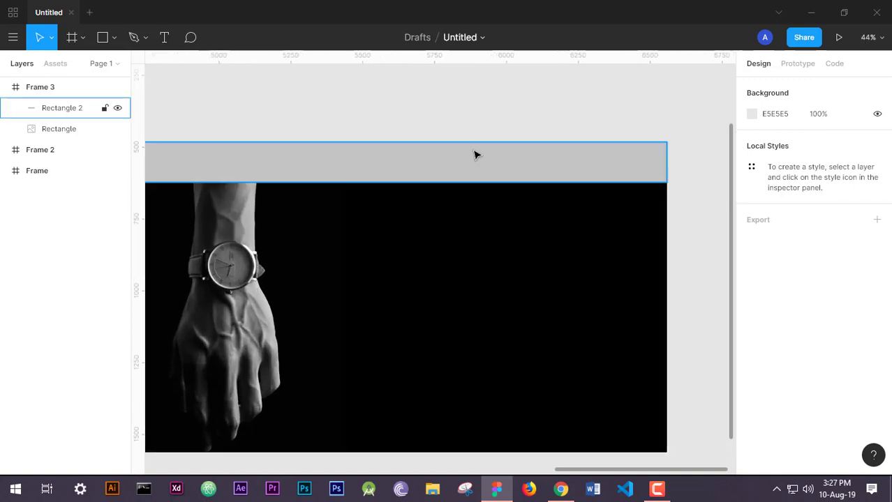
scroll(474, 155, "up", 2)
left_click_drag(518, 221, 487, 231)
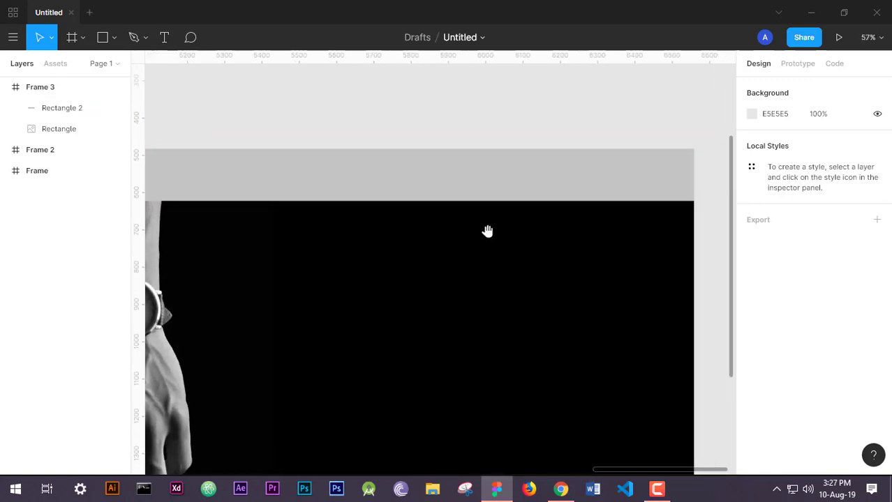
Add a 'Home' text label on the grey top bar
left_click(165, 38)
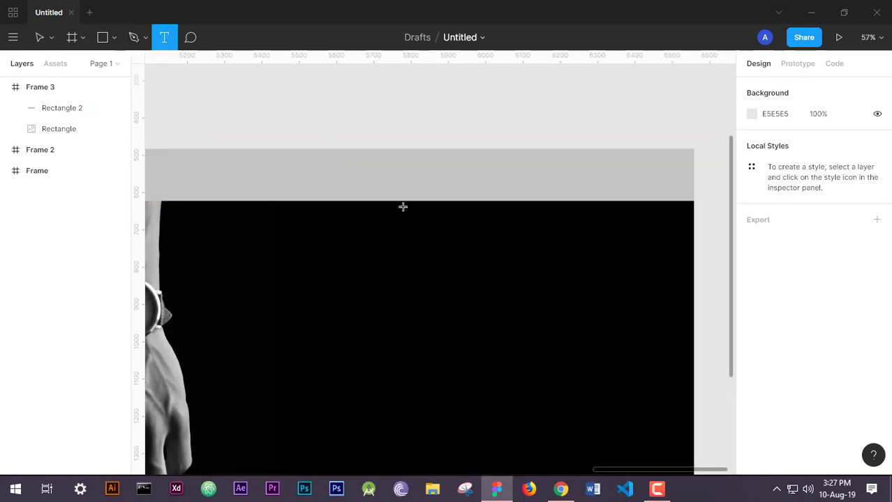
left_click_drag(356, 167, 436, 187)
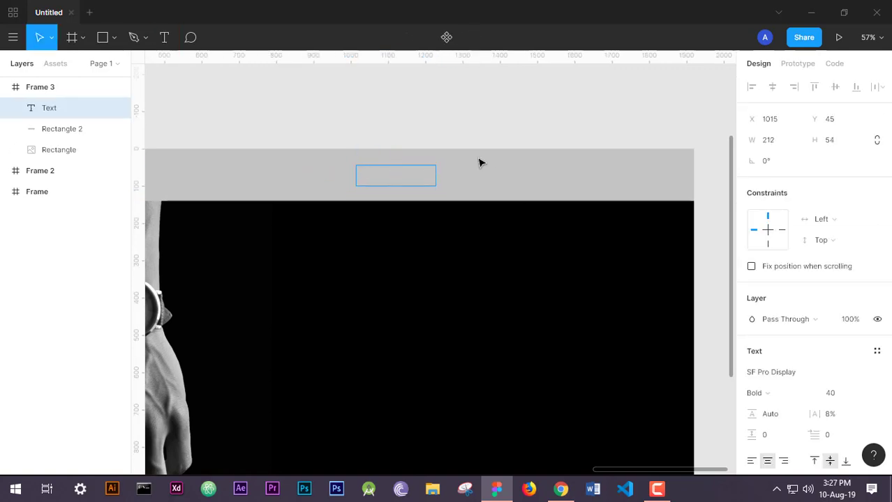
type("Ho,m")
key("BackSpace")
key("BackSpace")
type("me")
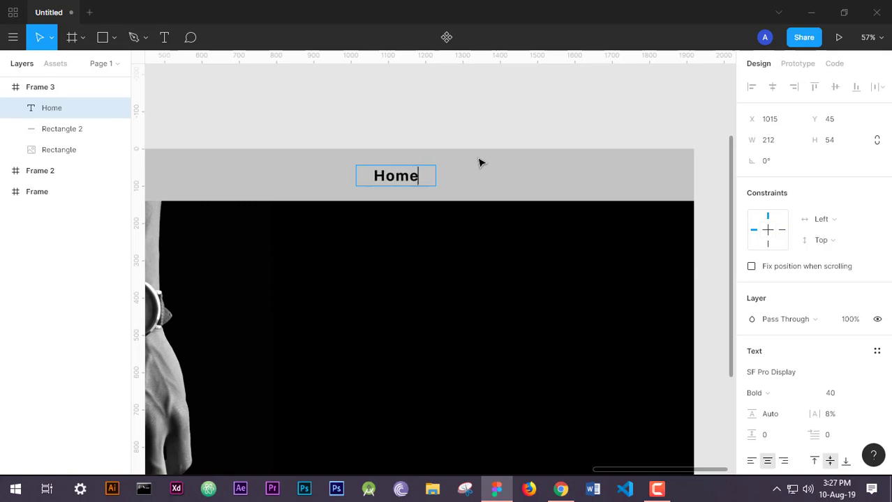
key("Escape")
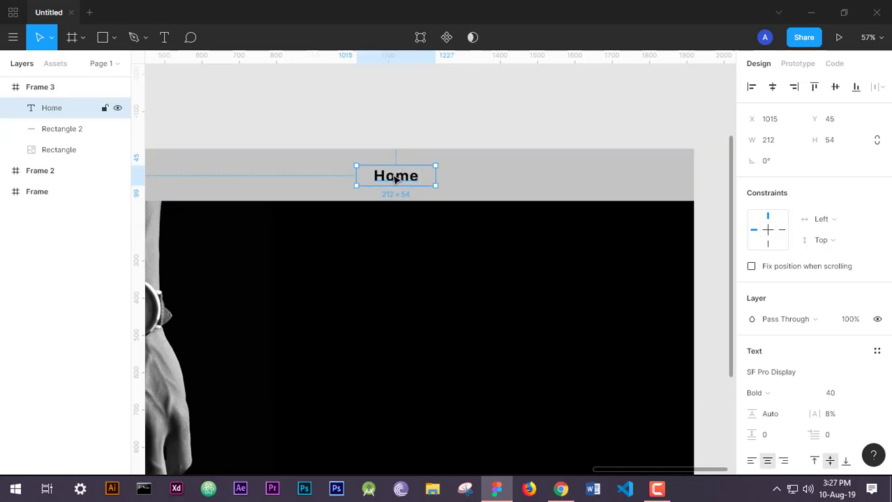
Duplicate the Home label to its right and retype the copies as 'Shop' and 'About'
left_click_drag(406, 177, 578, 180)
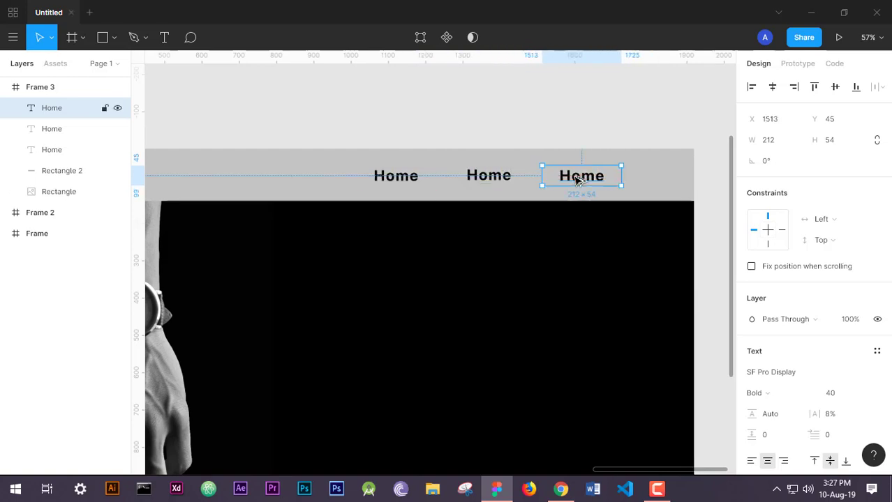
double_click(576, 180)
type("A")
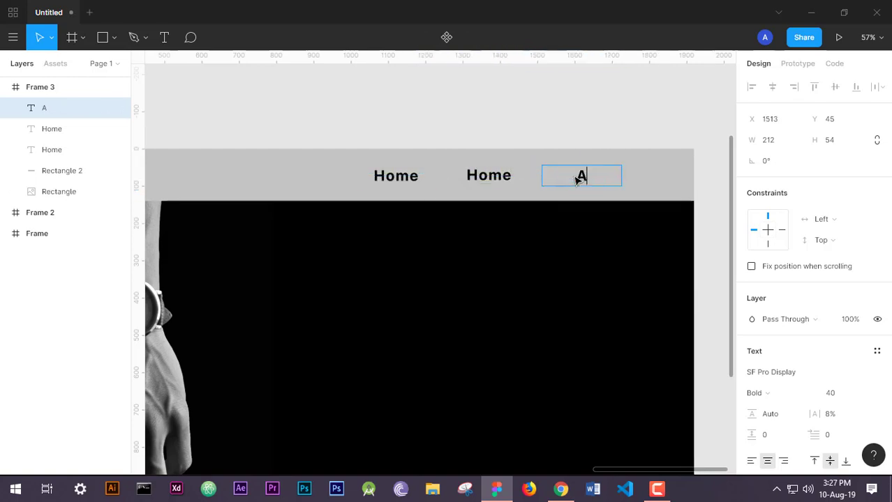
type("bout")
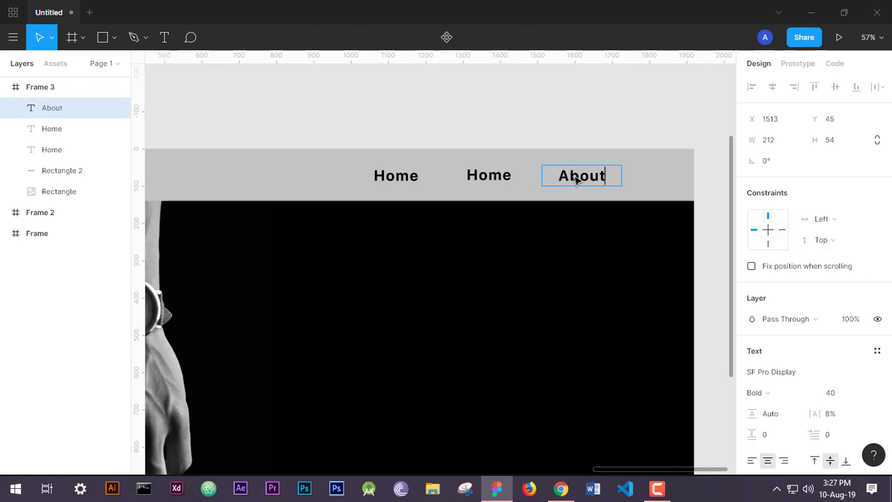
double_click(495, 176)
type("S")
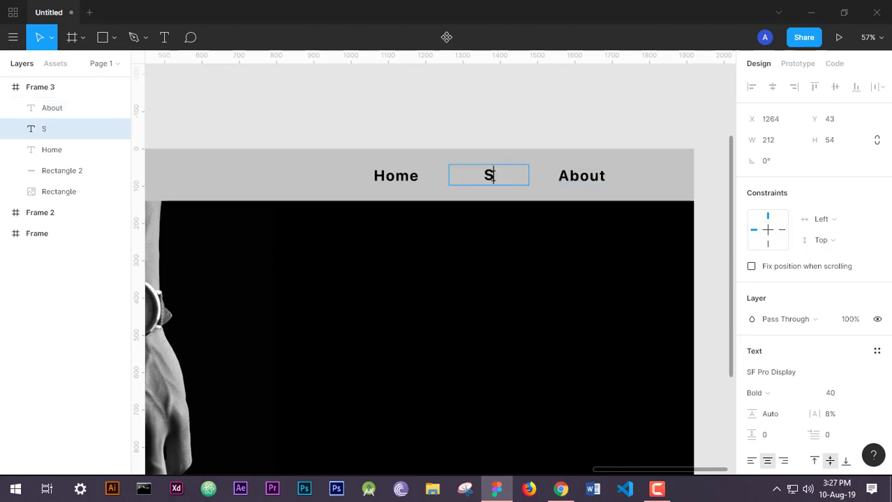
type("hop")
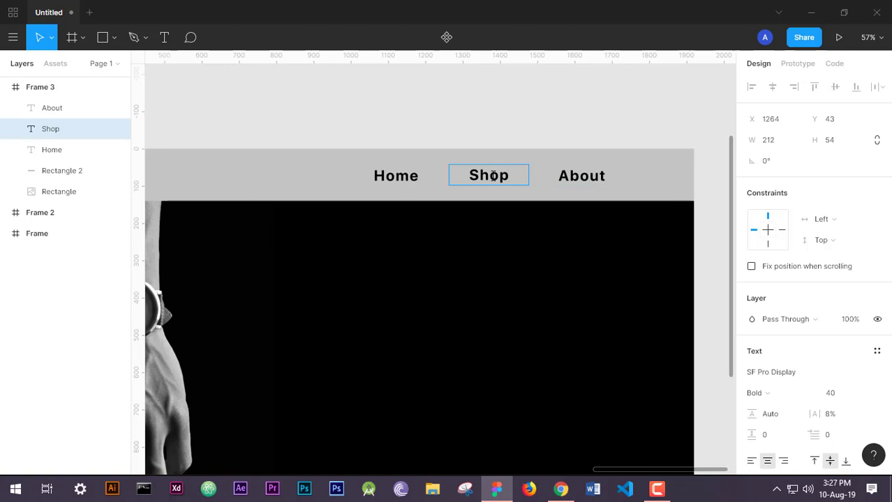
Group the Home, Shop and About labels with Ctrl+G, then reselect all three inside the group
left_click(617, 184)
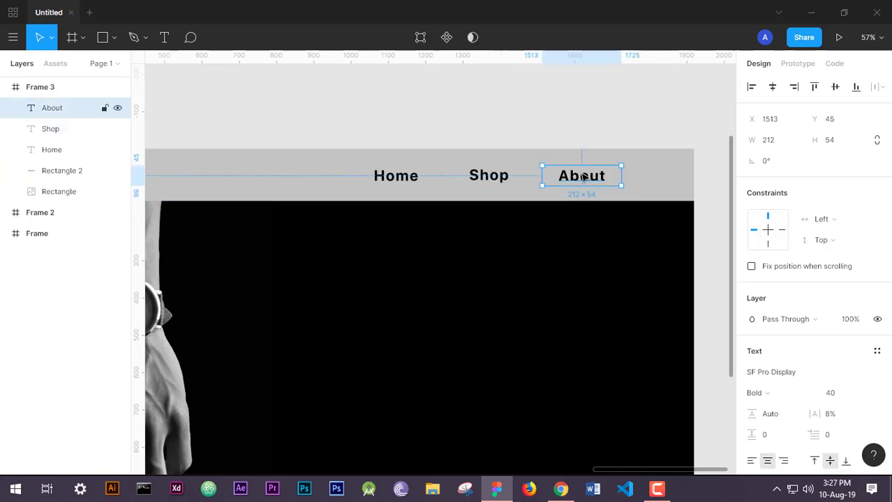
left_click(485, 176, "shift")
left_click(410, 175, "shift")
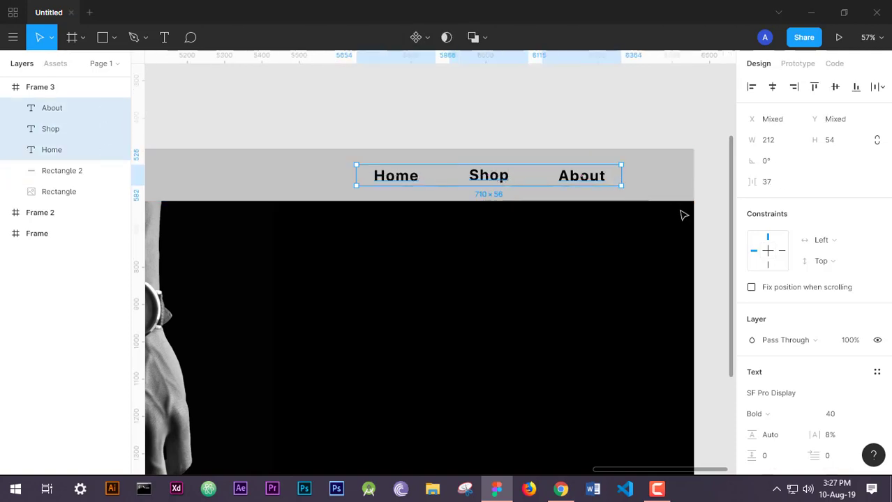
key("ctrl+g")
double_click(580, 180)
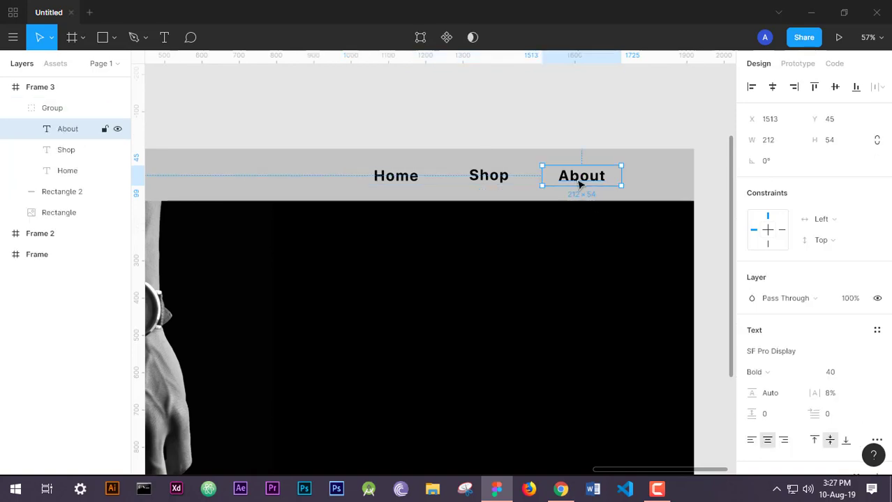
left_click(502, 176, "shift")
left_click(419, 181, "shift")
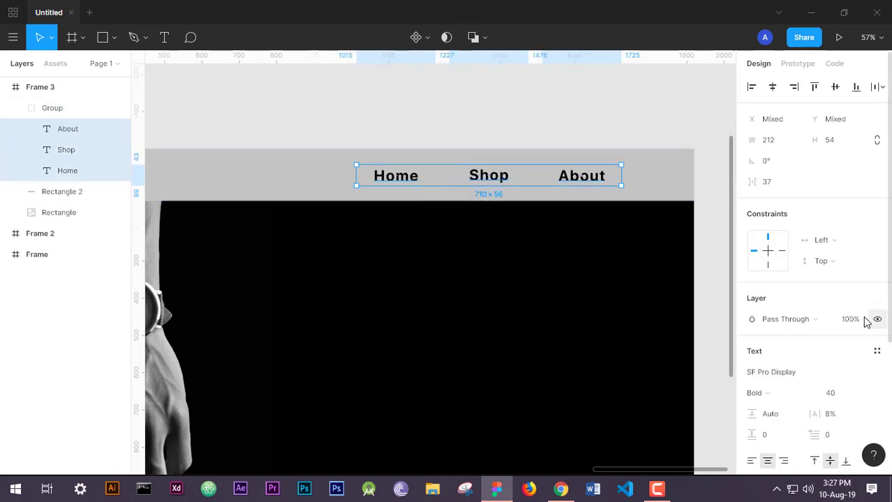
Set the three nav labels' font size to 36 and letter spacing to 0%
scroll(865, 321, "down", 3)
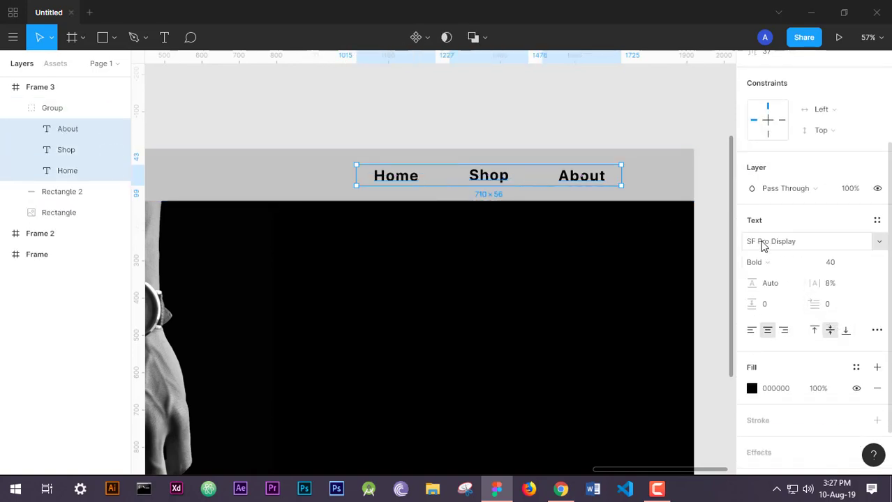
left_click_drag(793, 246, 748, 248)
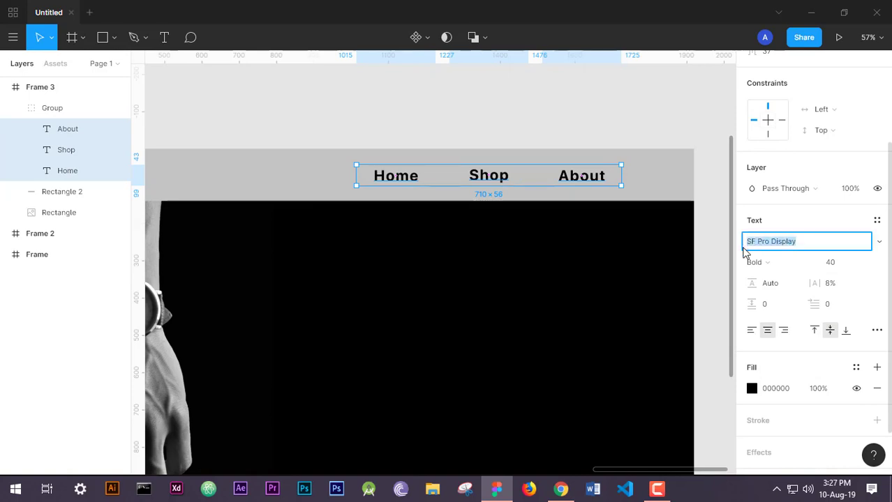
left_click(840, 268)
type("3")
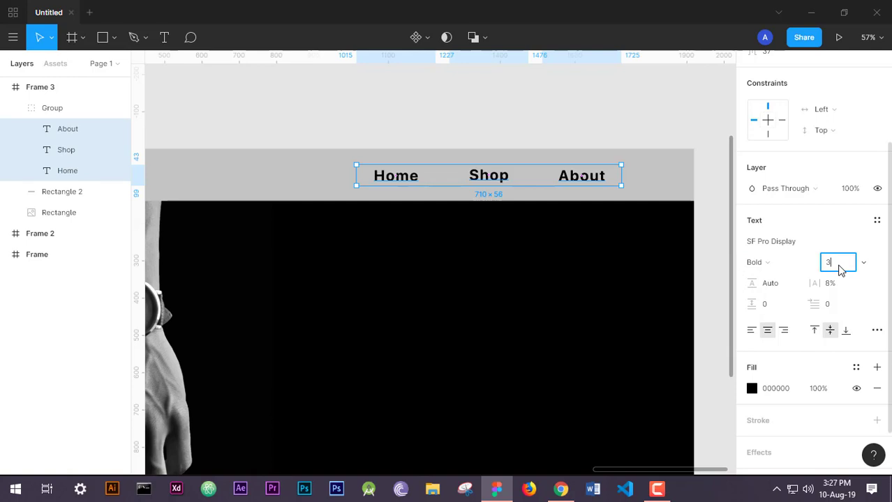
type("6")
key("Return")
left_click(839, 268)
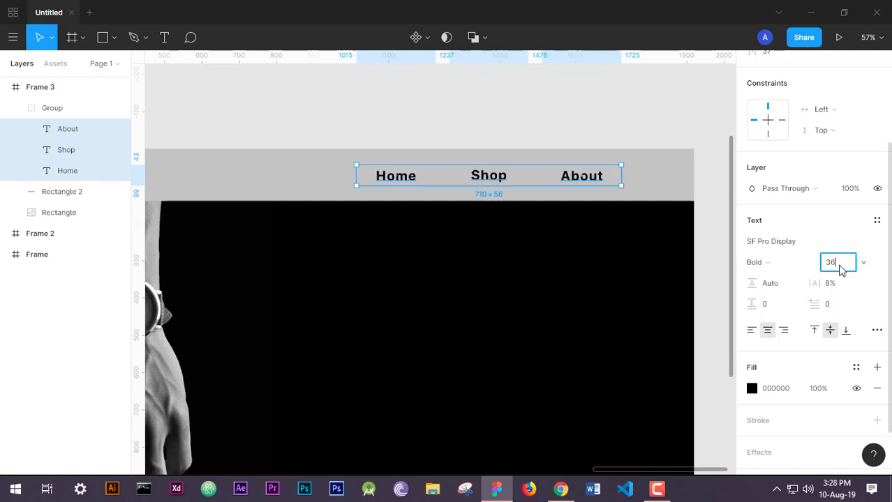
left_click(846, 288)
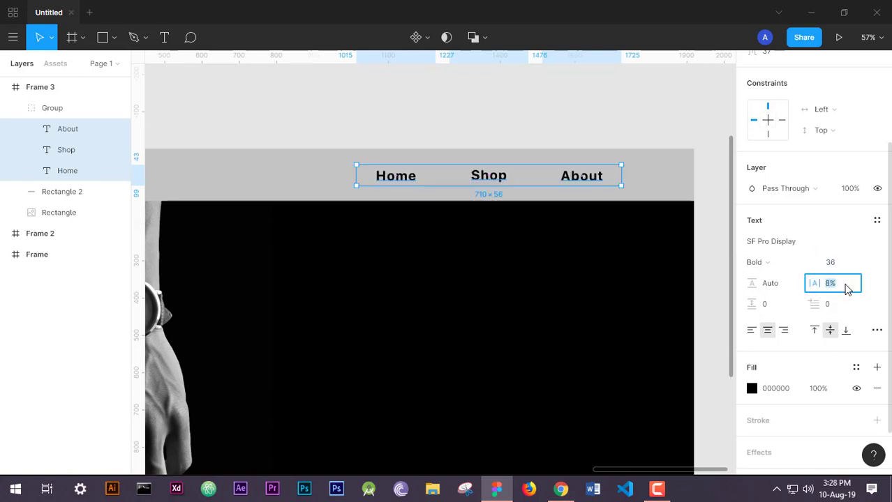
key("Return")
left_click(846, 288)
type("0")
key("Return")
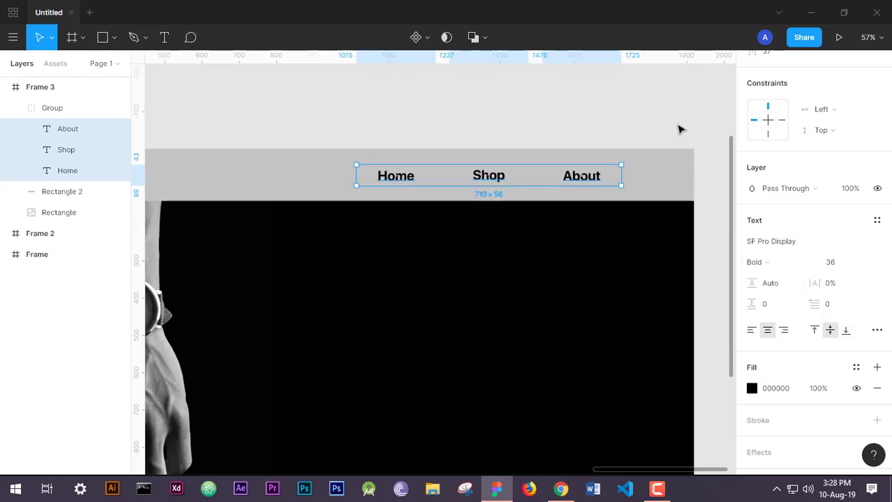
left_click(654, 140)
Try making the grey nav bar's fill transparent, then undo back to solid grey
left_click(637, 185)
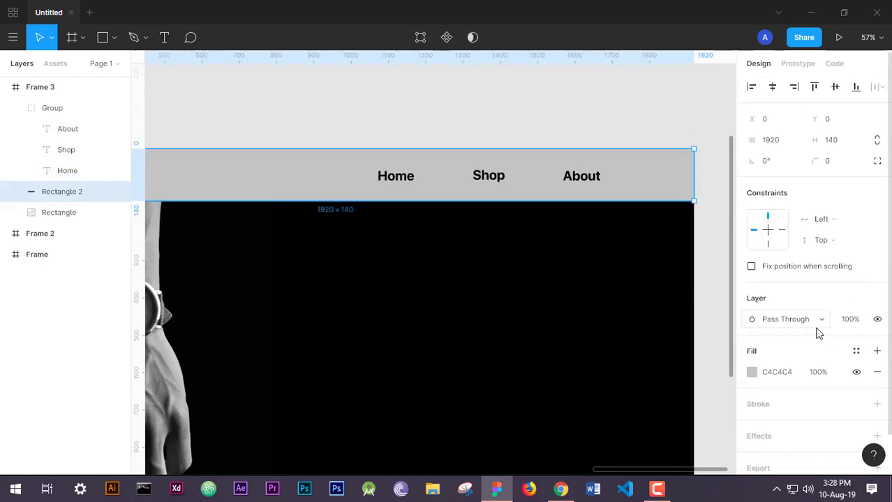
scroll(789, 332, "down", 1)
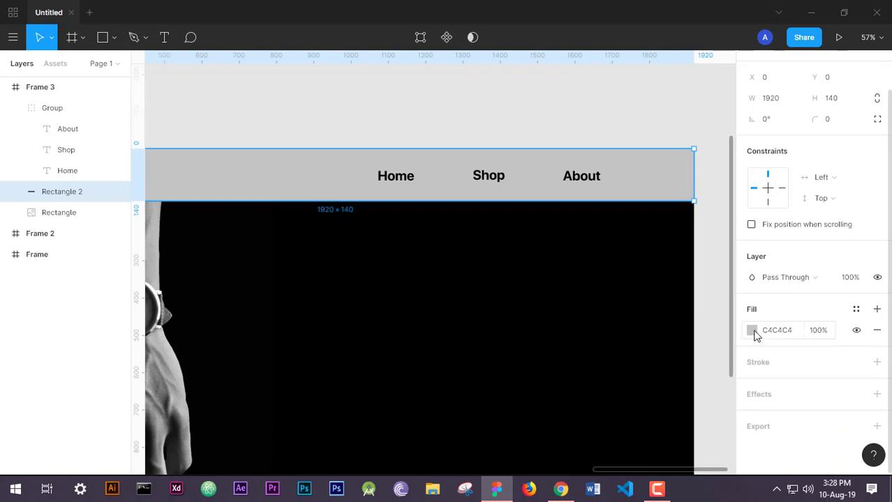
left_click(815, 333)
key("Return")
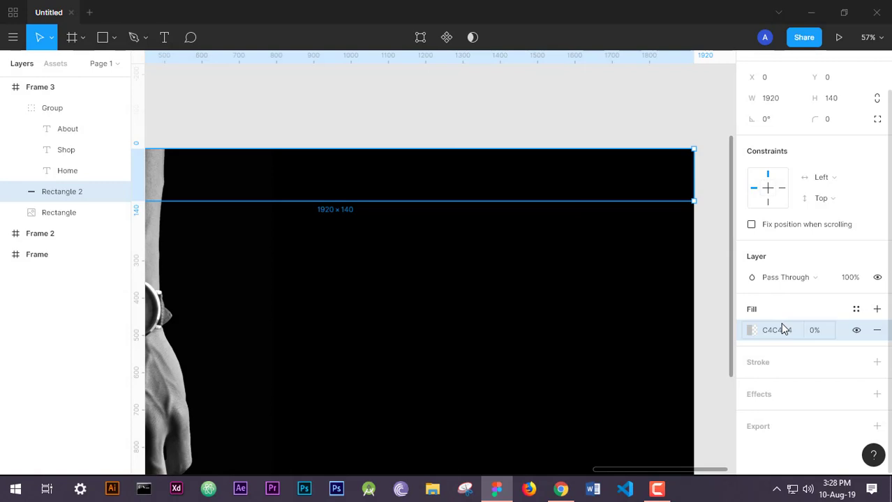
key("ctrl+z")
Set the Home, Shop and About text fill to white FFFFFF
left_click(489, 176)
left_click(488, 176)
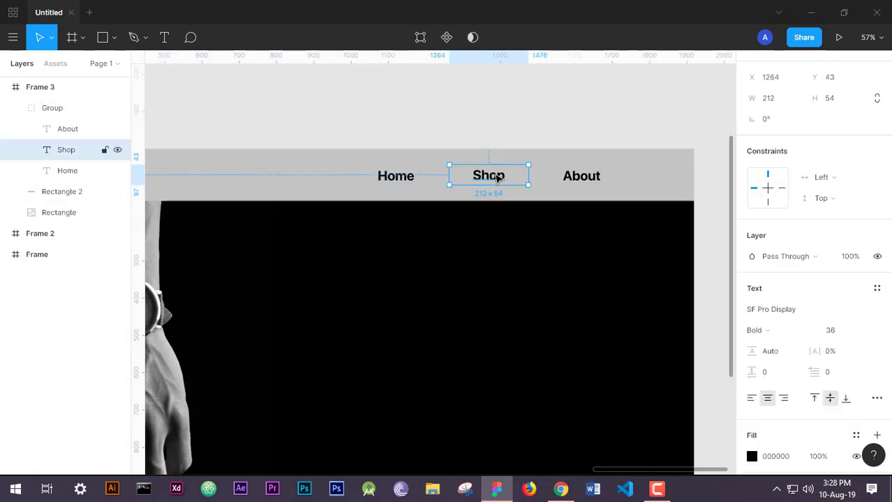
left_click(570, 180, "shift")
left_click(395, 176, "shift")
scroll(803, 307, "down", 3)
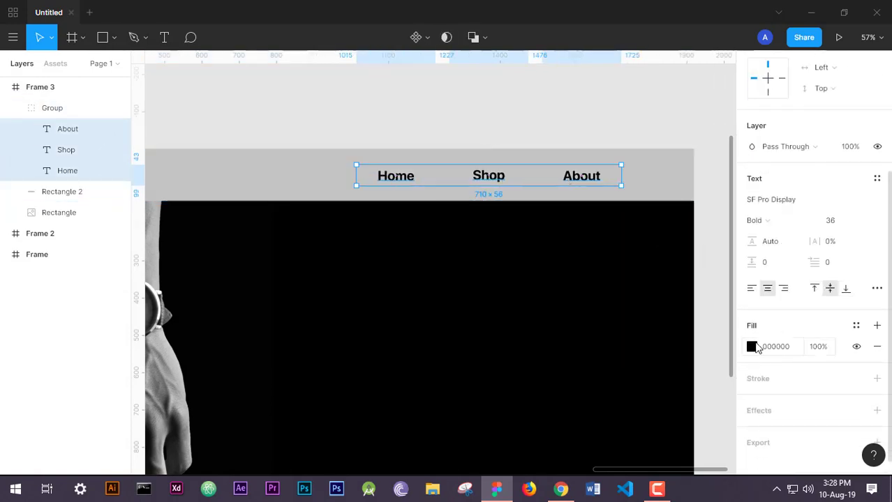
left_click(751, 347)
type("ffffff")
key("Return")
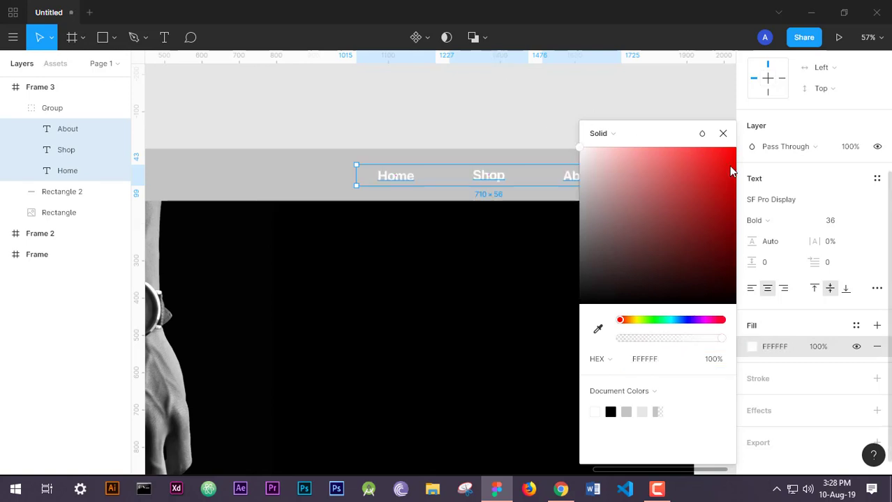
left_click(723, 134)
Drop Rectangle 2's C4C4C4 fill opacity to 0%
left_click(664, 178)
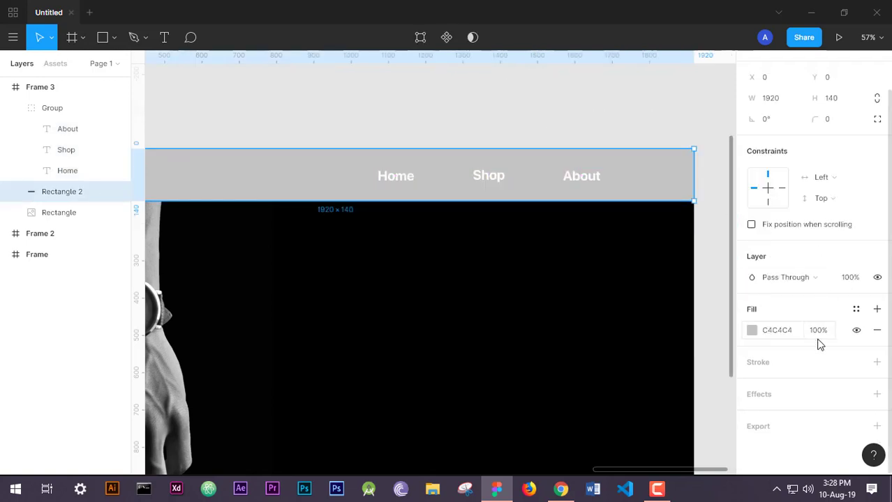
left_click(752, 331)
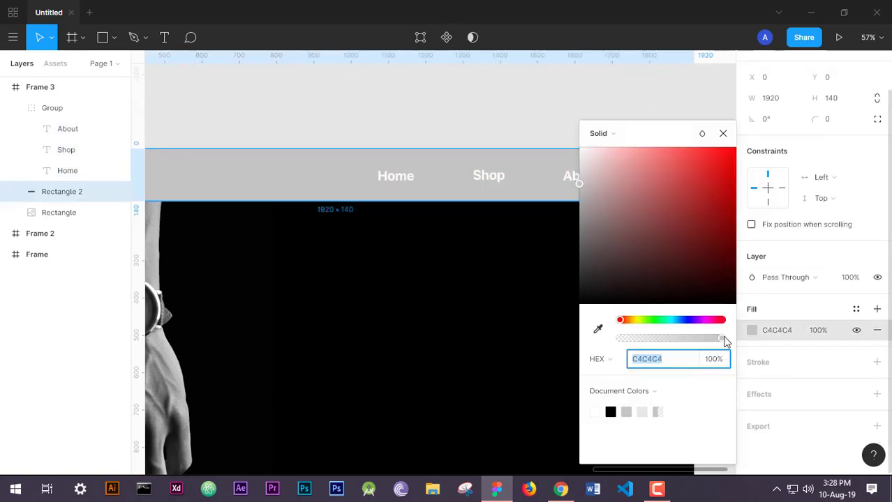
left_click_drag(723, 339, 593, 342)
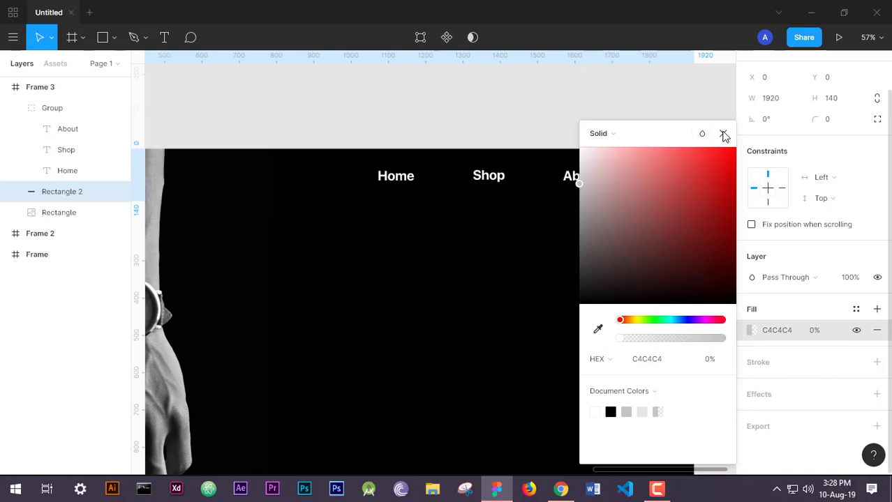
left_click(723, 134)
left_click(626, 126)
scroll(619, 235, "down", 4)
scroll(589, 225, "up", 4)
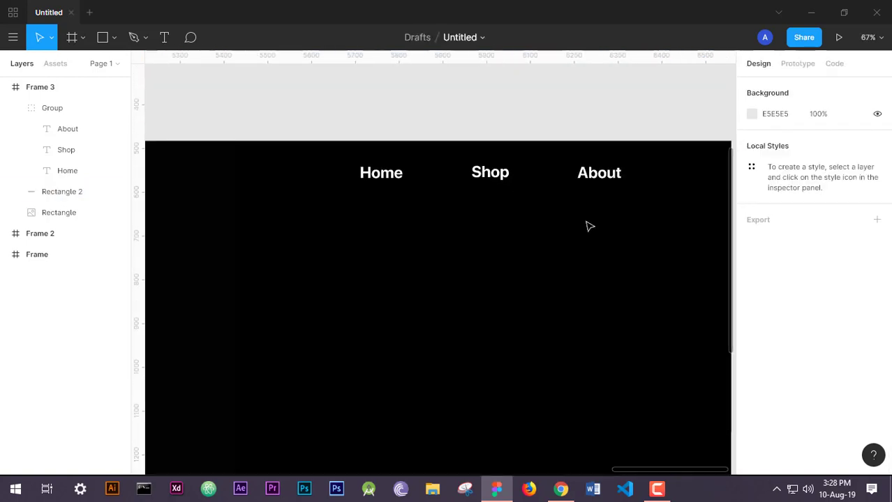
Nudge the nav link group right to X 1036, Y 42
left_click(494, 183)
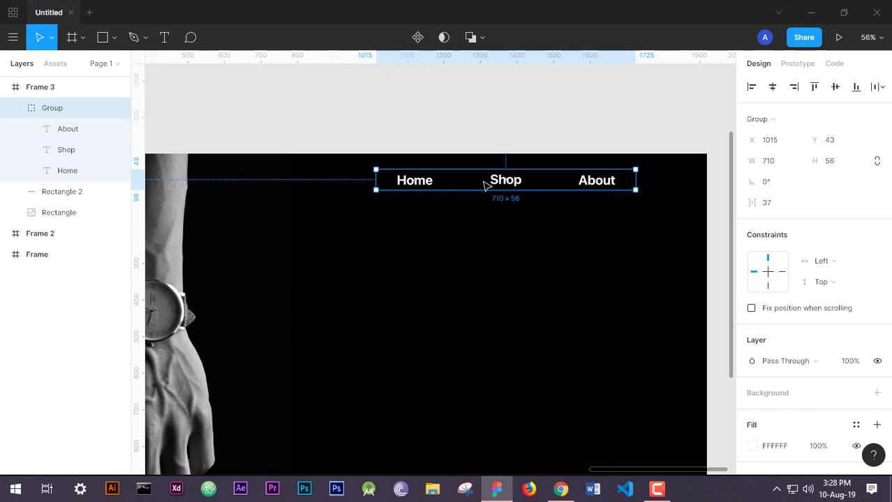
left_click_drag(483, 184, 493, 182)
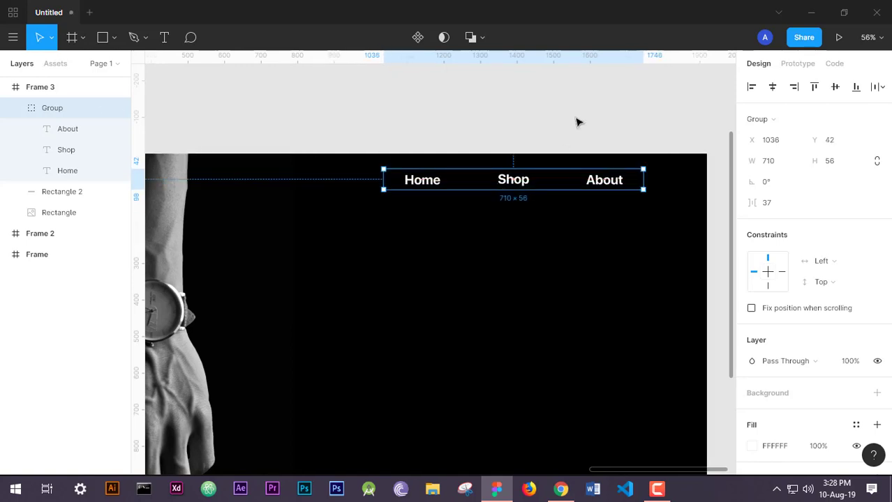
left_click(577, 121)
scroll(623, 195, "up", 4)
scroll(624, 195, "right", 2)
scroll(520, 269, "left", 1)
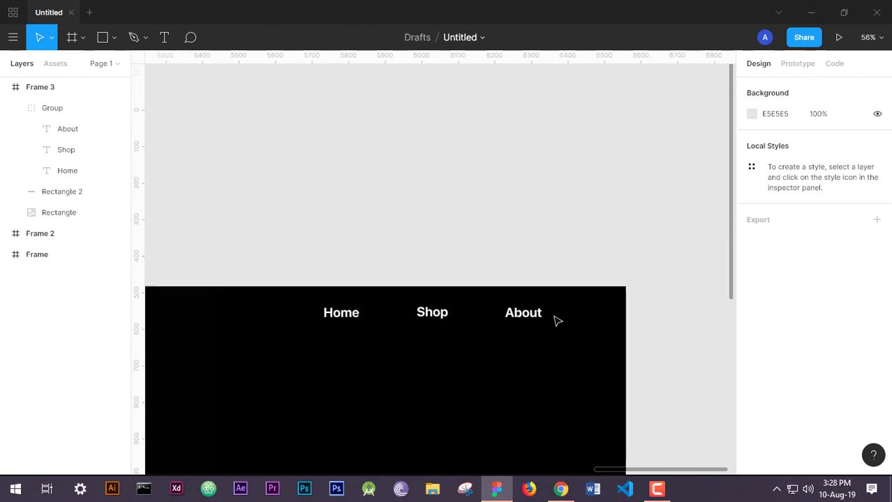
left_click(114, 39)
Draw a small rectangle above the frame and set its height to 46, making a 46×46 square
left_click(94, 64)
scroll(522, 210, "up", 5)
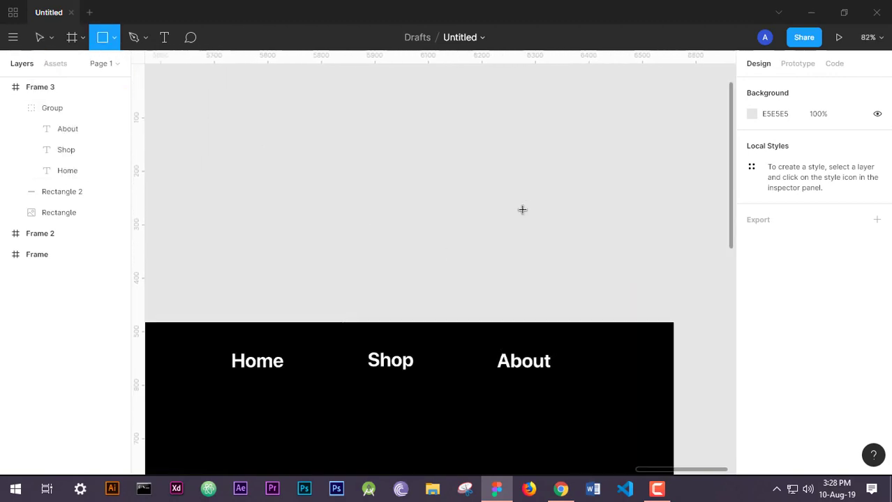
mouse_move(407, 202)
left_mouse_down()
mouse_move(426, 238)
mouse_move(436, 235)
left_mouse_up()
left_click(505, 374)
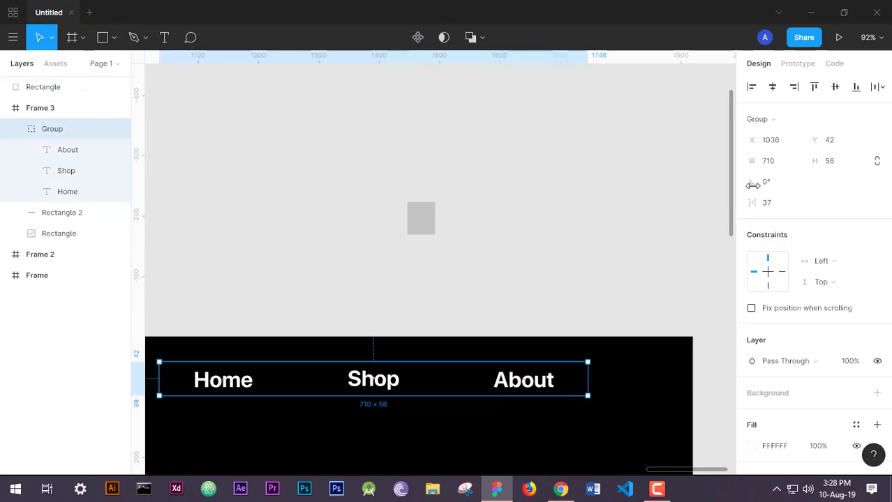
left_click(421, 225)
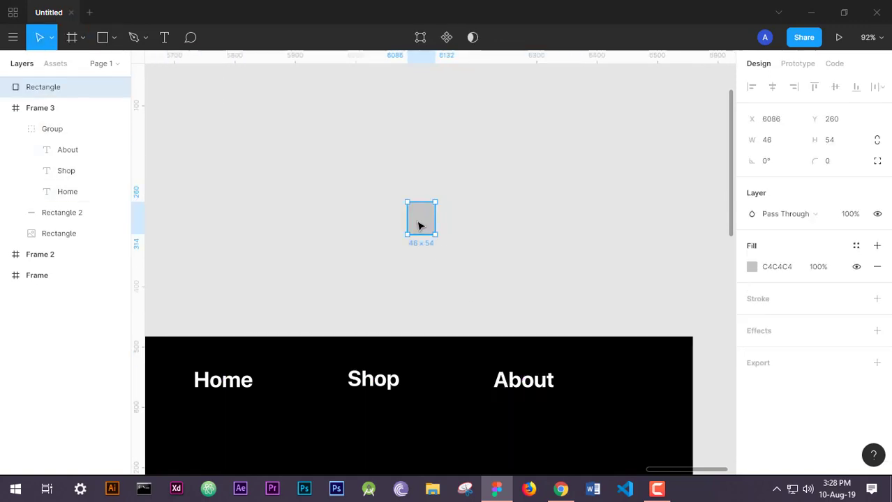
left_click(837, 142)
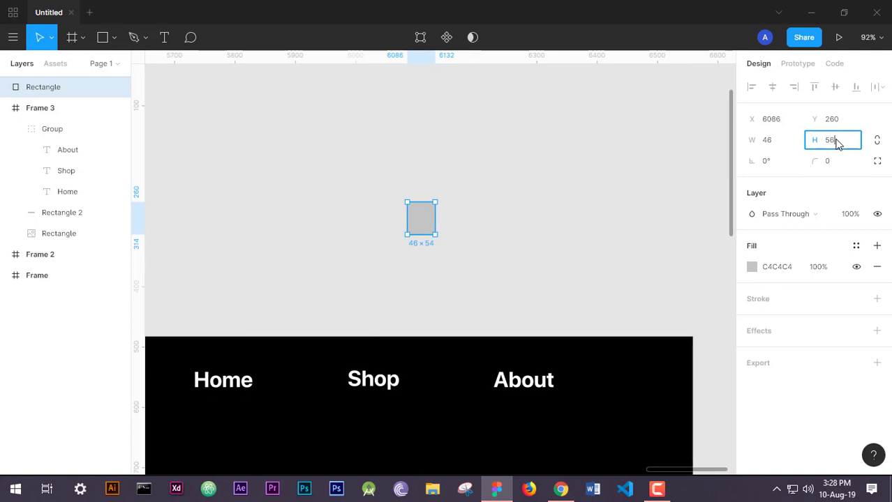
key("Return")
left_click(837, 142)
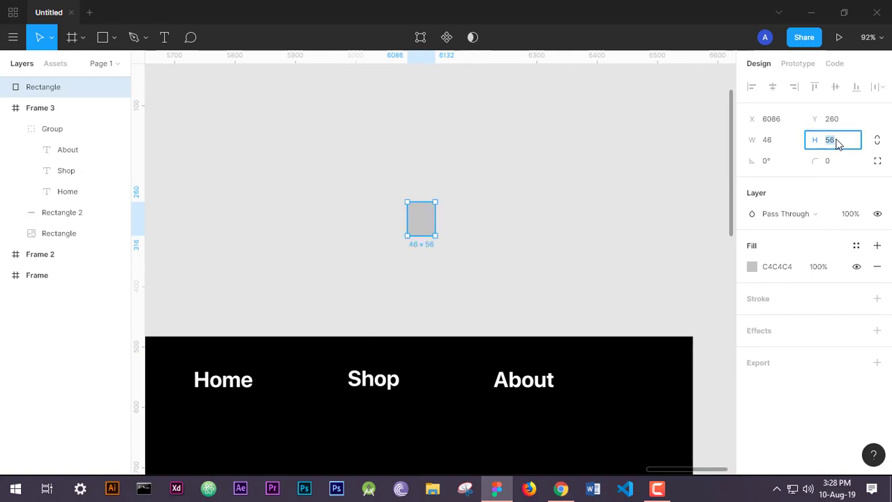
type("46")
key("Return")
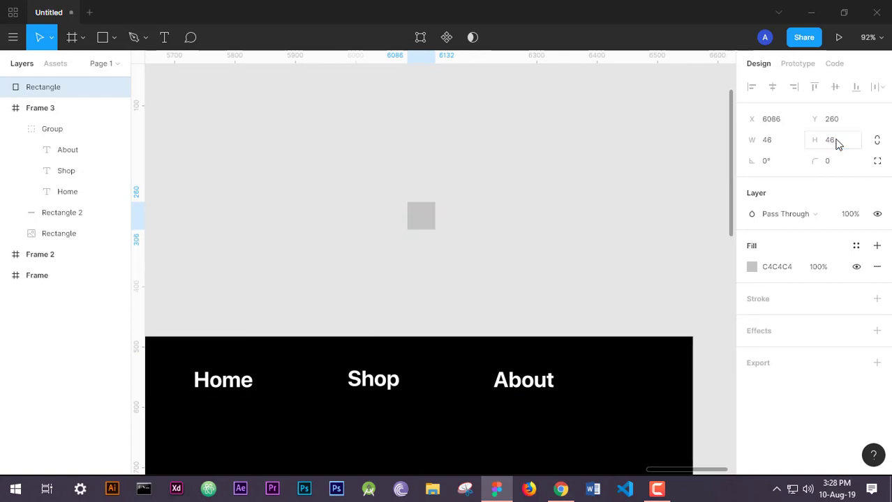
scroll(450, 220, "up", 5)
scroll(447, 222, "up", 3)
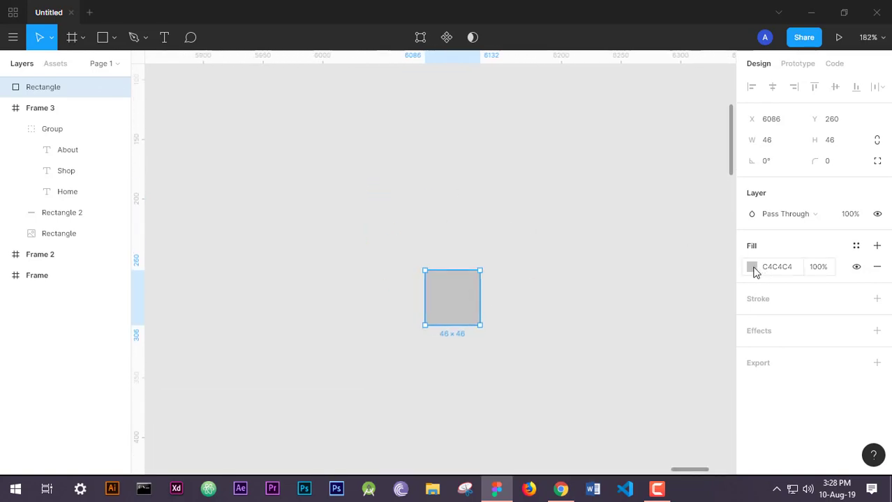
Remove the square's fill, add a 6-px black outline and set its corner radius to 6
left_click(878, 267)
left_click(877, 278)
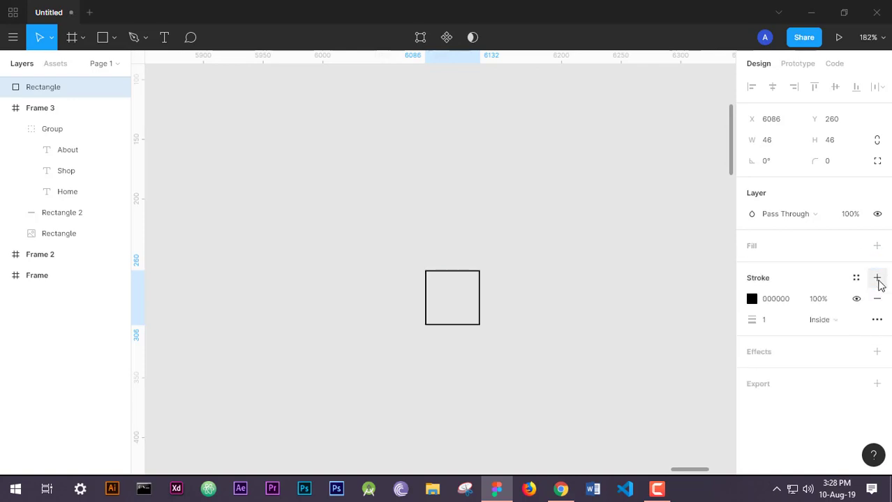
left_click(767, 322)
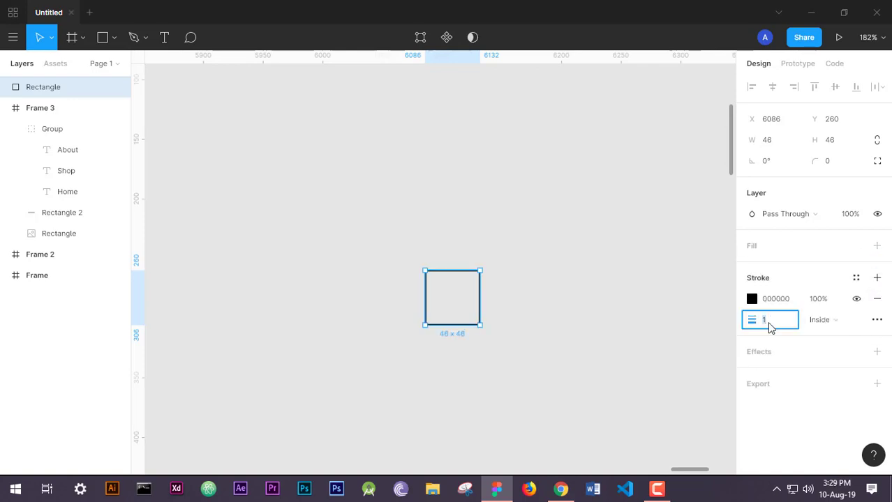
type("6")
key("Return")
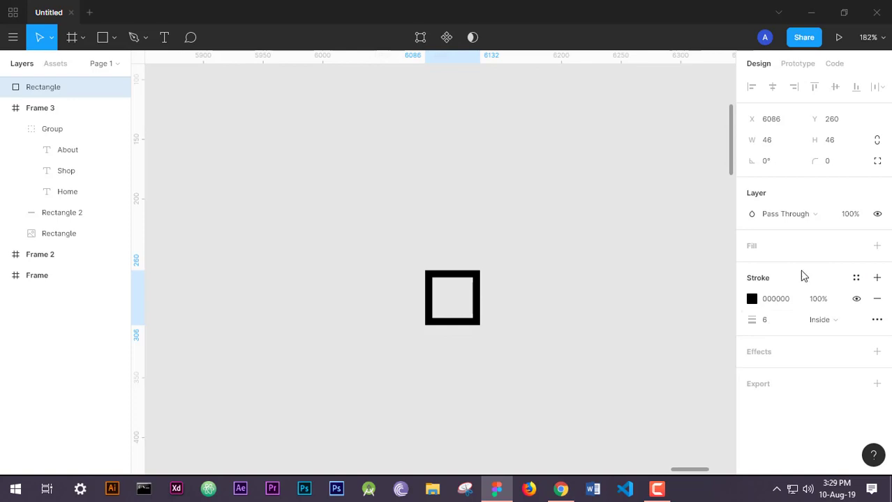
type("10")
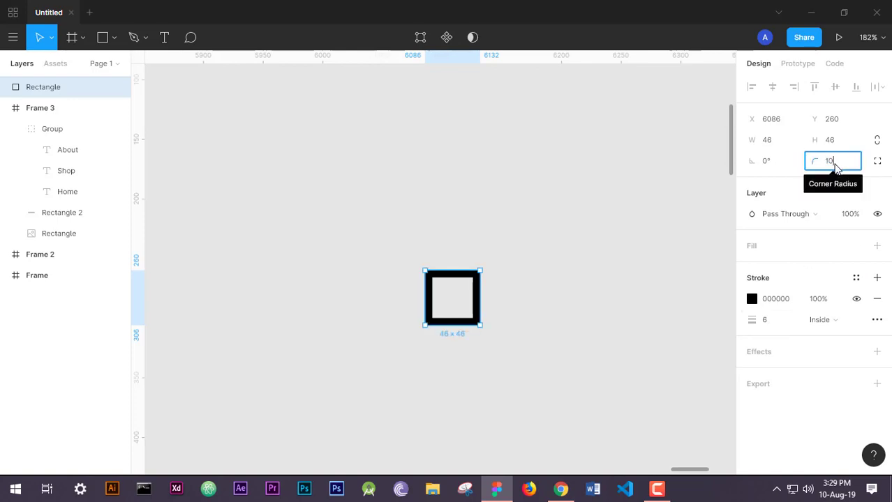
key("Return")
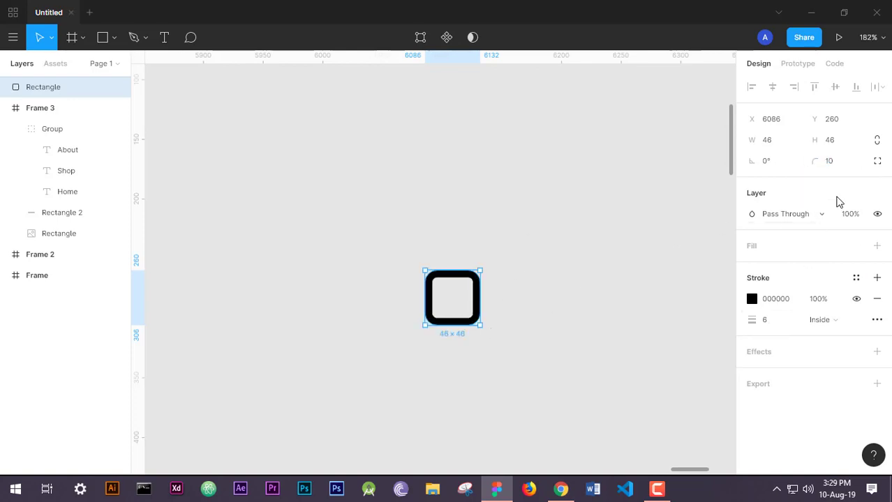
left_click(844, 169)
type("6")
key("Return")
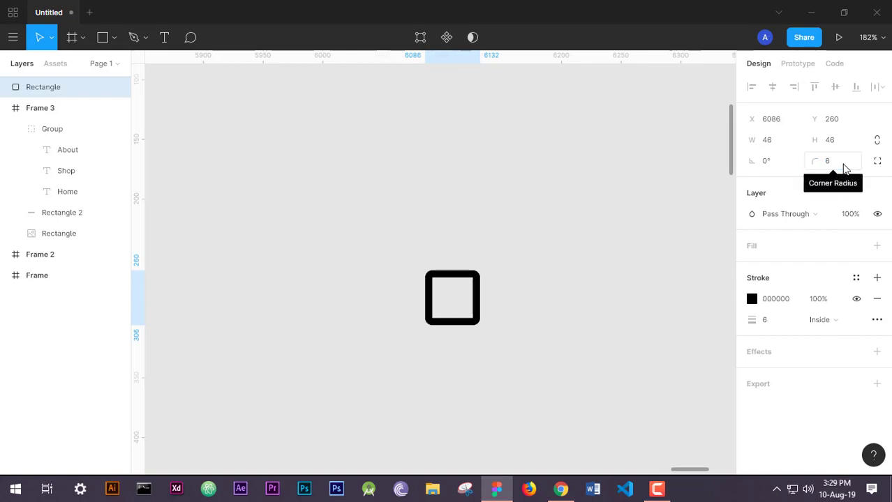
left_click(529, 286)
left_click(114, 38)
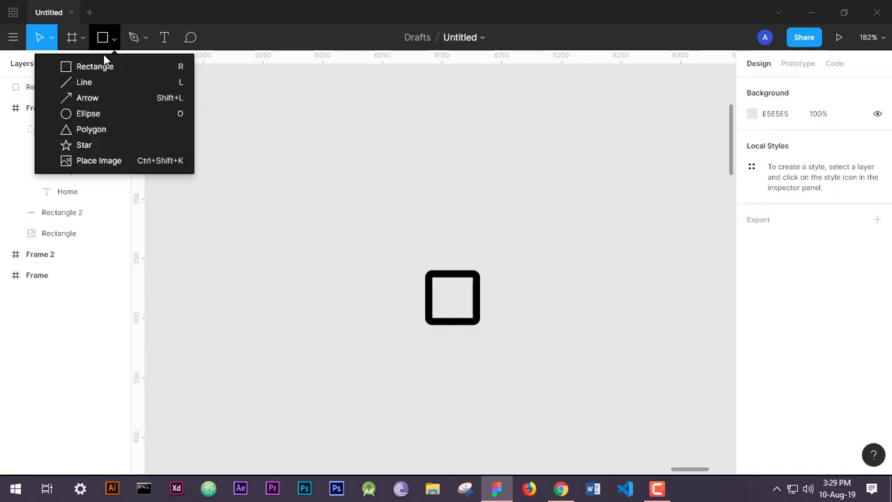
Draw a small circle and give it a 6-px black outline
left_click(88, 113)
mouse_move(252, 192)
left_mouse_down()
mouse_move(291, 237)
mouse_move(470, 293)
mouse_move(452, 277)
left_mouse_up()
key("v")
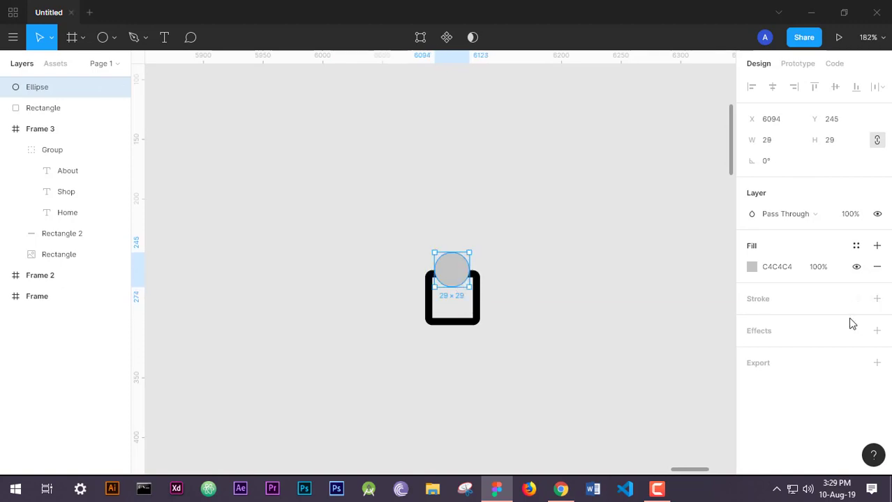
left_click(877, 300)
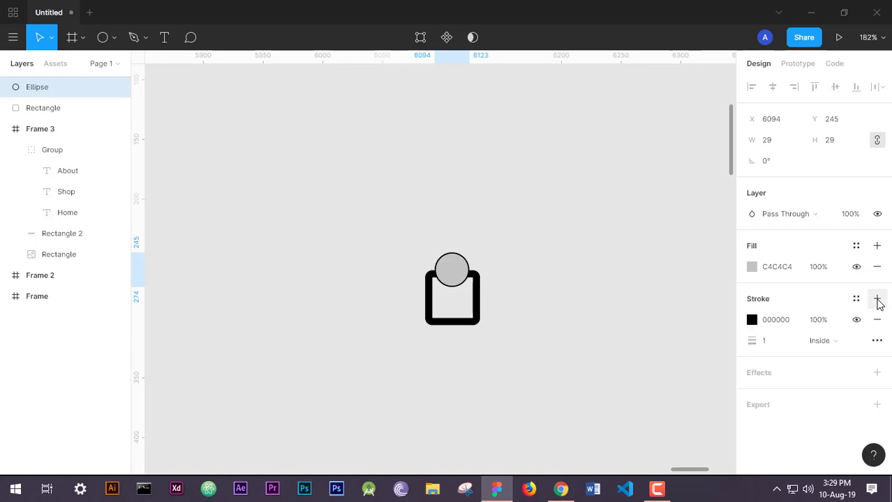
left_click(780, 341)
type("6")
key("Return")
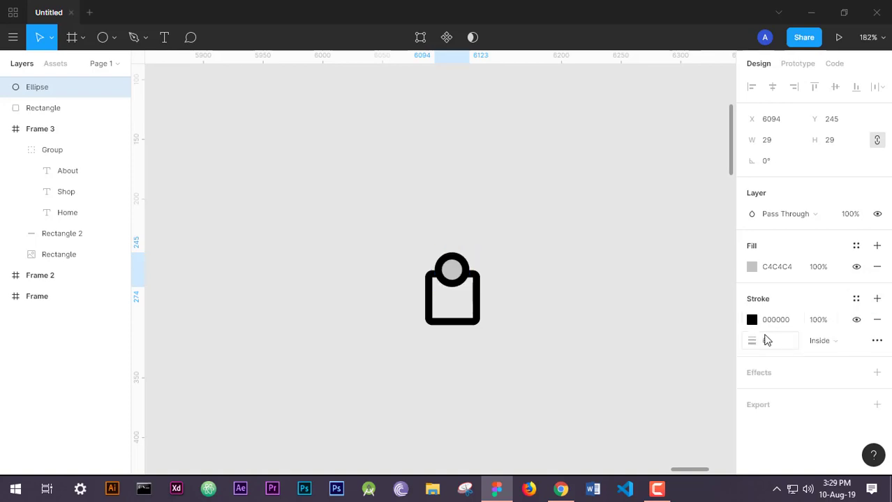
Remove the circle's fill and move the ring up and left, off the square
left_click(878, 266)
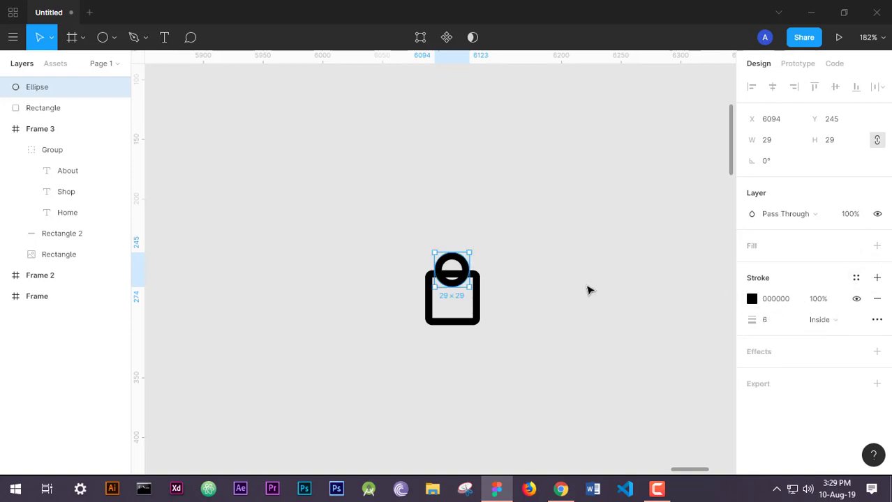
left_click(588, 290)
left_click(462, 259)
left_click_drag(466, 264, 340, 204)
left_click(434, 216)
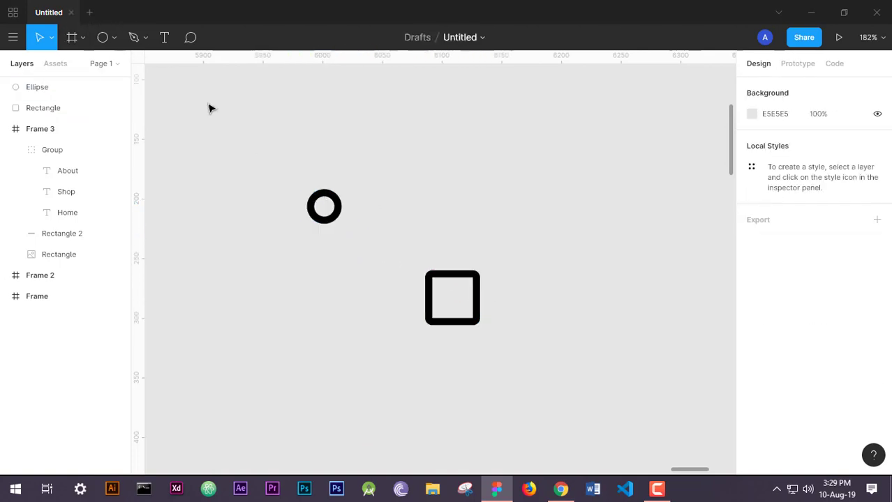
left_click(113, 38)
left_click(91, 68)
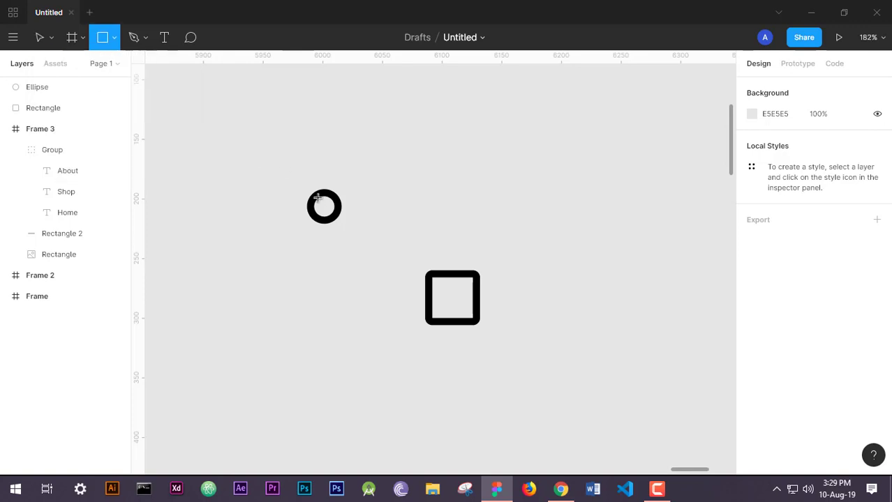
Subtract a rectangle drawn over the ring's lower half, leaving an arc
mouse_move(273, 207)
left_mouse_down()
mouse_move(293, 250)
mouse_move(362, 284)
mouse_move(308, 238)
mouse_move(309, 228)
mouse_move(352, 213)
mouse_move(296, 214)
mouse_move(335, 223)
left_mouse_up()
left_click_drag(374, 251, 261, 160)
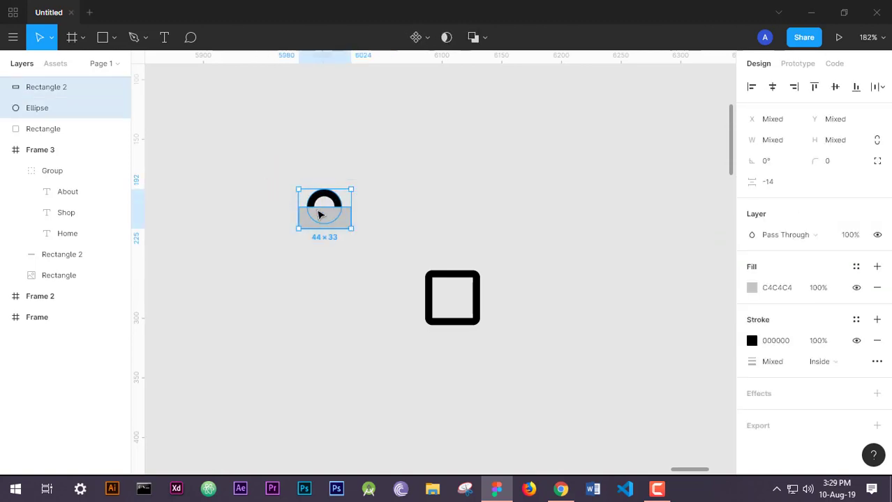
left_click(489, 37)
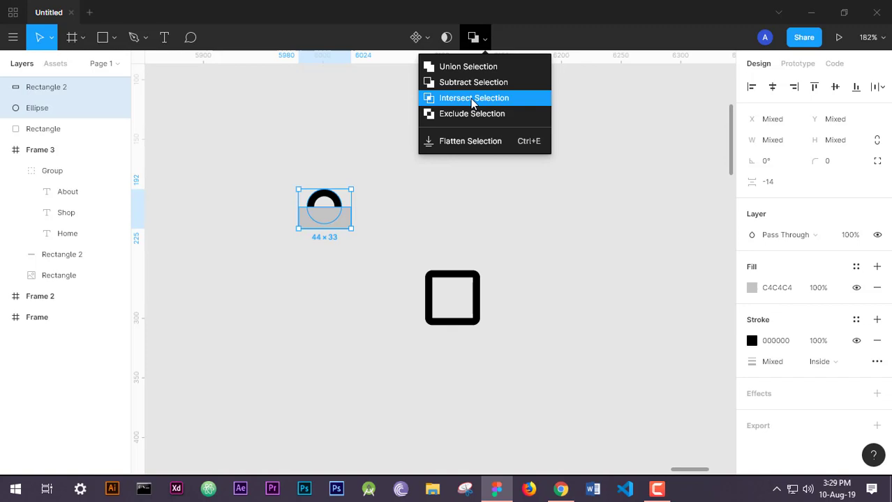
left_click(474, 85)
Fill the new arc shape white (FFF)
left_click(401, 212)
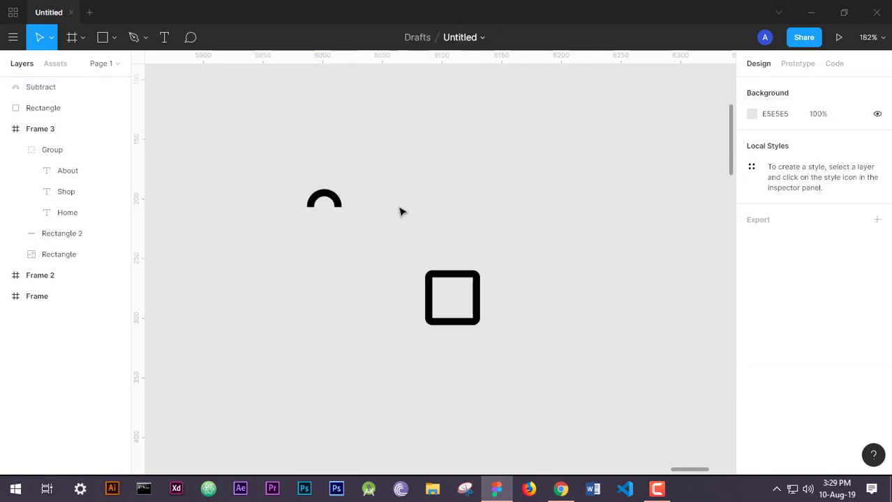
left_click(334, 194)
left_click(752, 287)
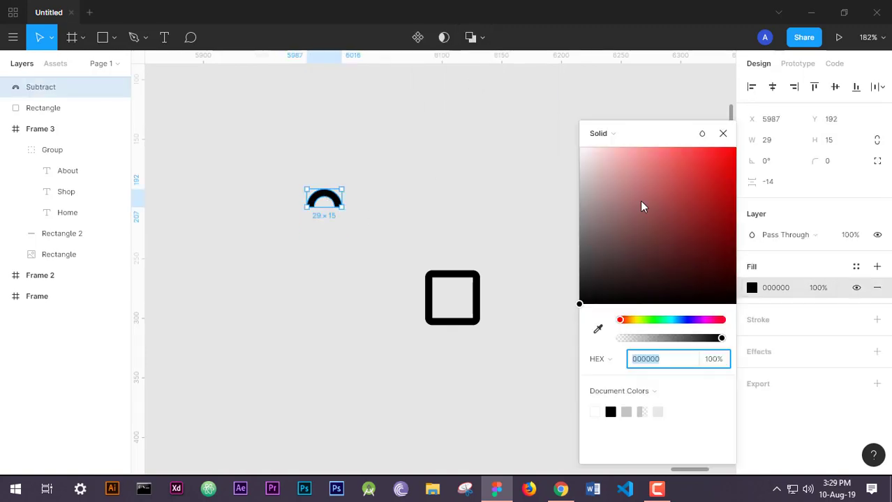
type("fff")
key("Return")
Make the square's outline white (FFF)
left_click(474, 302)
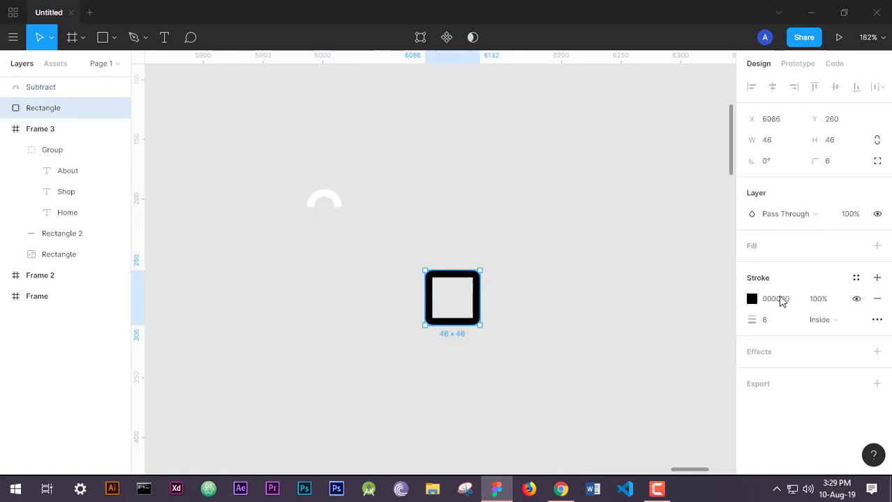
left_click(751, 299)
type("fff")
key("Return")
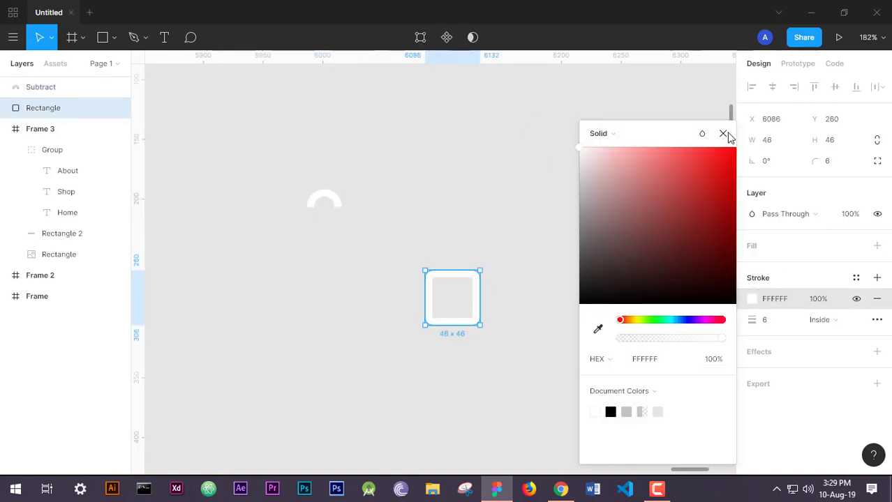
left_click(723, 134)
Set the arc on the square's top edge and group both into a 46×61 bag icon
left_click(324, 200)
left_click_drag(326, 201, 452, 263)
left_click(514, 260)
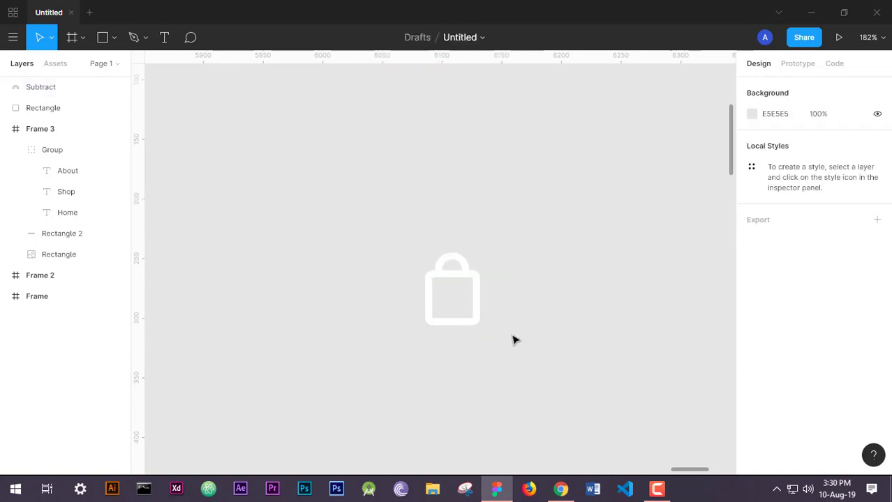
left_click_drag(510, 345, 380, 208)
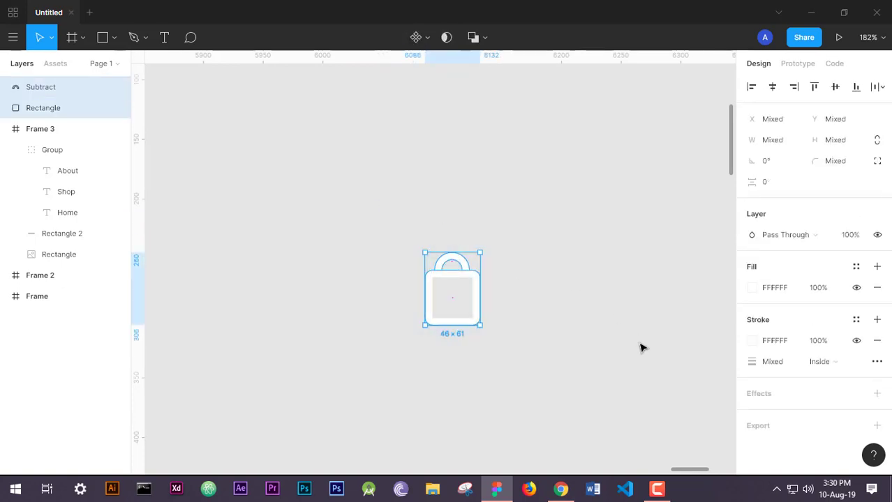
key("ctrl+g")
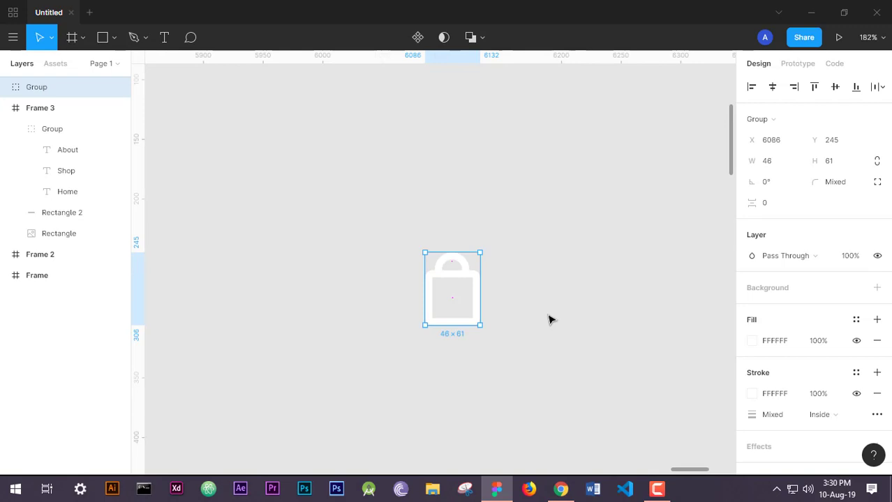
scroll(549, 320, "down", 5)
left_click(531, 275)
left_click_drag(608, 340, 466, 251)
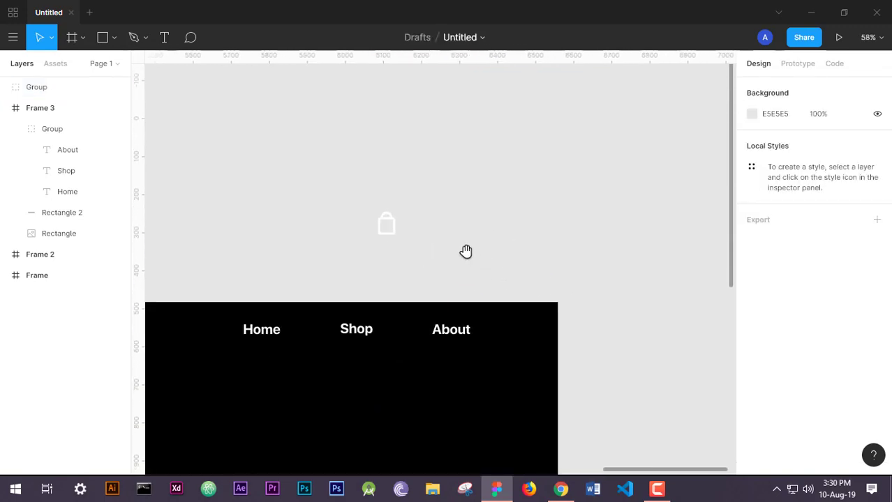
Move the bag icon group into the nav bar right after About, lowered level with it
left_click(392, 233)
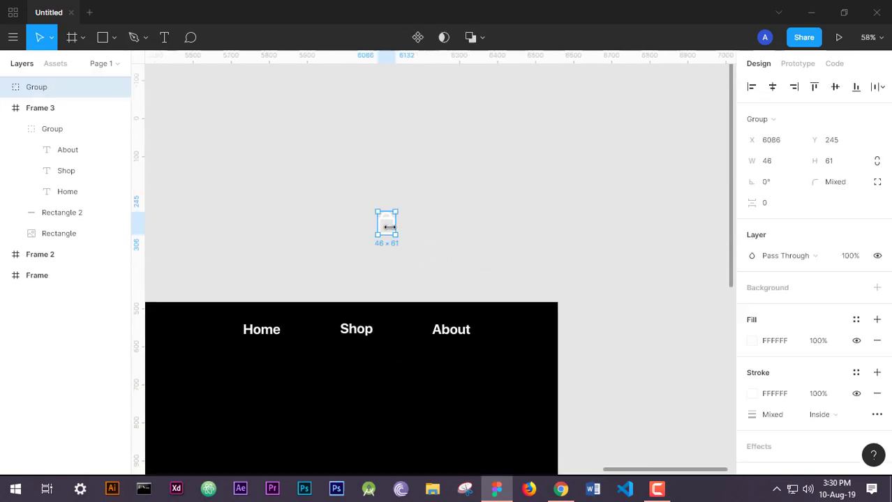
left_click_drag(389, 231, 509, 340)
scroll(513, 354, "up", 5, "ctrl")
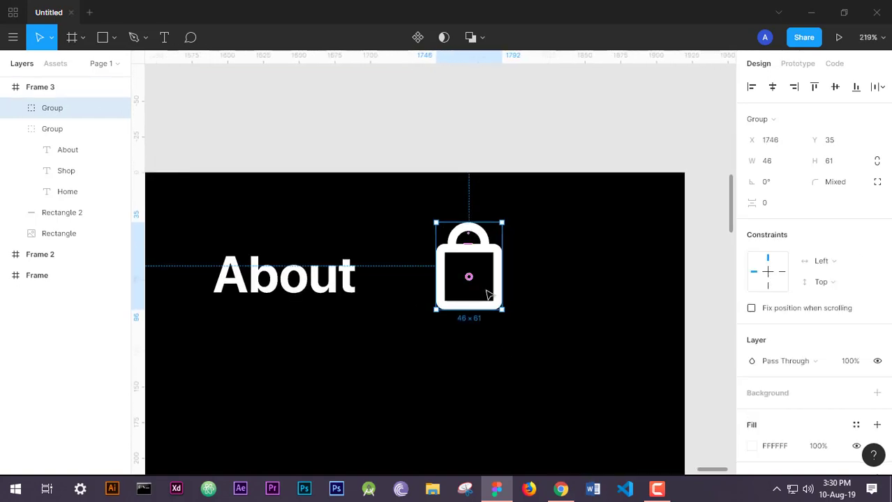
key("Escape")
double_click(495, 305)
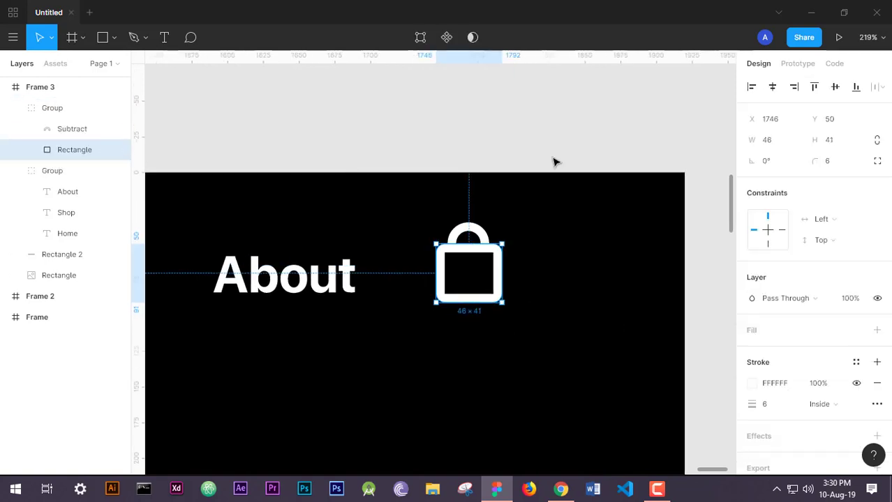
left_click(516, 258)
left_click_drag(476, 266, 492, 275)
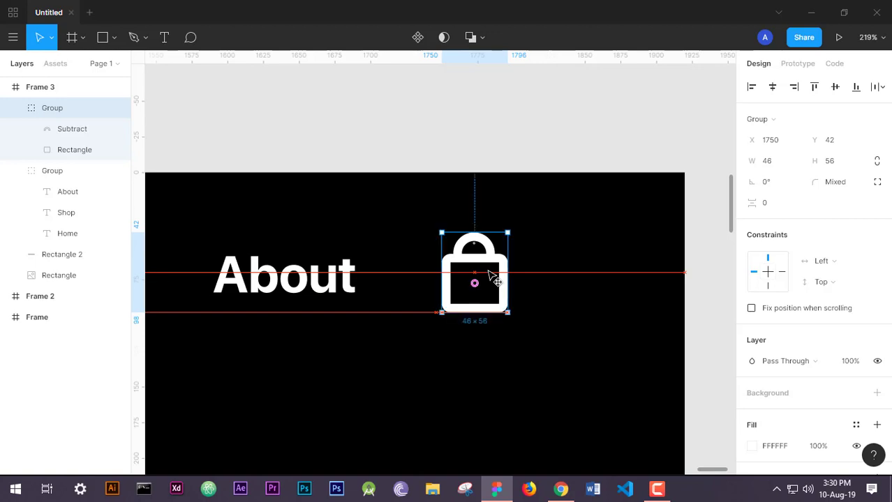
left_click(582, 152)
Nudge the Home, Shop, About link group left and then down with Shift+arrow keys
scroll(611, 210, "down", 5)
scroll(614, 212, "down", 4)
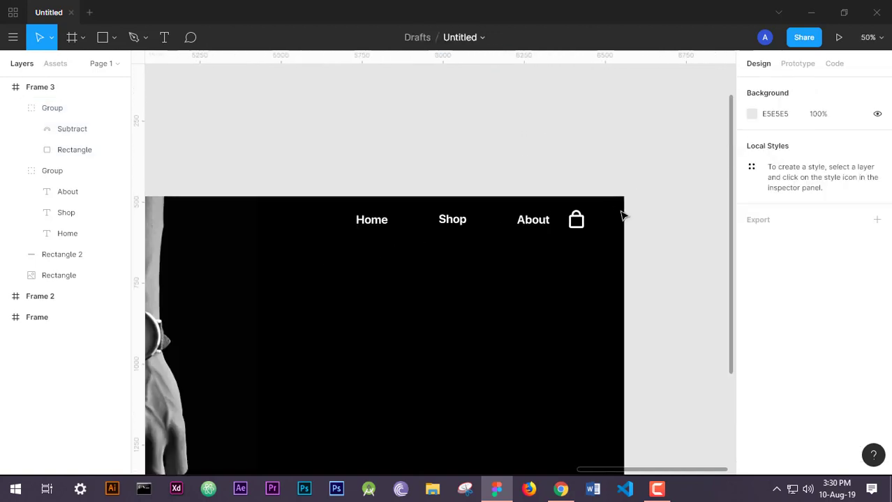
scroll(629, 238, "up", 3)
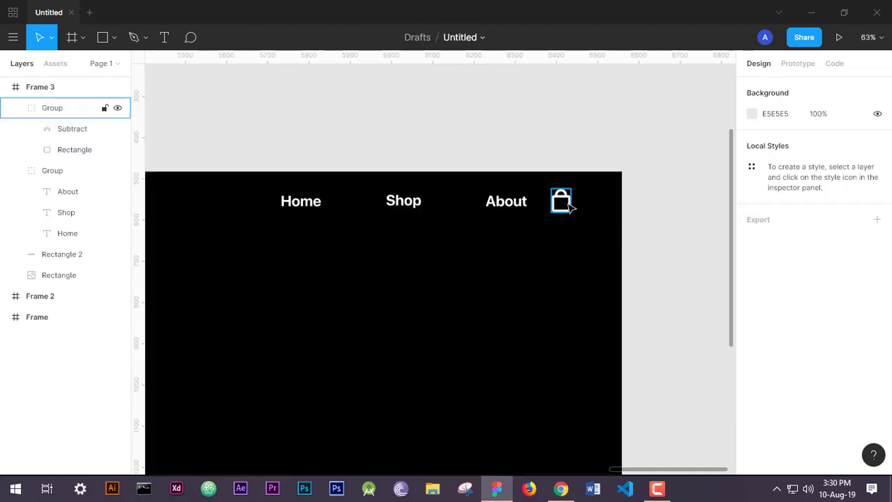
left_click(490, 207)
key("shift+Left")
key("shift+Left")
key("shift+Left")
key("shift+Left")
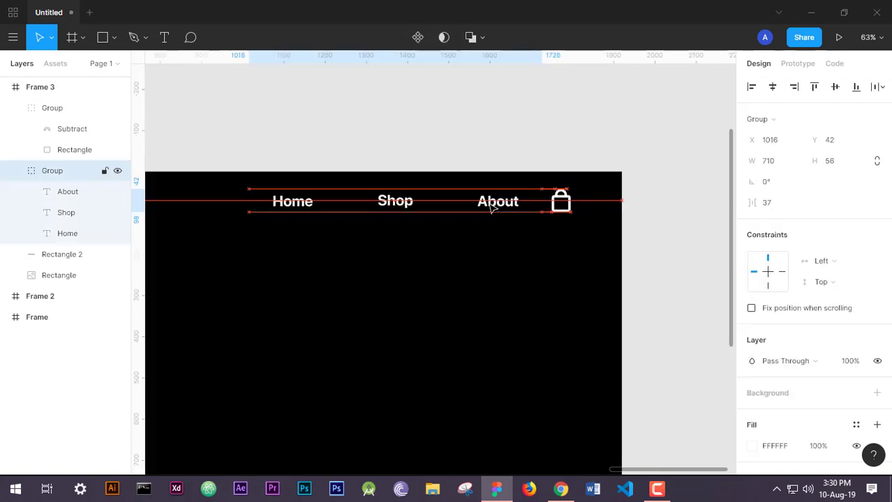
left_click(663, 259)
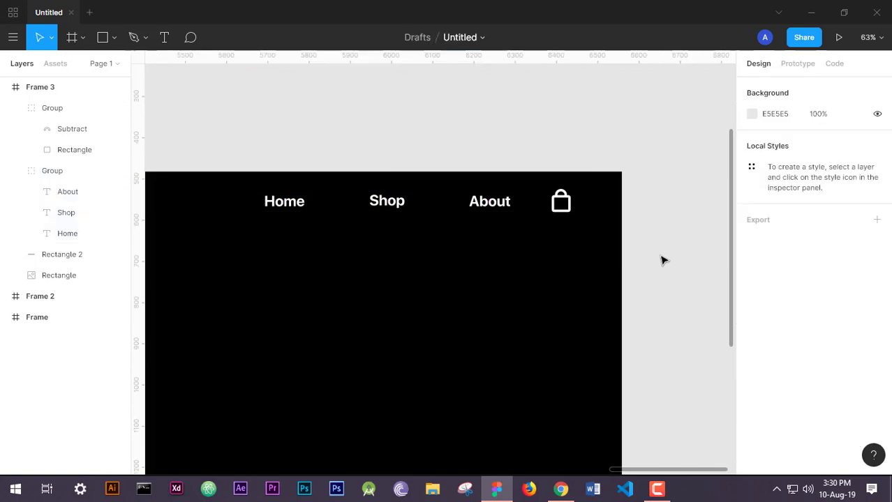
scroll(663, 260, "down", 3)
scroll(663, 259, "up", 3)
left_click(471, 210)
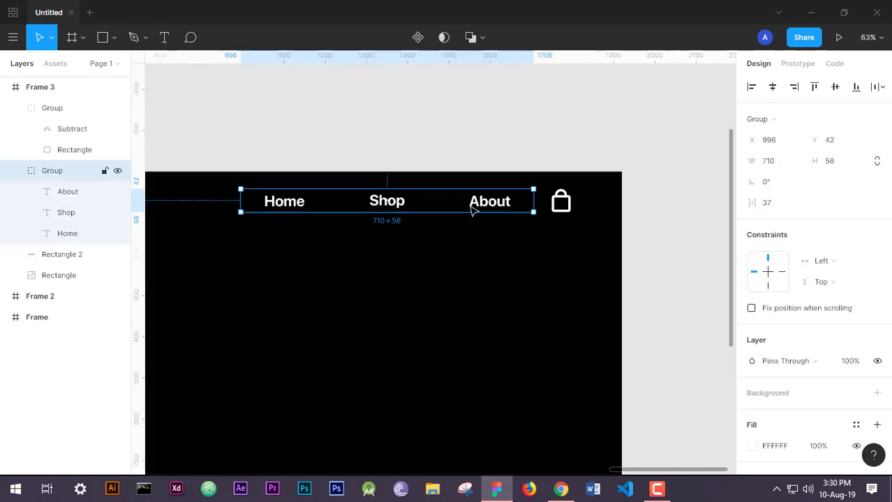
left_click(562, 210)
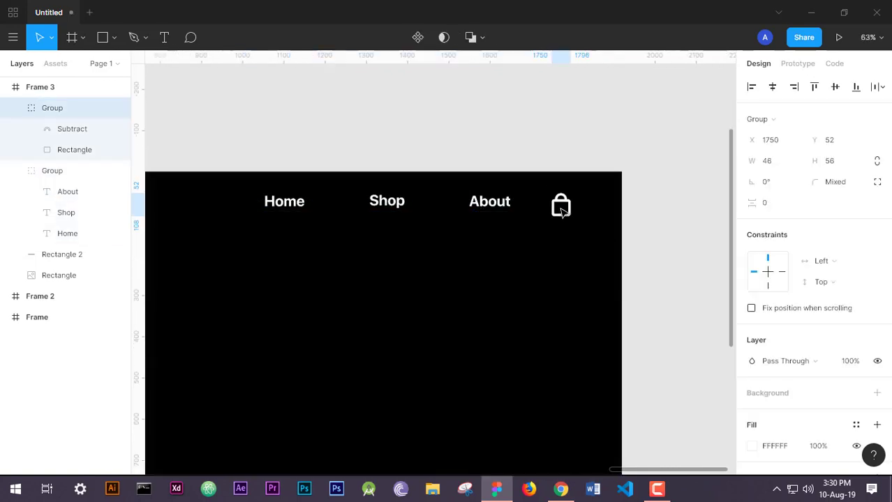
left_click(485, 205)
key("shift+Down")
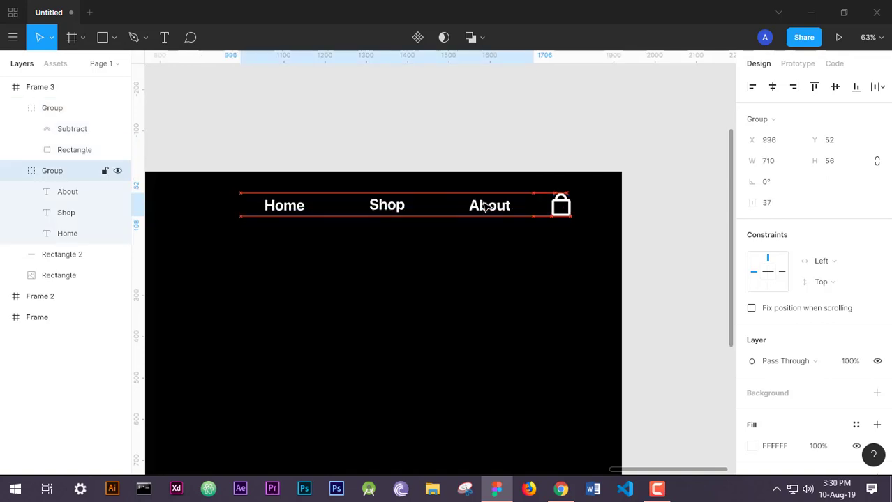
key("shift+Down")
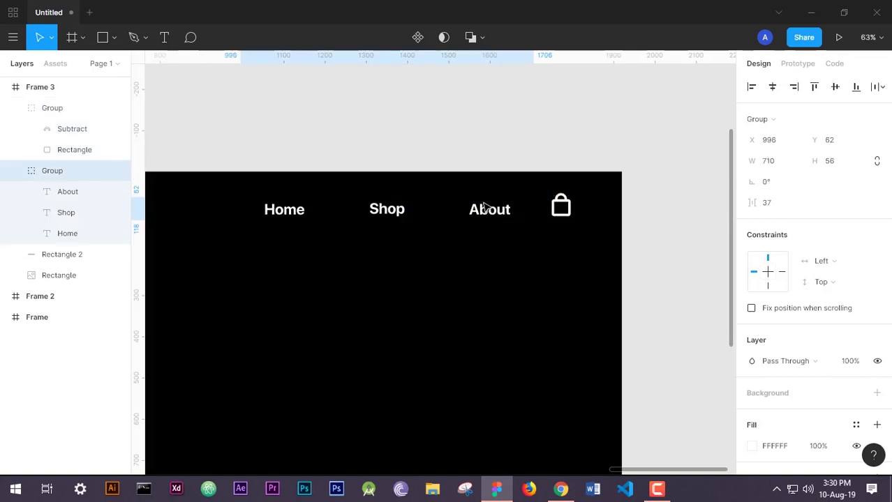
key("shift+Down")
key("shift+Down")
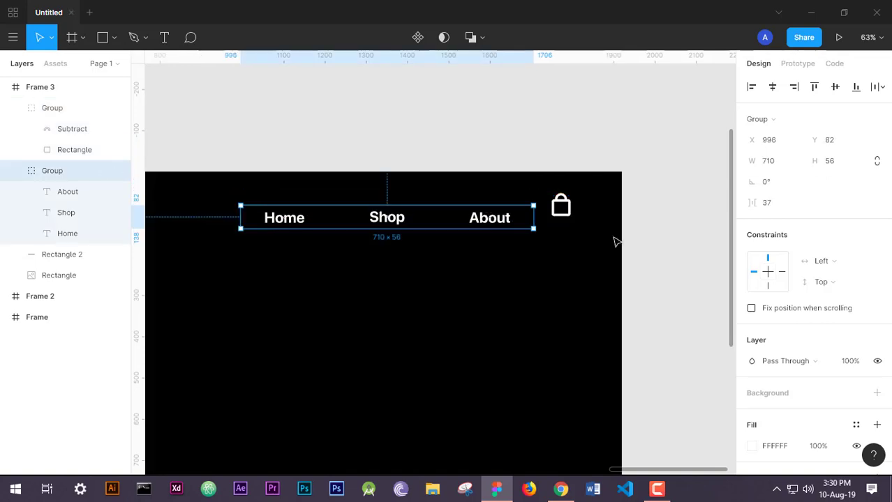
Move the bag icon down to X 1760, Y 74, level with About
left_click(559, 213)
scroll(559, 213, "up", 5)
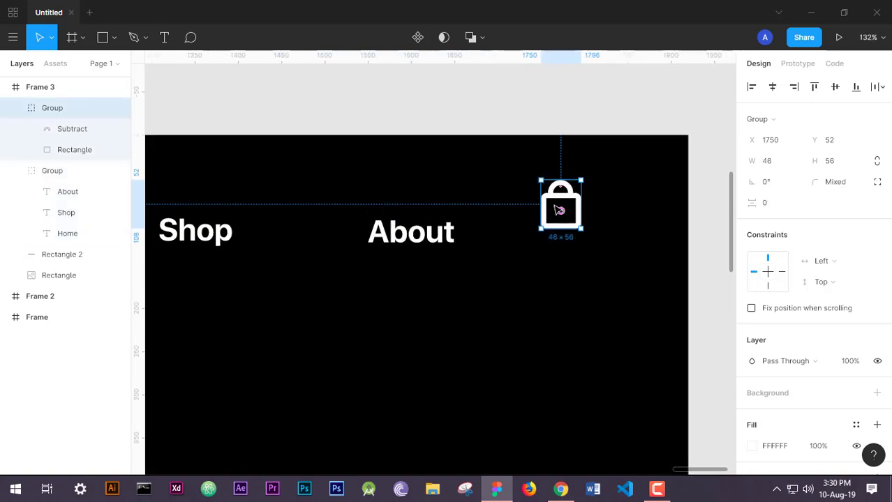
mouse_move(559, 222)
left_mouse_down()
mouse_move(551, 231)
mouse_move(575, 228)
mouse_move(565, 227)
left_mouse_up()
left_click(702, 203)
scroll(702, 203, "down", 5)
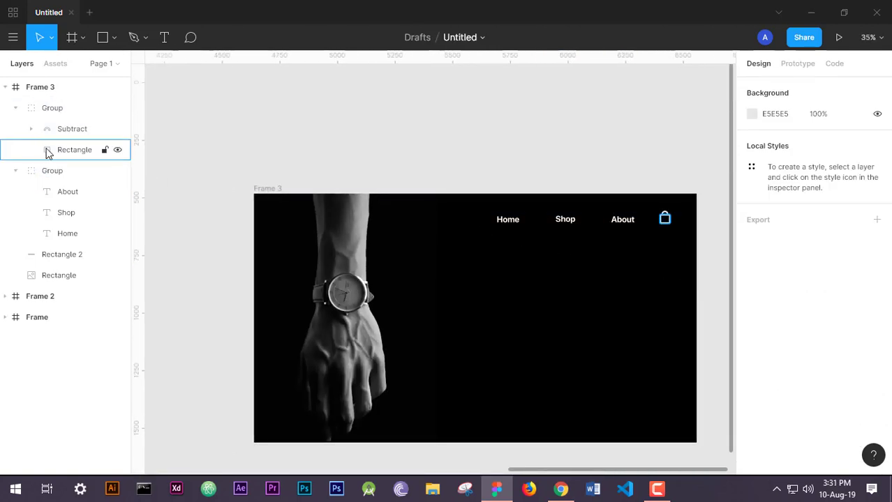
Delete the transparent Rectangle 2 header bar and shift the Home, Shop, About group slightly up-left
left_click(43, 256)
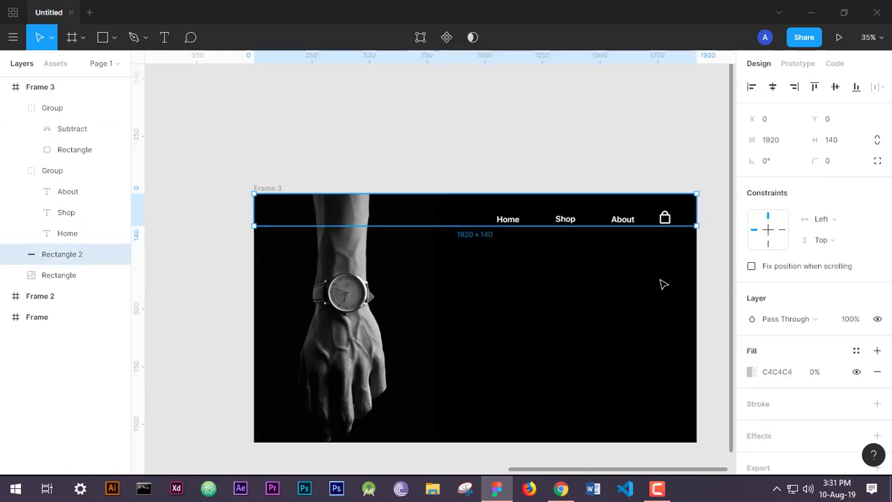
key("Delete")
left_click_drag(569, 299, 537, 276)
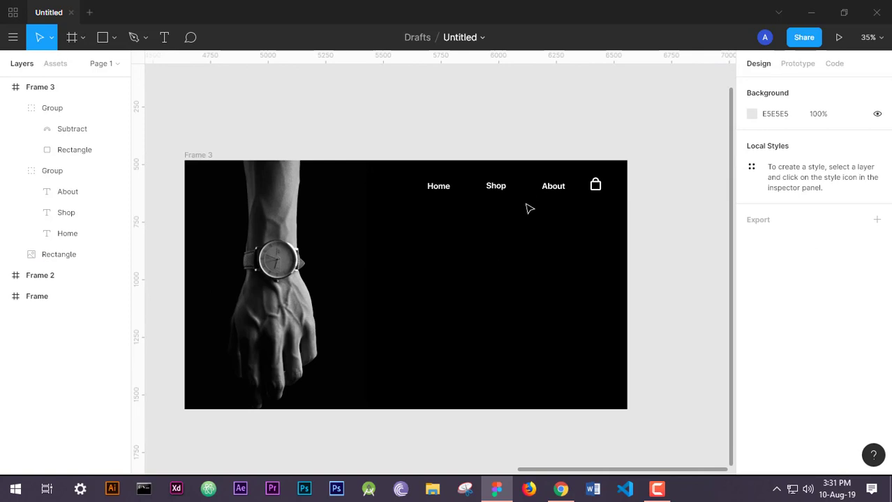
scroll(529, 208, "up", 3)
left_click(455, 179)
left_click_drag(455, 179, 446, 175)
left_click(600, 95)
scroll(635, 237, "down", 3)
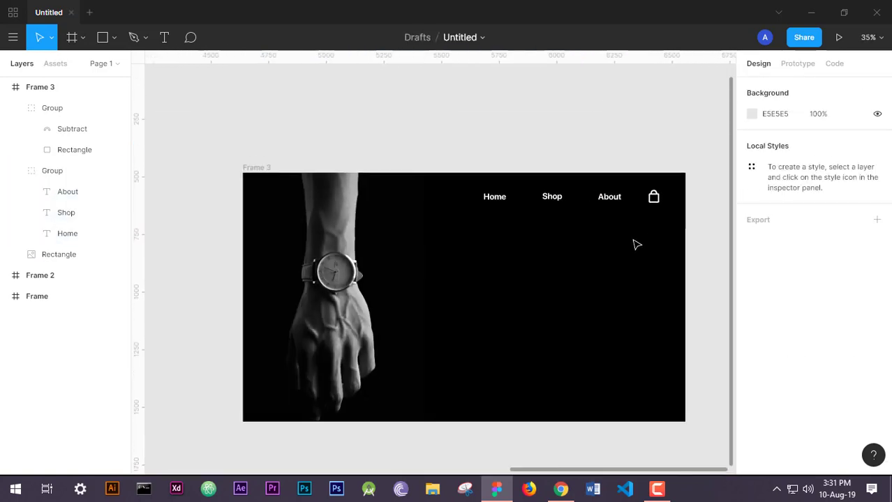
scroll(659, 276, "down", 1)
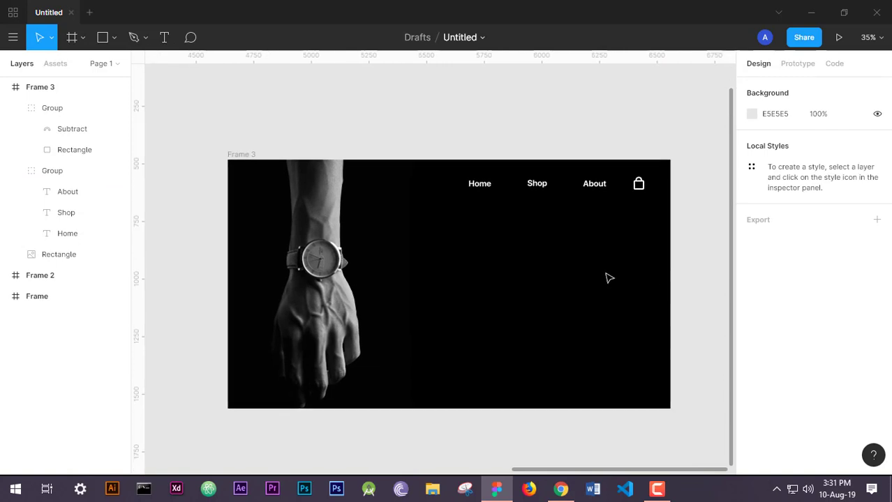
left_click(162, 38)
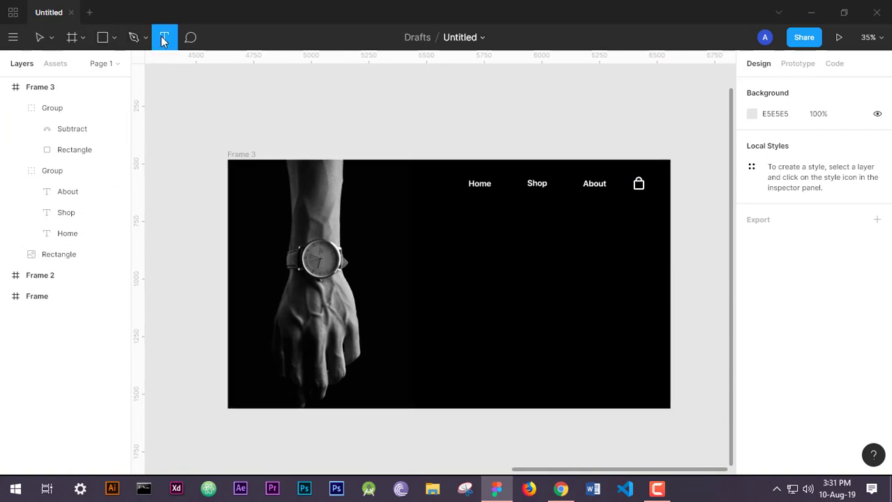
Add a white 'Elegant Watches' text box on Frame 3's right half
left_click_drag(451, 260, 614, 289)
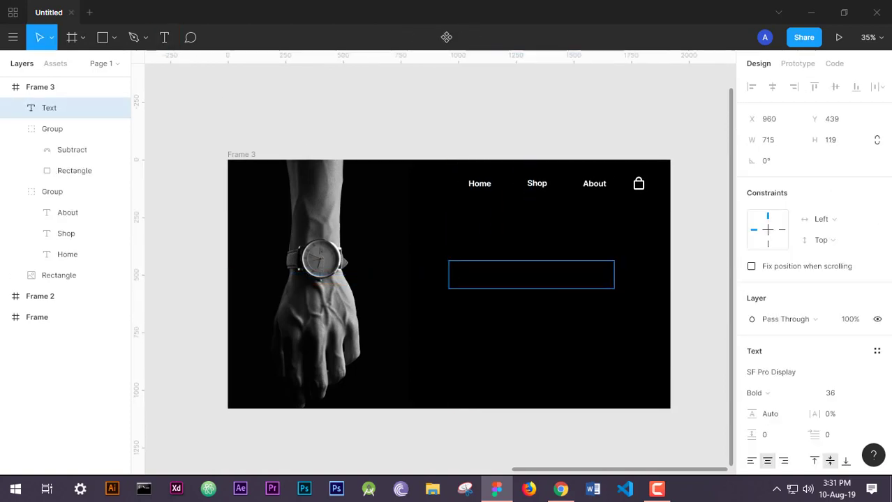
scroll(860, 390, "down", 3)
left_click(751, 330)
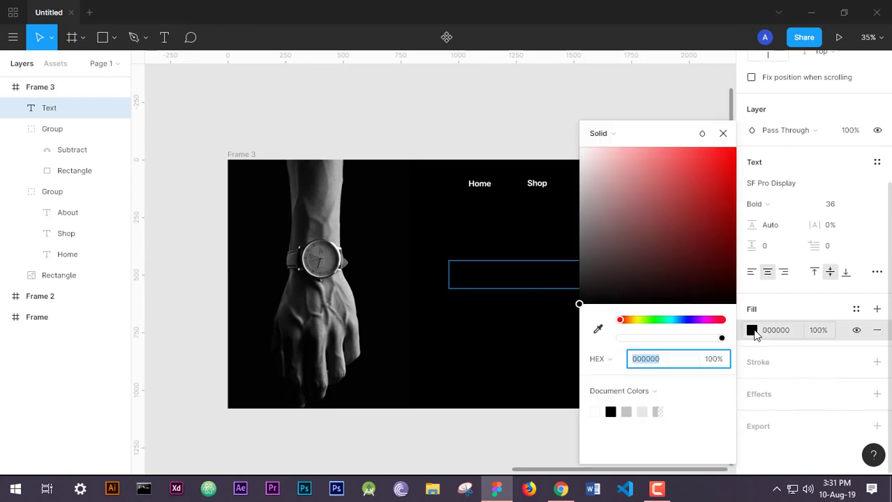
left_click(651, 221)
left_click_drag(580, 186, 521, 134)
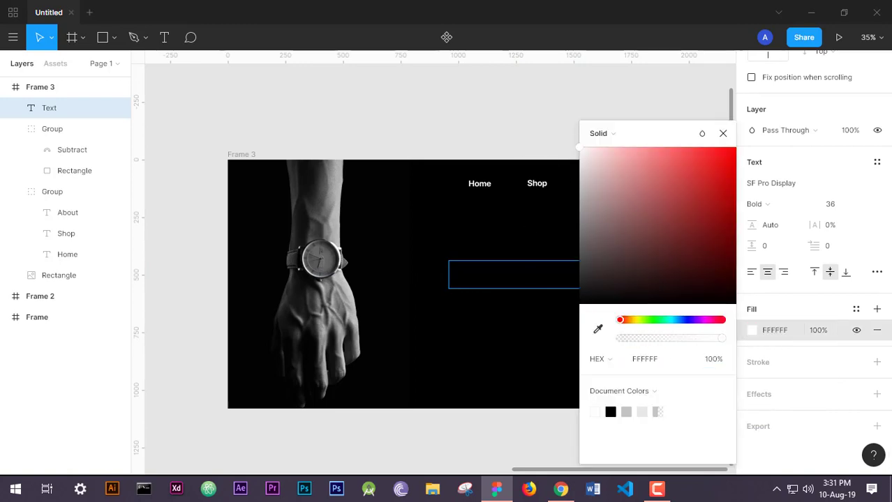
type("Ele")
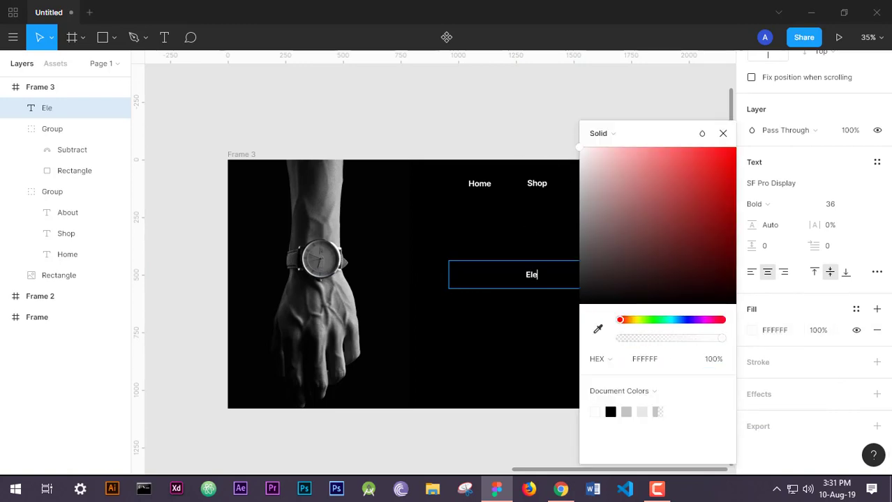
type("gant Wac")
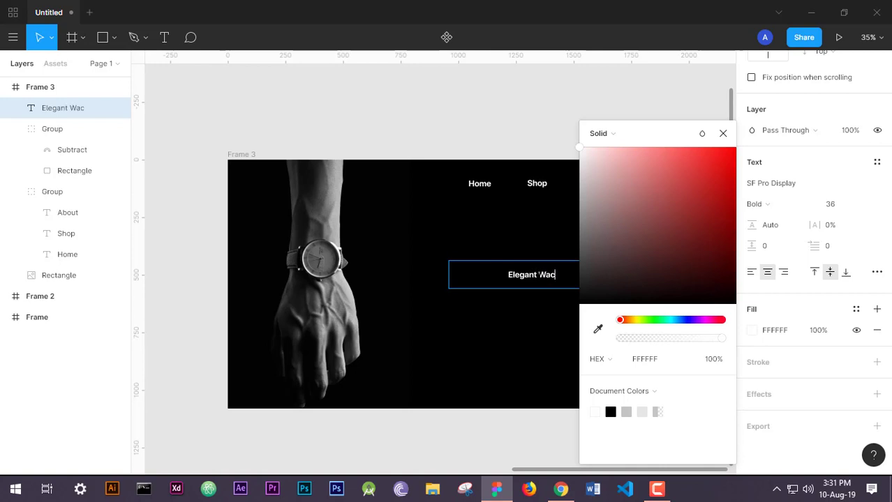
key("BackSpace")
type("tches")
key("ctrl+a")
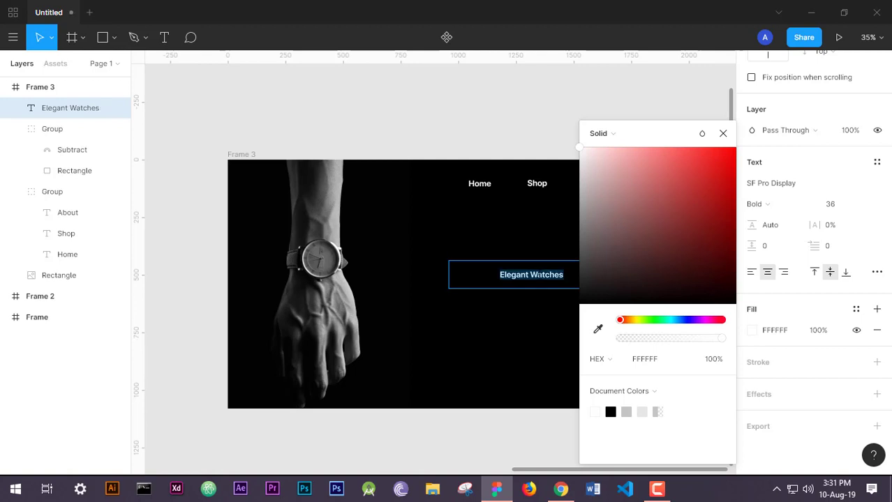
left_click(723, 133)
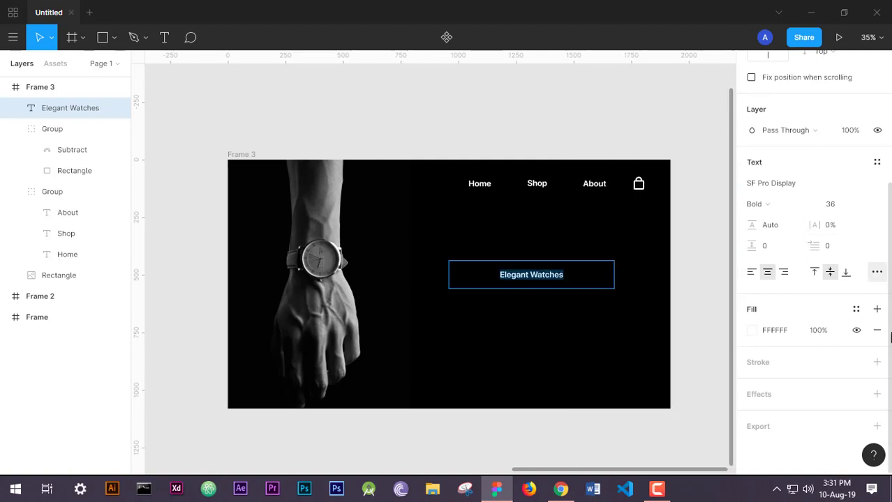
Set the heading's font size to 60 and place it at X 1045, Y 421 beside the photo
left_click(841, 208)
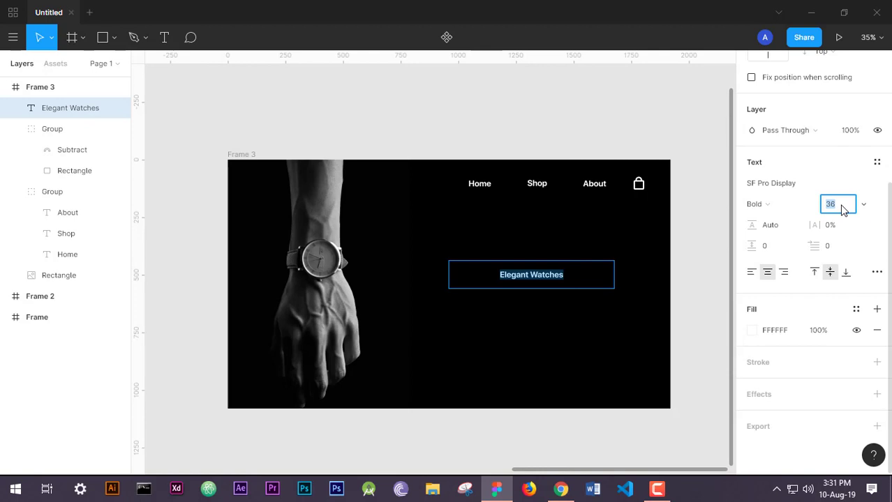
type("60")
key("Return")
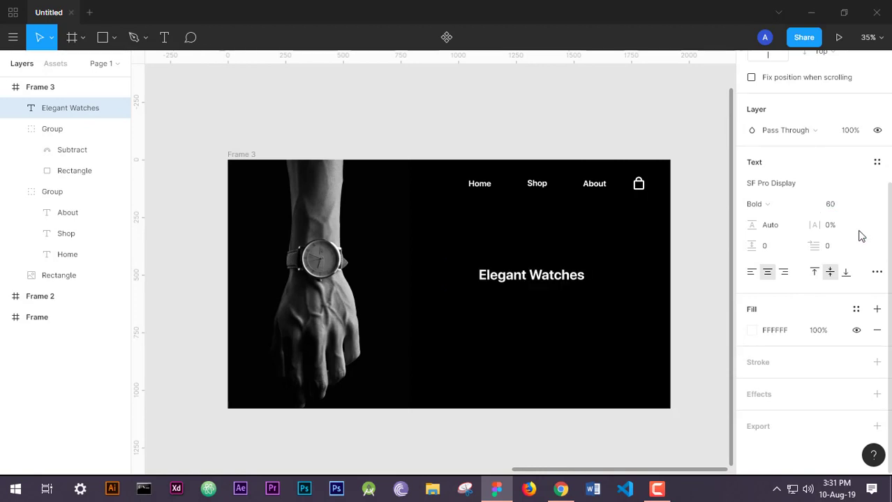
left_click(680, 277)
left_click_drag(518, 285, 562, 283)
left_click(409, 261)
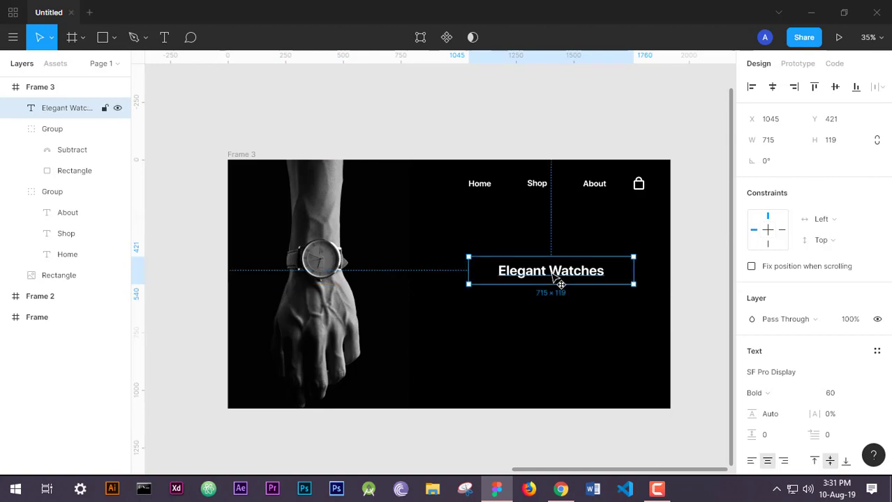
left_click(681, 329)
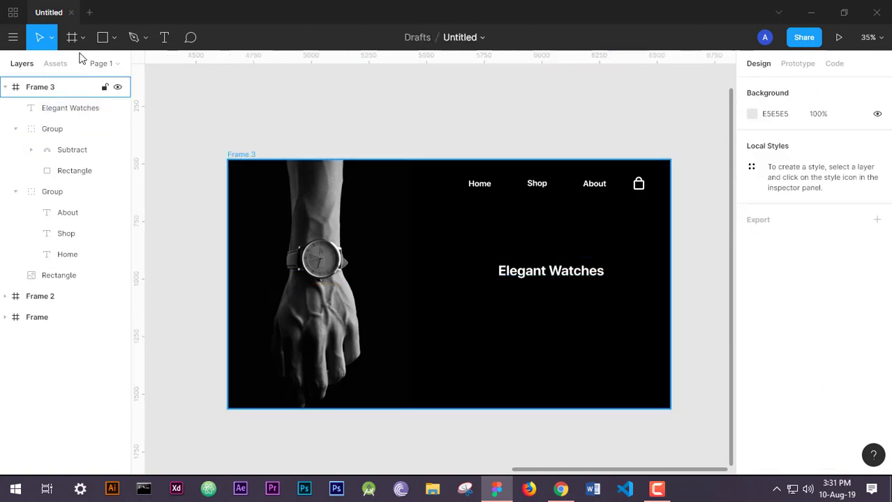
left_click(164, 37)
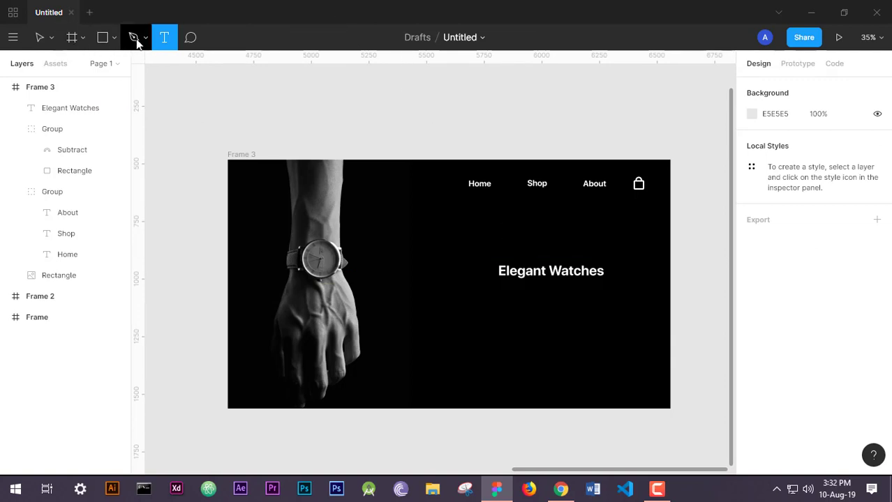
left_click(38, 38)
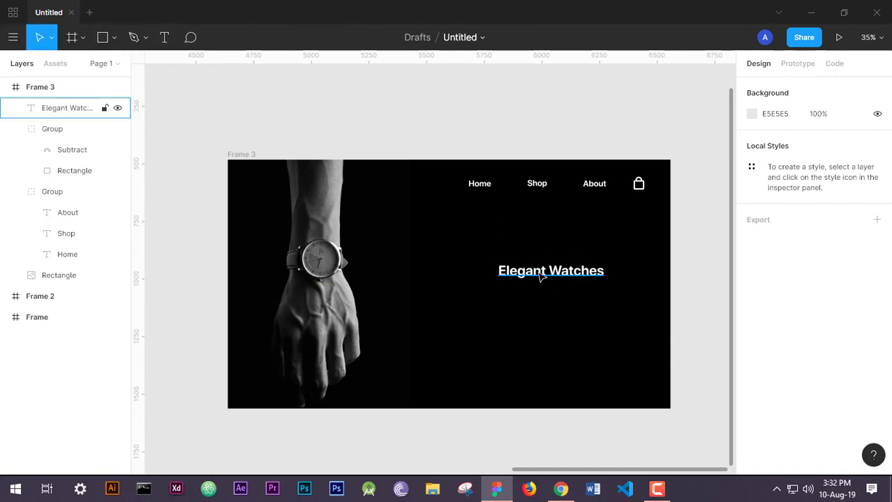
Duplicate the Elegant Watches heading just below the original in Frame 3
left_click(544, 280)
left_click_drag(543, 278, 540, 301, "alt")
double_click(538, 299)
key("BackSpace")
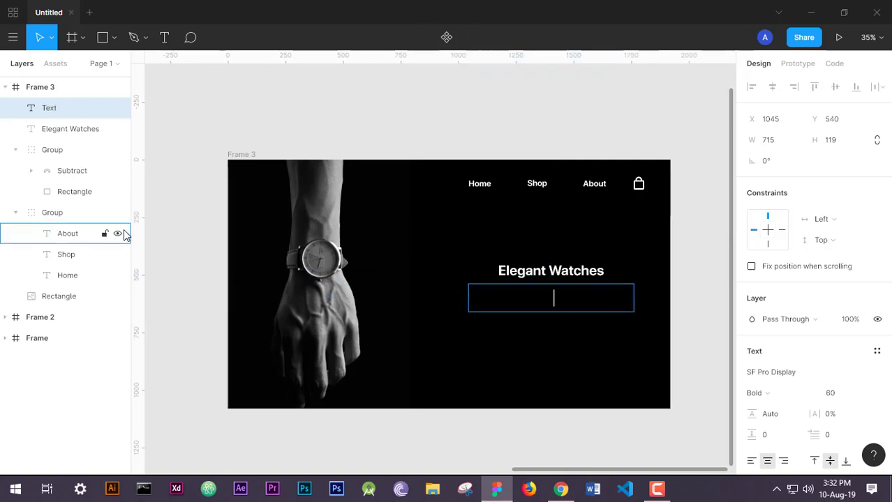
left_click(126, 233)
key("ctrl+z")
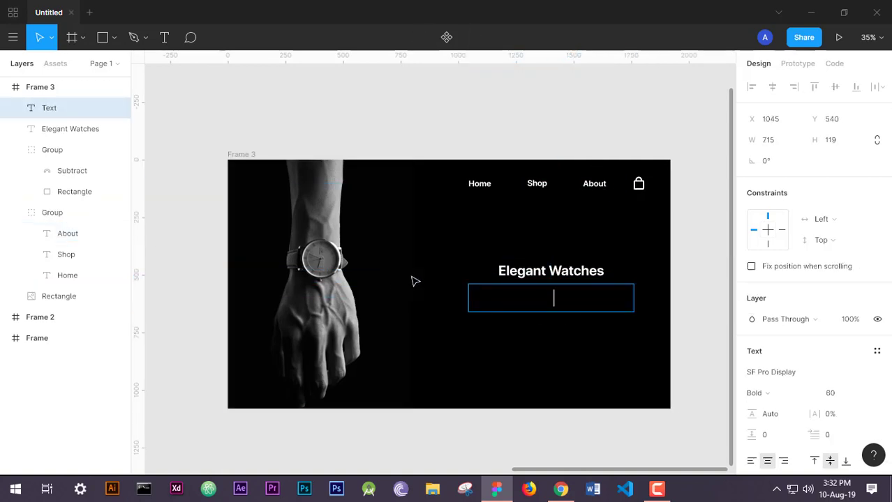
key("ctrl+z")
key("Escape")
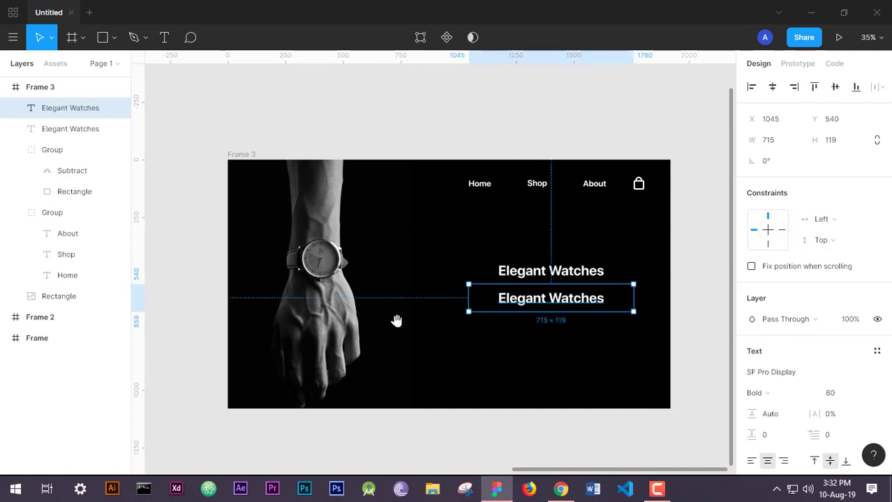
Copy the 'Choose the watch that makes time for you' tagline from Frame 2
left_click_drag(320, 327, 481, 339)
scroll(481, 340, "left", 10)
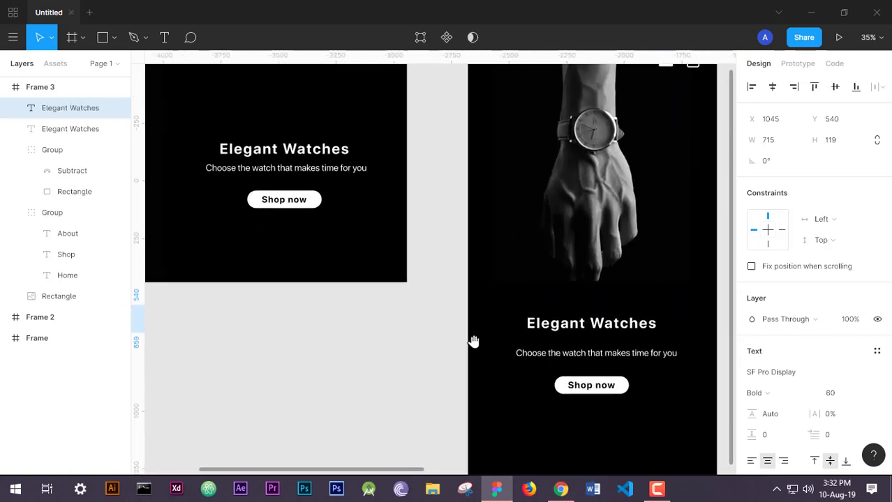
double_click(341, 216)
key("ctrl+c")
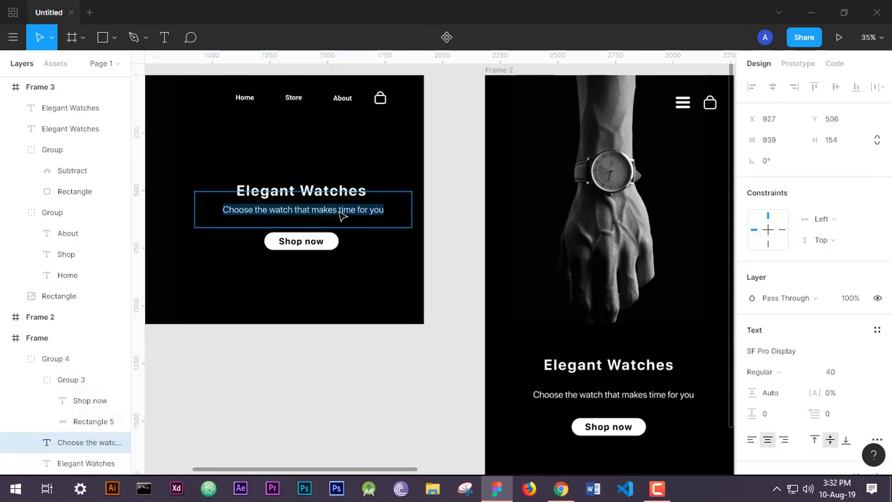
key("Escape")
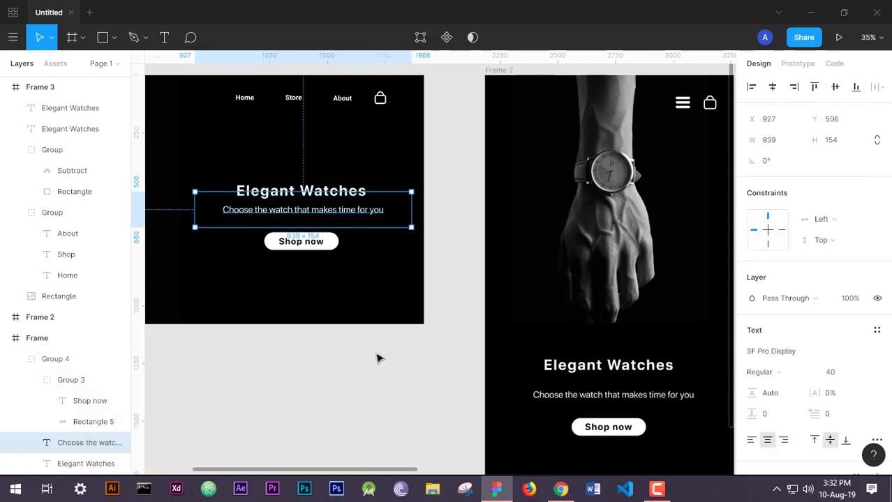
left_click(379, 359)
scroll(163, 329, "right", 10)
scroll(589, 323, "right", 5)
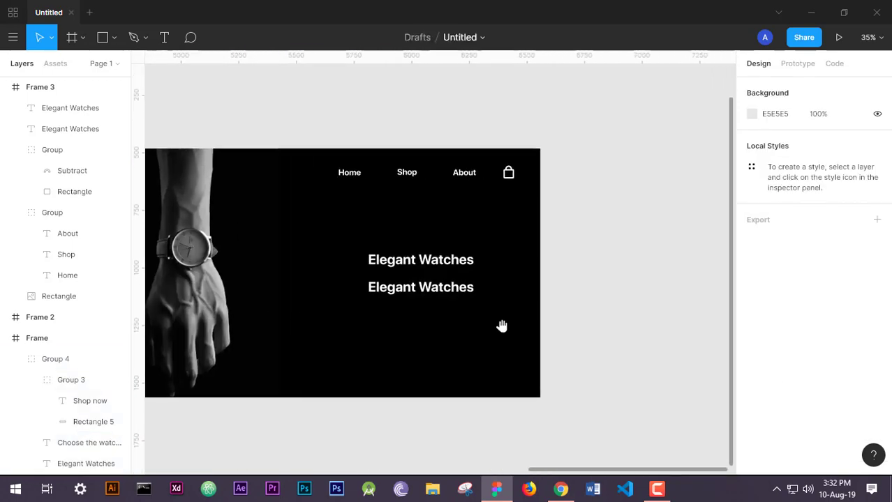
scroll(502, 325, "left", 1)
Paste the tagline over the duplicate heading's text
left_click(501, 295)
double_click(501, 293)
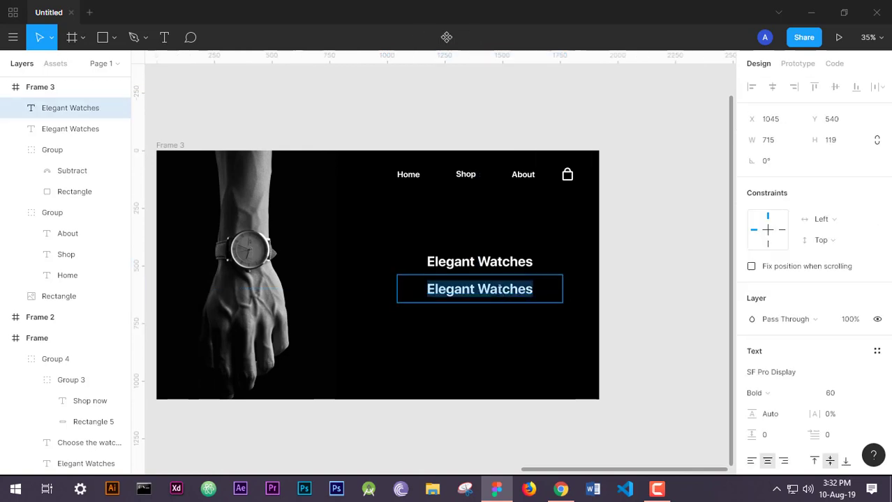
key("ctrl+v")
key("Escape")
left_click(567, 322)
Move the 40-pt tagline up so it sits just beneath the heading
scroll(485, 314, "up", 3)
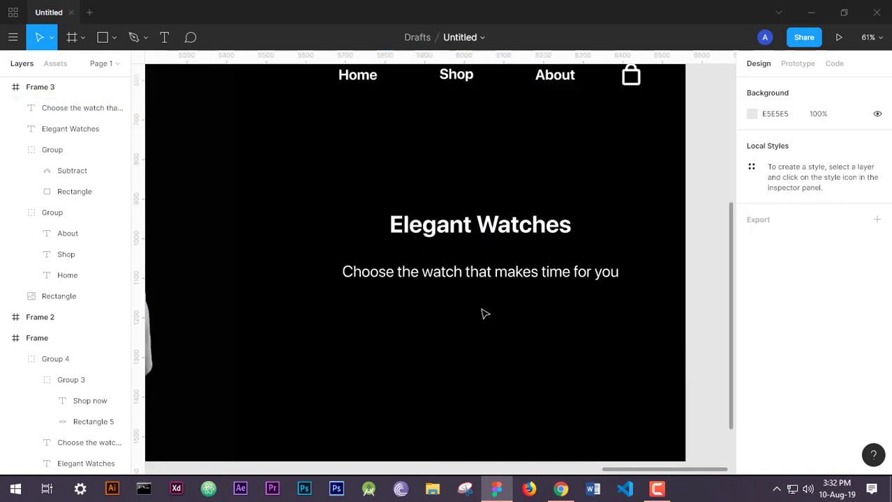
left_click(488, 272)
left_click_drag(488, 272, 496, 278)
left_click(709, 259)
scroll(703, 269, "down", 5)
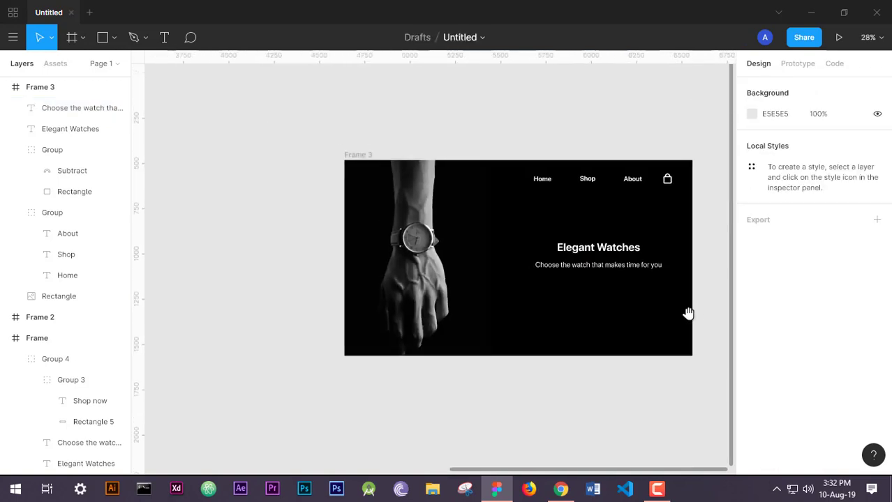
left_click_drag(688, 313, 619, 332)
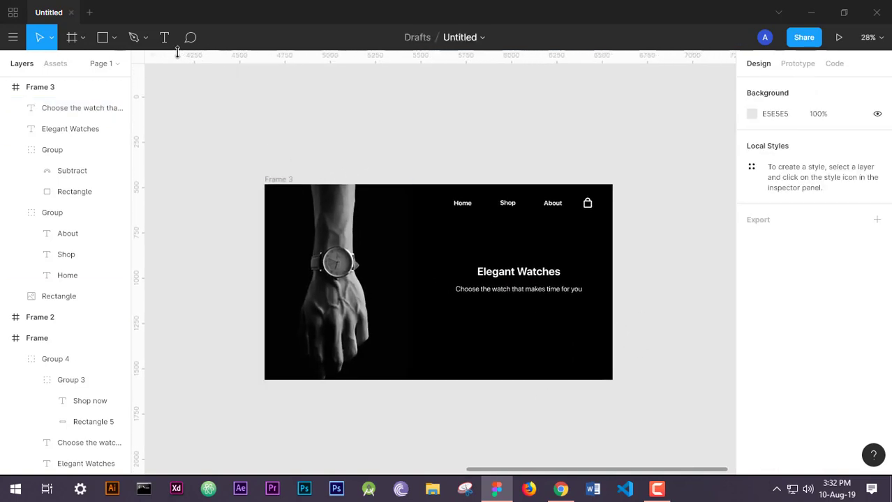
left_click(114, 37)
Draw a rectangle above Frame 3 and give it a corner radius of 100 to make a pill
left_click(104, 69)
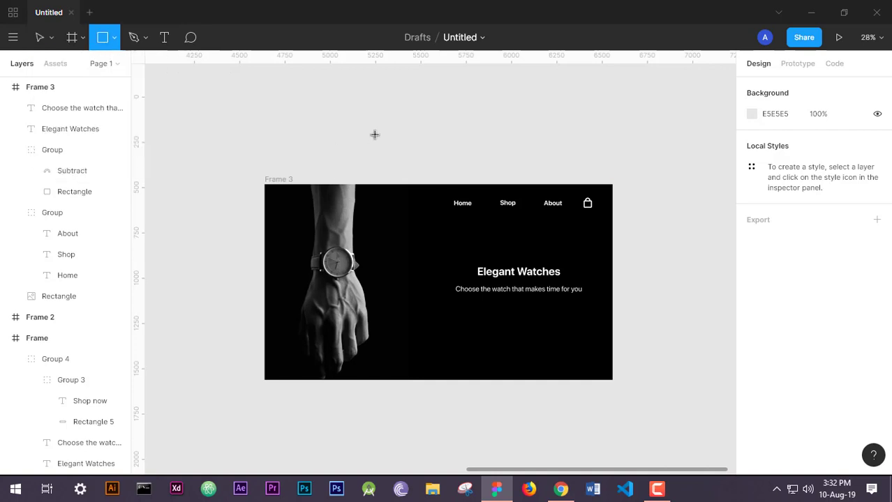
mouse_move(377, 123)
left_mouse_down()
mouse_move(406, 146)
mouse_move(451, 141)
left_mouse_up()
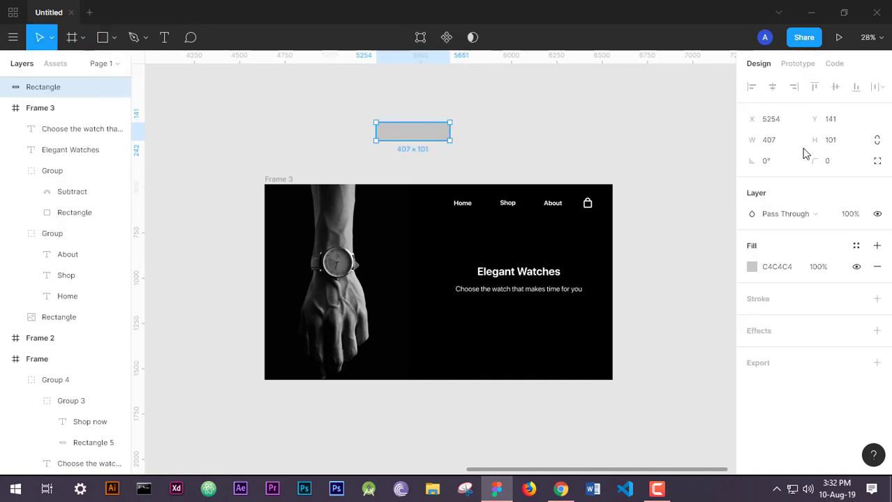
left_click(831, 162)
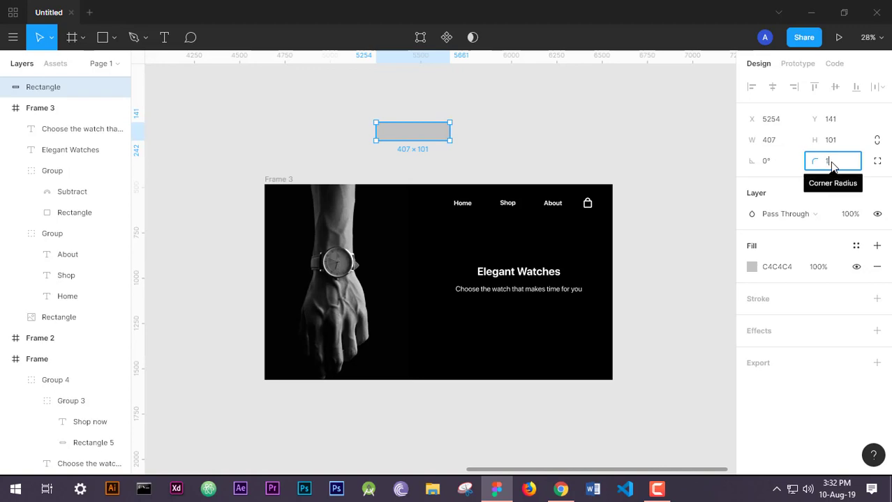
key("Return")
scroll(389, 152, "up", 5)
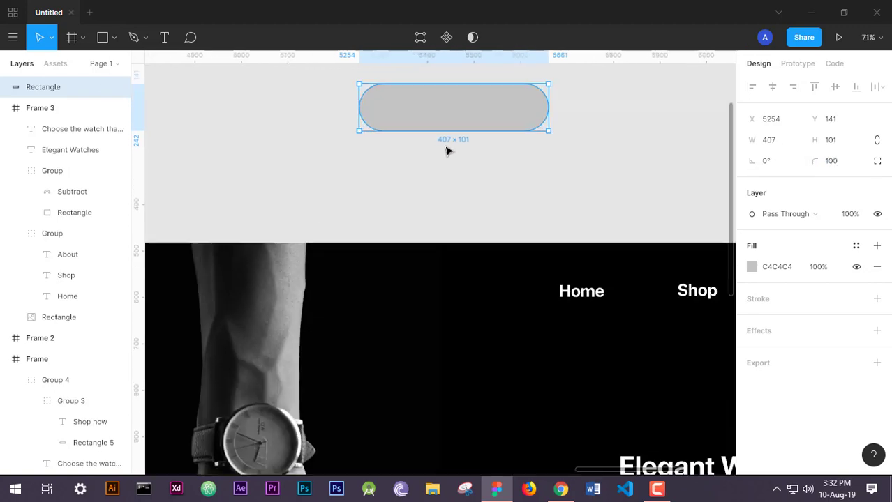
left_click_drag(625, 118, 560, 220)
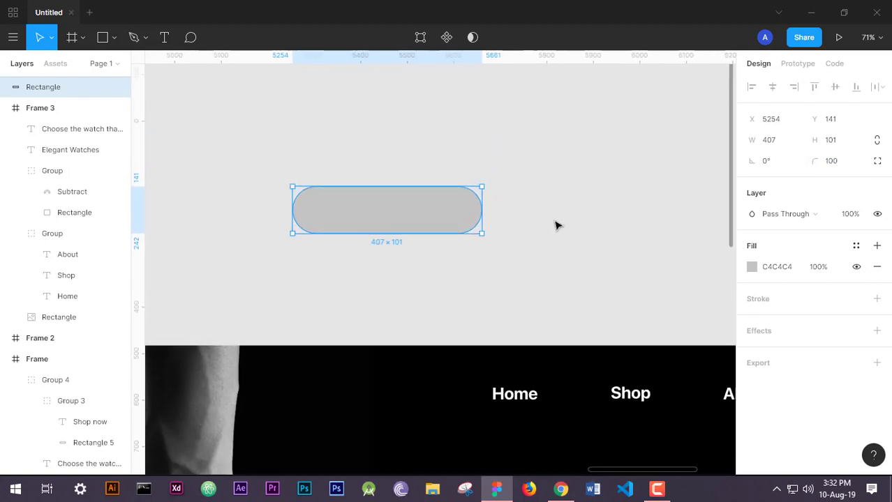
Add a 'Shop now' text label over the pill
left_click(164, 37)
left_click_drag(292, 188, 482, 235)
type("S")
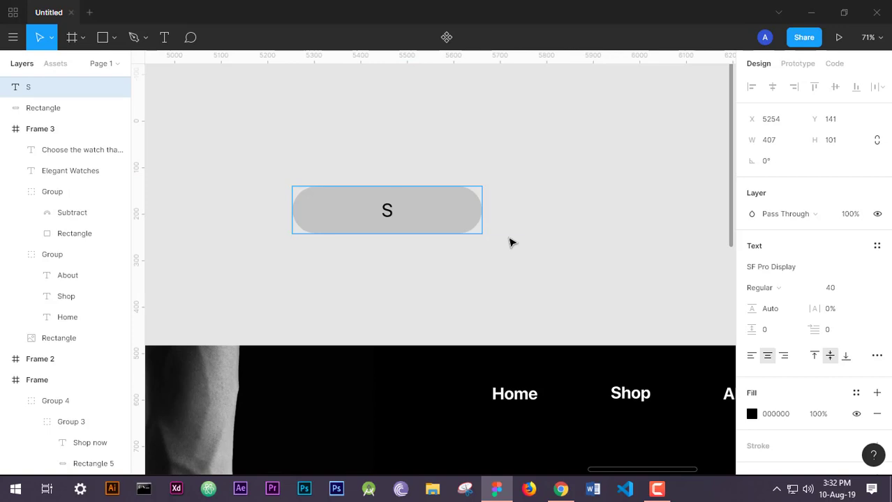
type("hop")
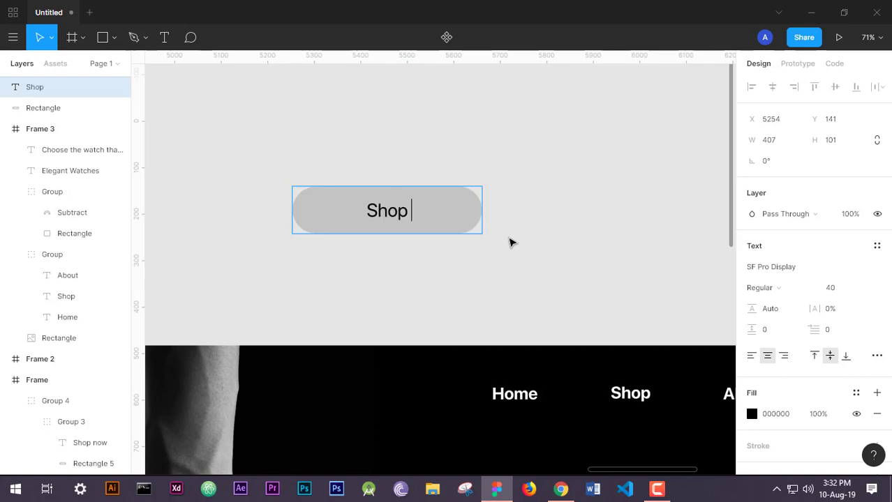
type(" now")
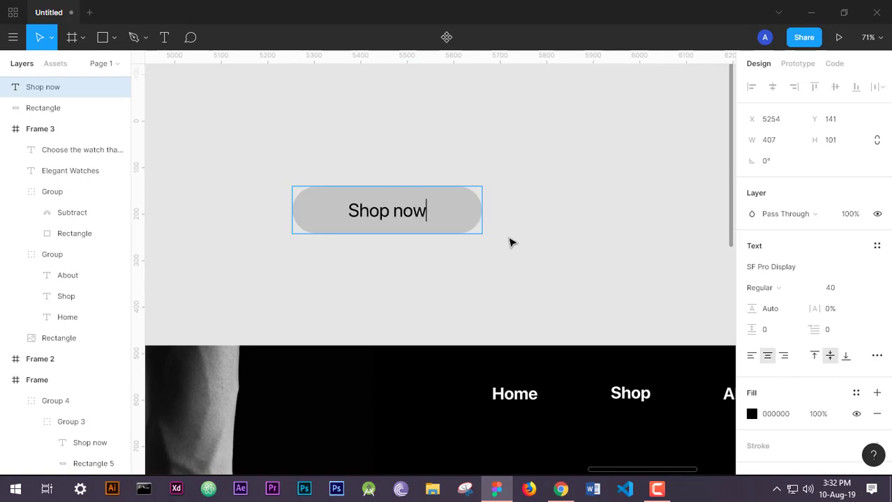
key("Escape")
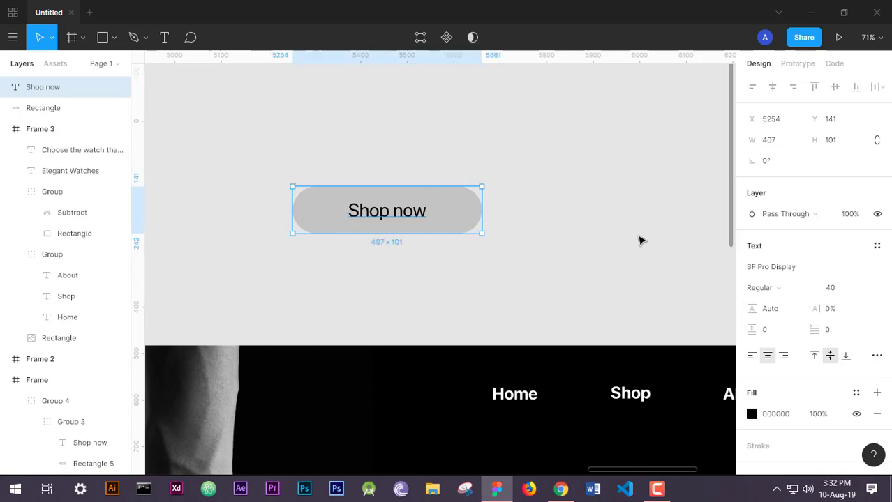
Group the Shop now label with the pill
left_click_drag(548, 256, 234, 156)
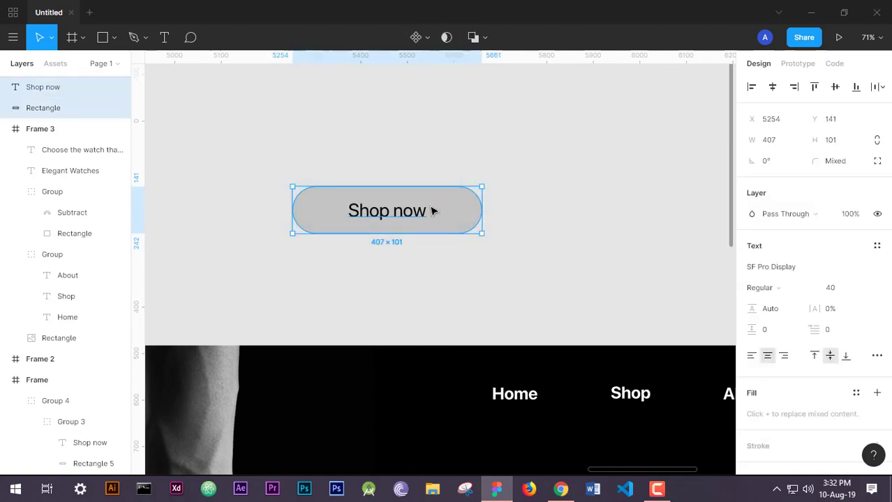
key("ctrl+g")
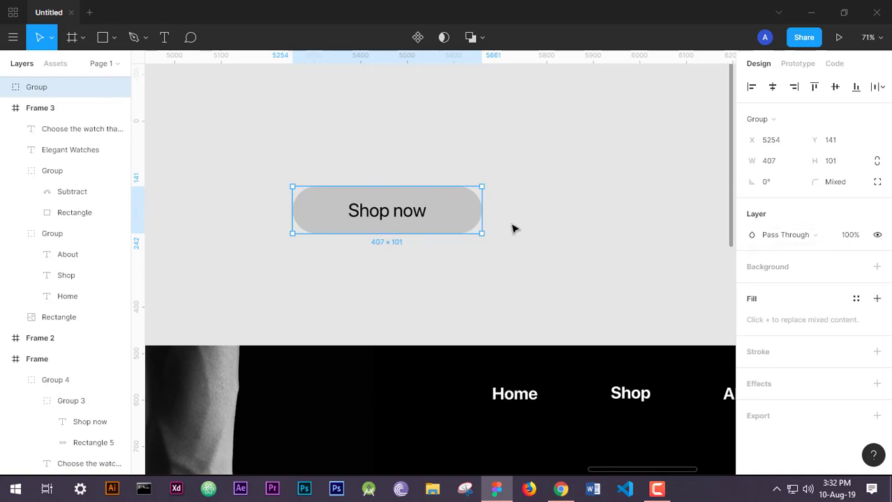
key("ctrl+shift+g")
left_click_drag(551, 259, 270, 168)
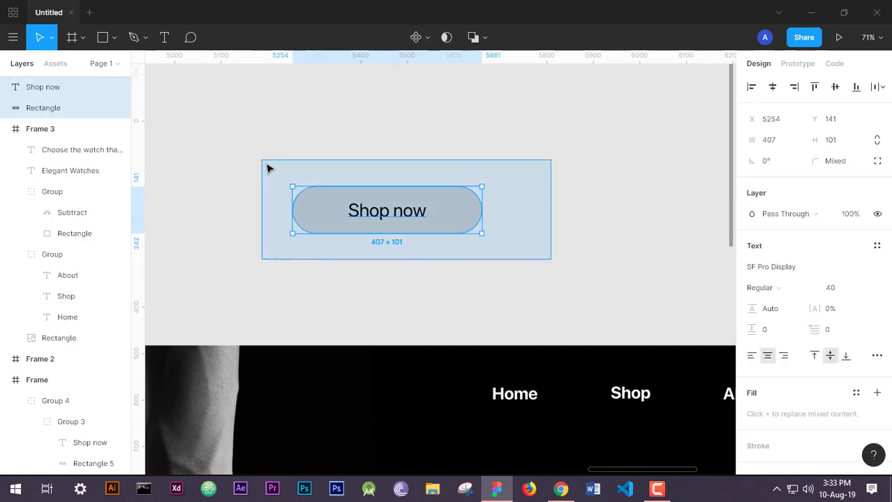
right_click(401, 213)
left_click(429, 198)
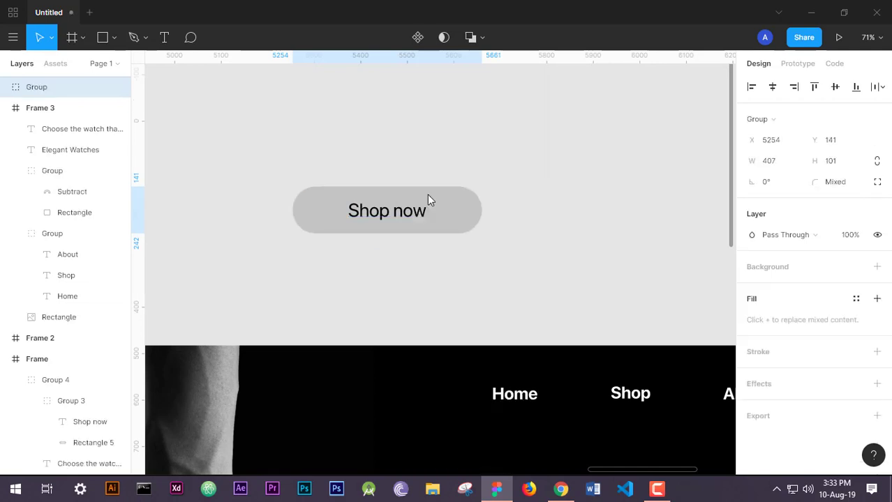
left_click(545, 226)
Fill the pill shape with white FFFFFF
left_click(458, 215)
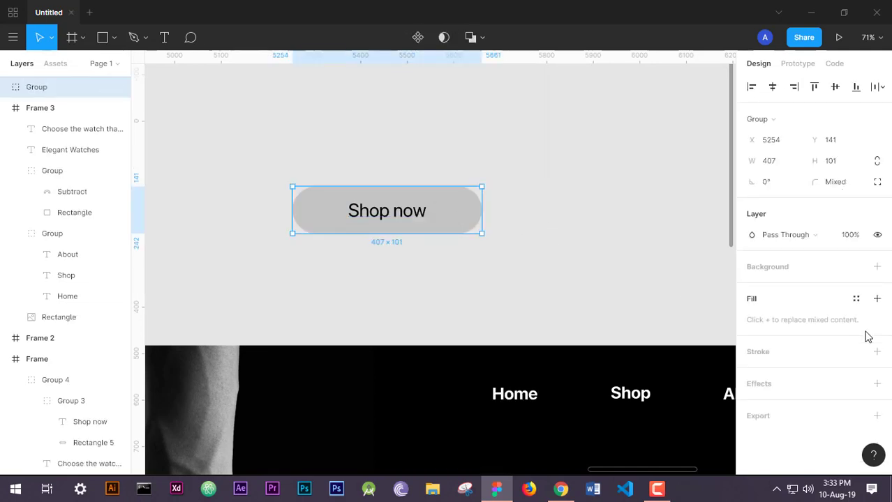
double_click(450, 210)
left_click(751, 267)
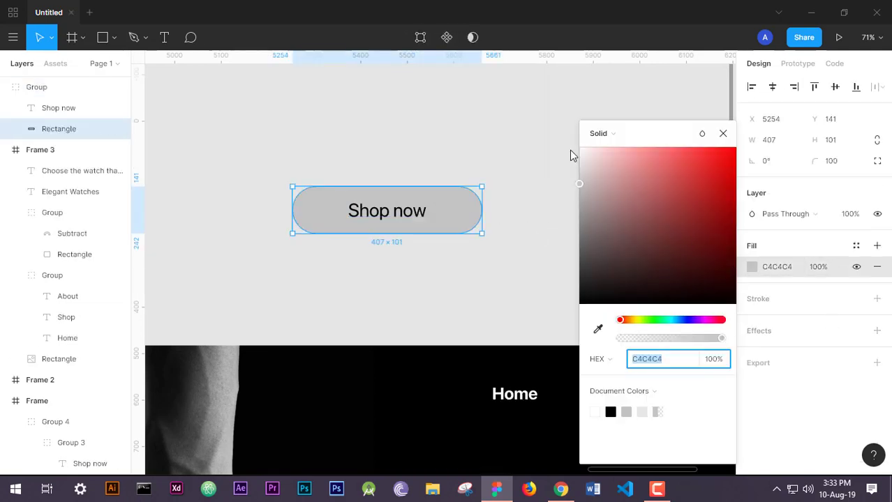
type("ffffff")
key("Return")
left_click(723, 133)
left_click(558, 181)
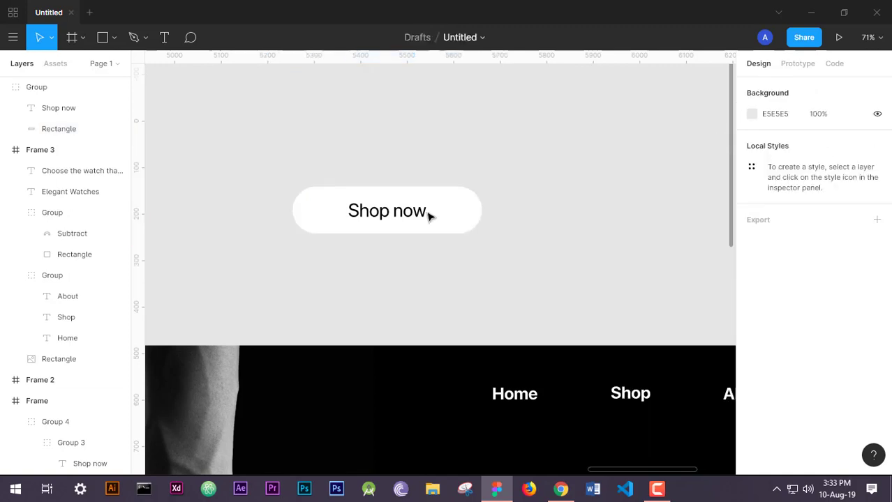
Make the Shop now text Bold
left_click(358, 207)
double_click(359, 208)
scroll(880, 338, "down", 1)
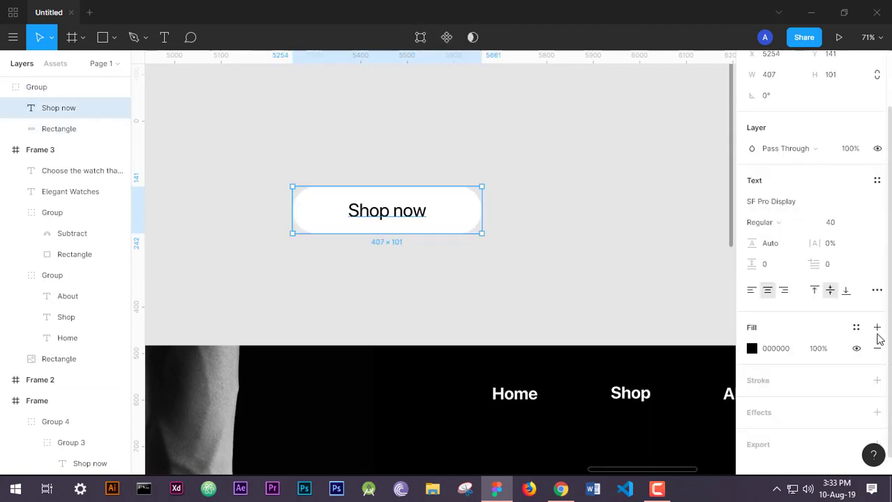
left_click(809, 223)
left_click(799, 237)
left_click(623, 253)
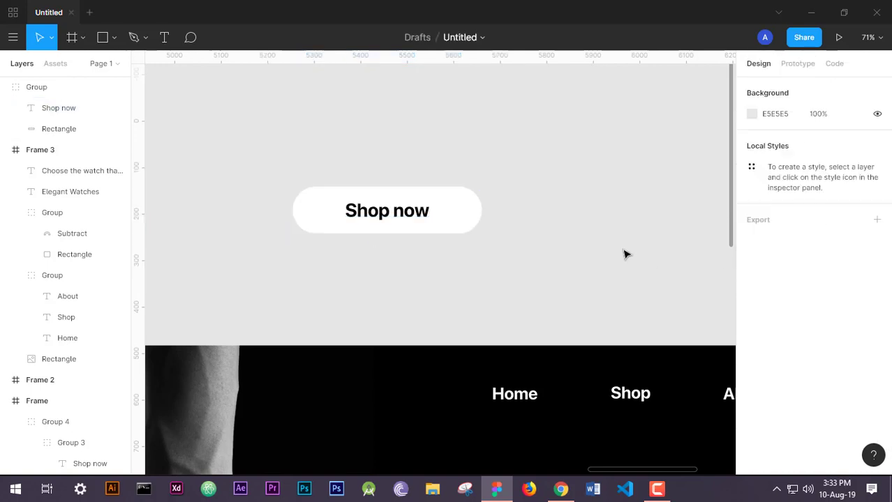
Move the button group into Frame 3 below the tagline
scroll(466, 223, "down", 5)
left_click(438, 219)
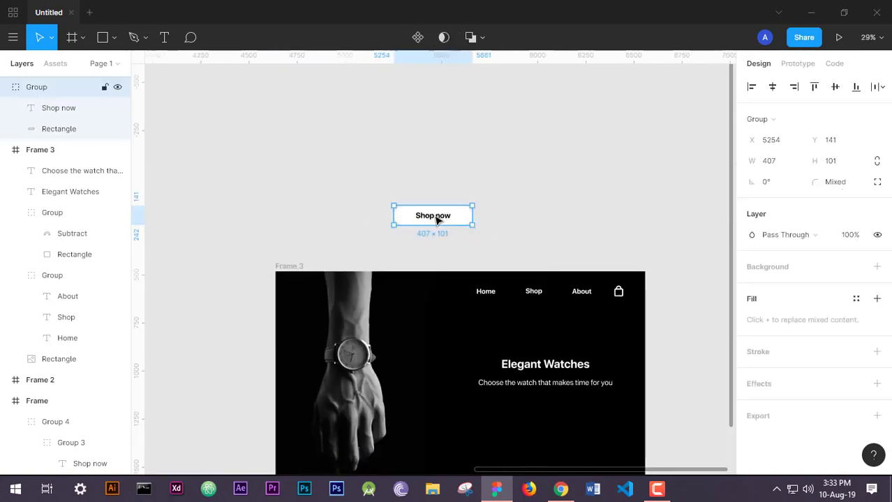
left_click_drag(439, 219, 561, 321)
left_click_drag(576, 364, 558, 427)
left_click_drag(676, 412, 527, 296)
scroll(526, 296, "up", 3)
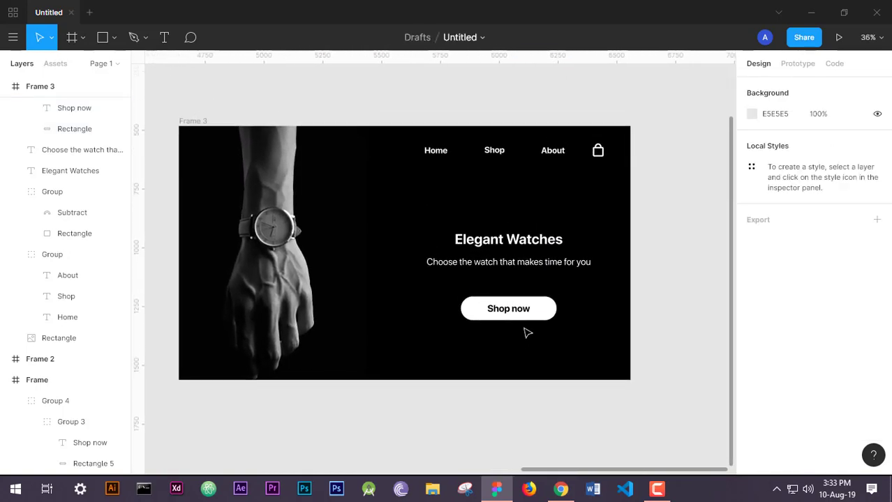
Set the Shop now button group to 400 wide by 96 high
left_click(527, 317)
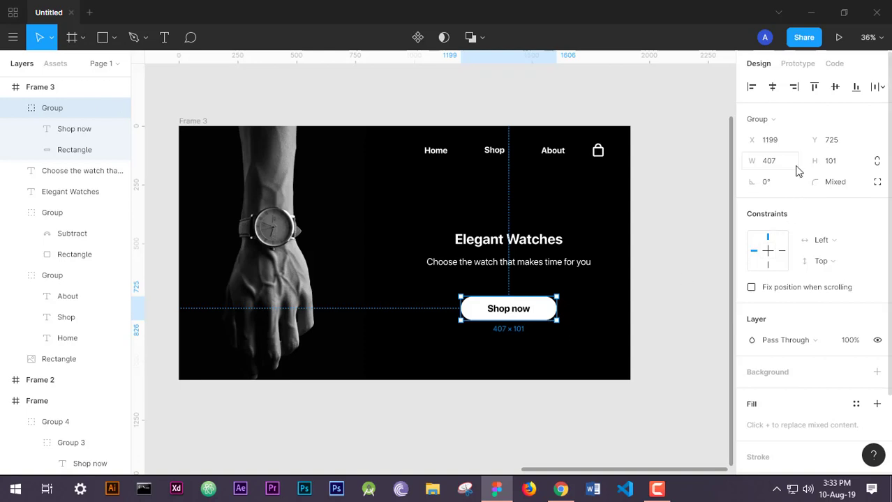
left_click(844, 171)
key("Return")
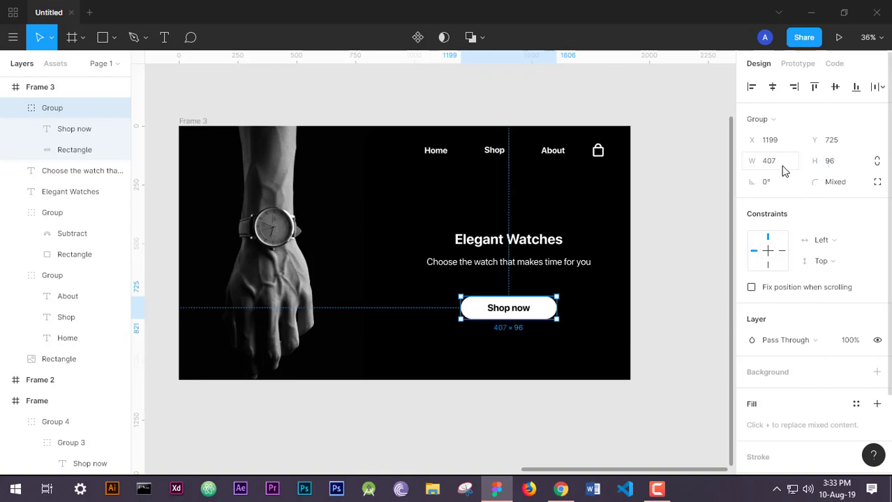
left_click(783, 168)
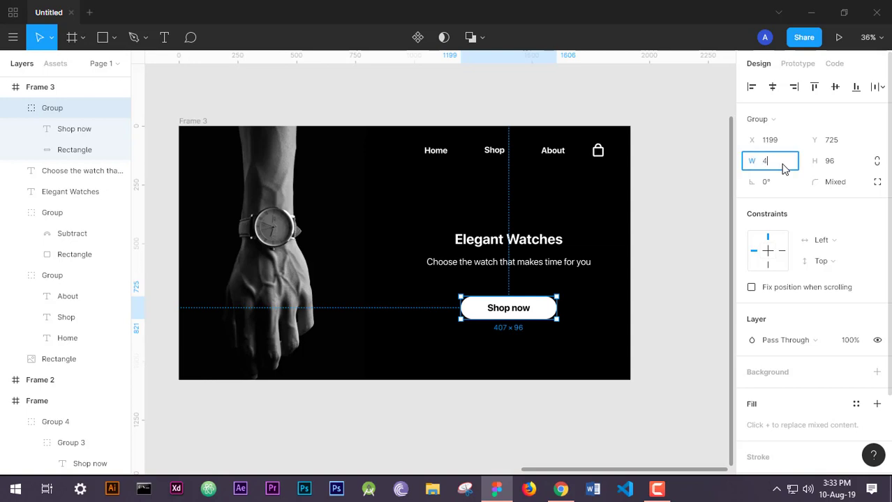
key("Return")
scroll(460, 335, "up", 5)
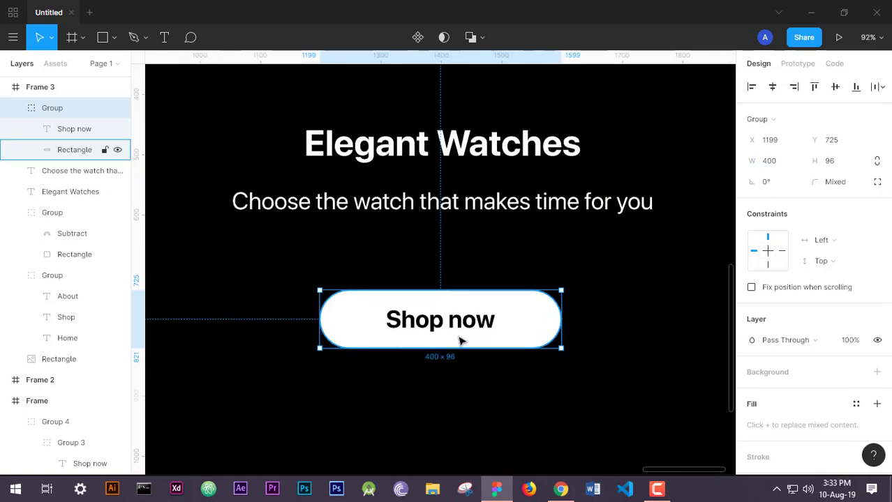
left_click(613, 318)
Resize the button to 313 × 82 and centre it under the heading
left_click(450, 325)
left_click_drag(453, 327, 455, 346)
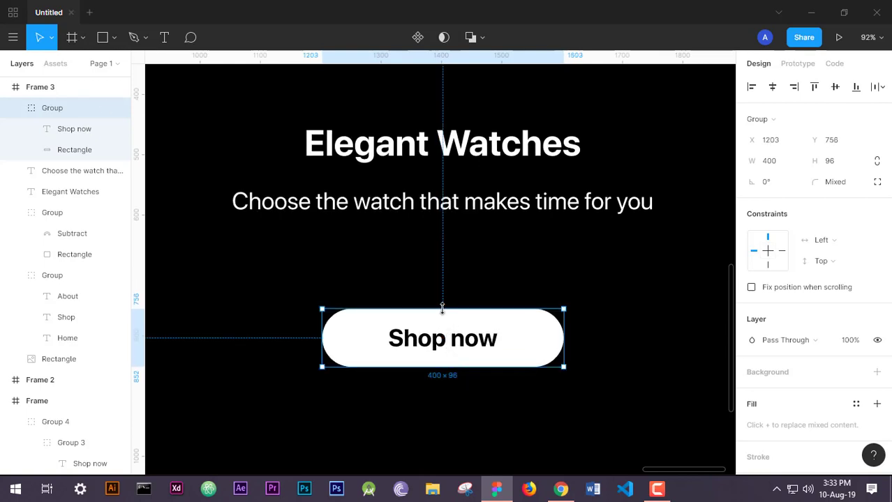
left_click_drag(442, 309, 455, 321)
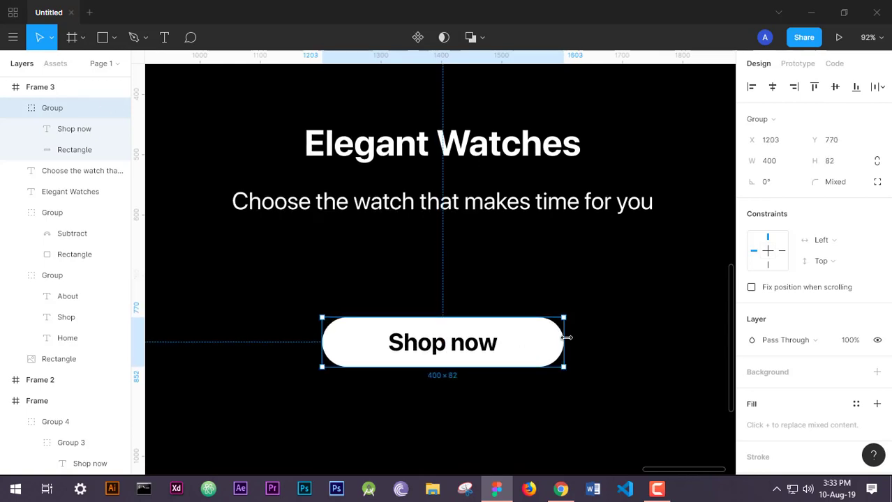
left_click_drag(566, 338, 512, 341)
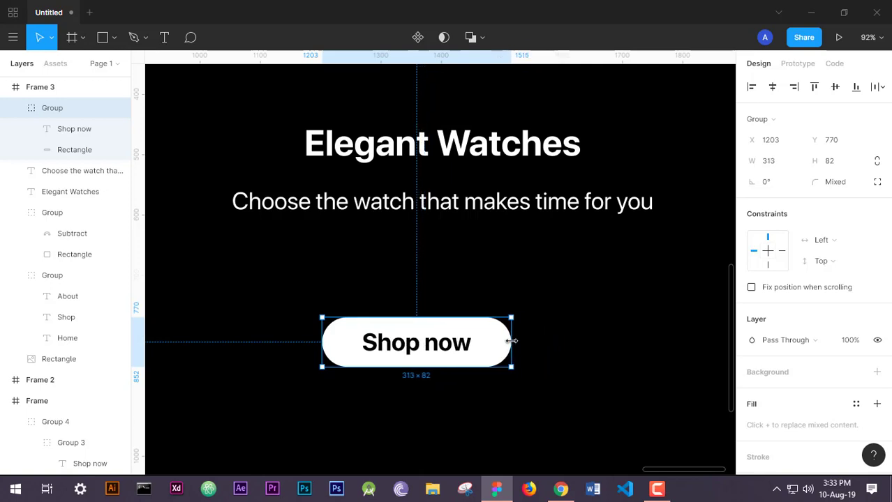
left_click_drag(431, 351, 457, 353)
left_click(622, 328)
Recentre the Shop now text within the button
scroll(623, 328, "down", 3)
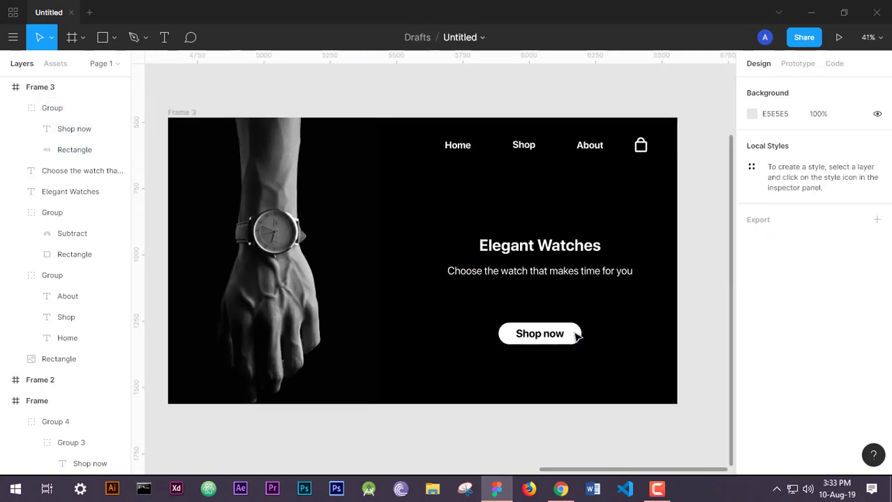
left_click(541, 329)
double_click(539, 325)
left_click_drag(540, 324, 555, 335)
left_click(550, 338)
Group the Elegant Watches heading and tagline as Group 2 and shift it slightly down
left_click(555, 343)
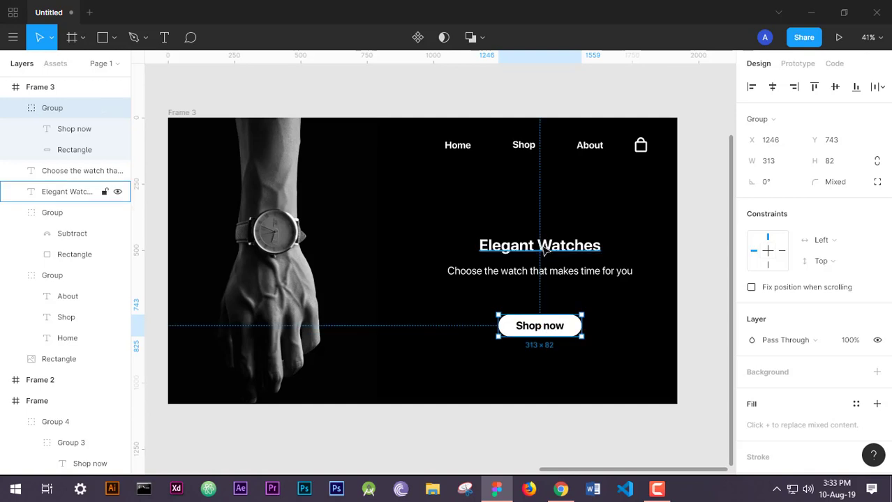
left_click(544, 247)
left_click(592, 278)
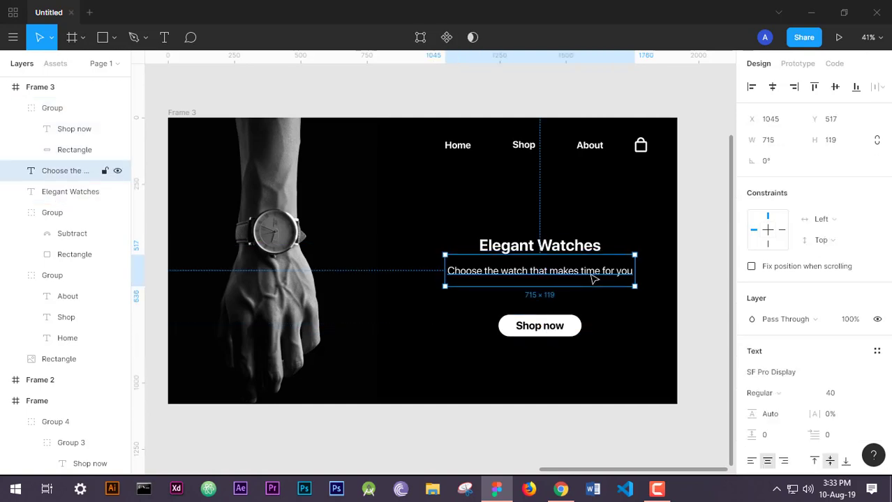
left_click(560, 252, "shift")
right_click(555, 252)
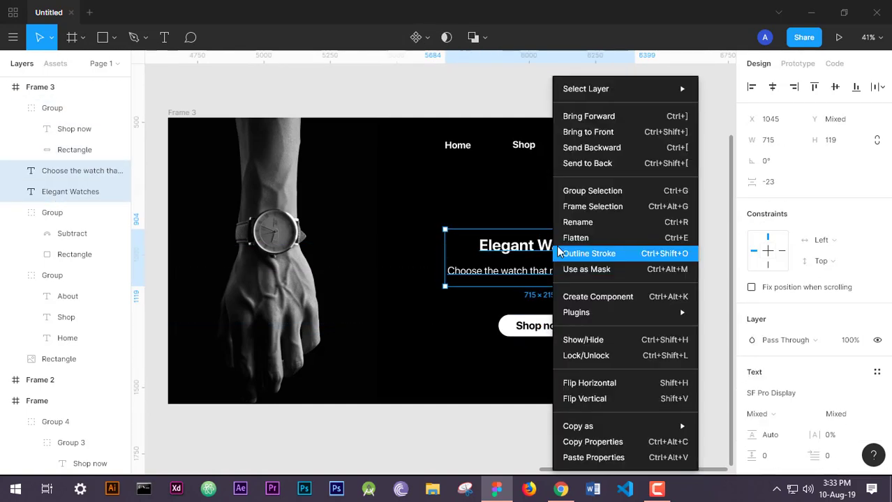
left_click(565, 189)
left_click_drag(539, 249, 542, 261)
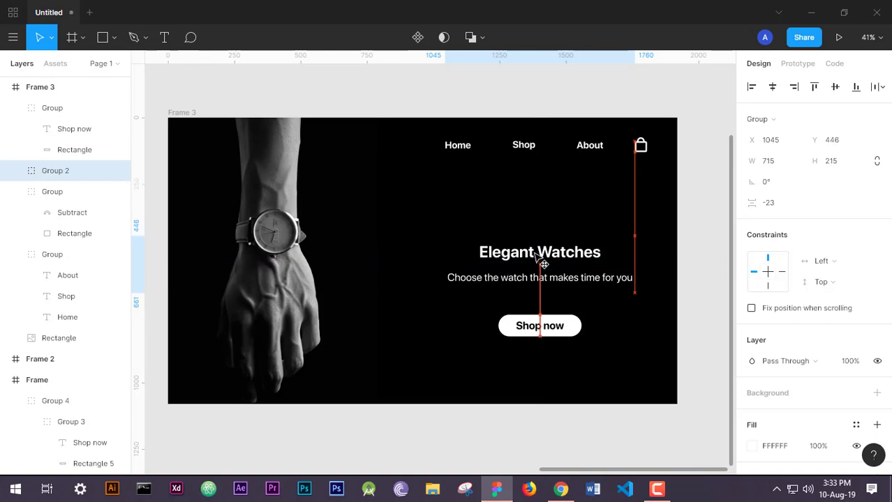
Raise the Shop now button to Y 691 beneath the text group
left_click(679, 247)
left_click(582, 320)
left_click_drag(581, 320, 557, 320)
left_click(685, 261)
scroll(695, 303, "down", 4)
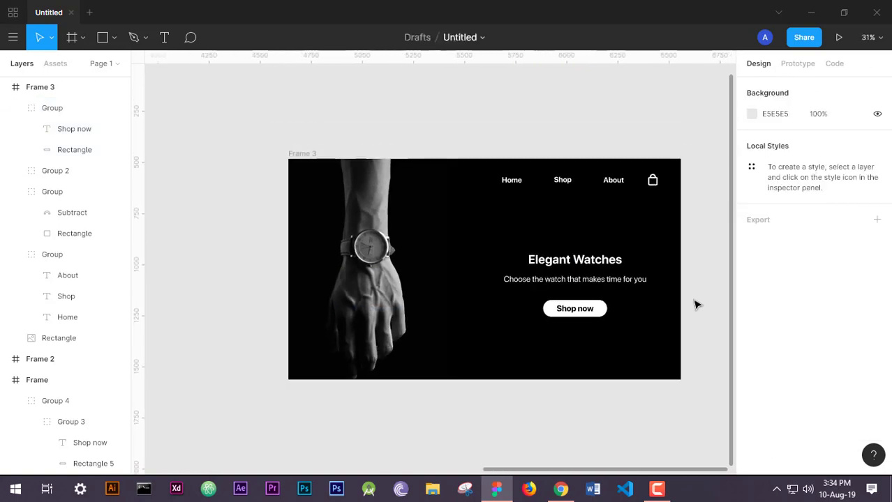
left_click_drag(677, 337, 515, 334)
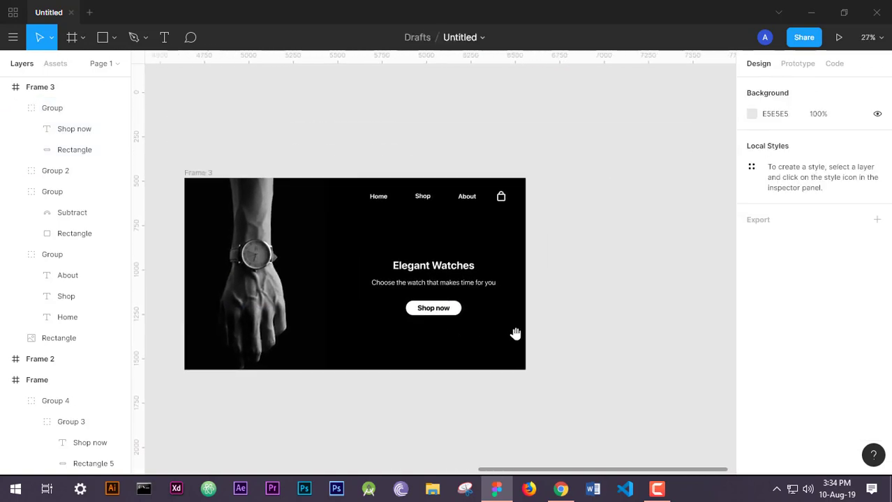
left_click_drag(565, 351, 531, 269)
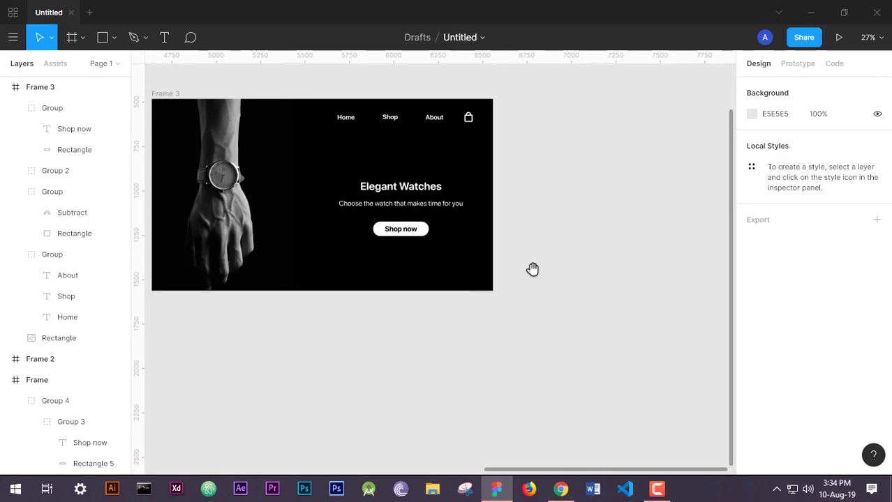
left_click(76, 44)
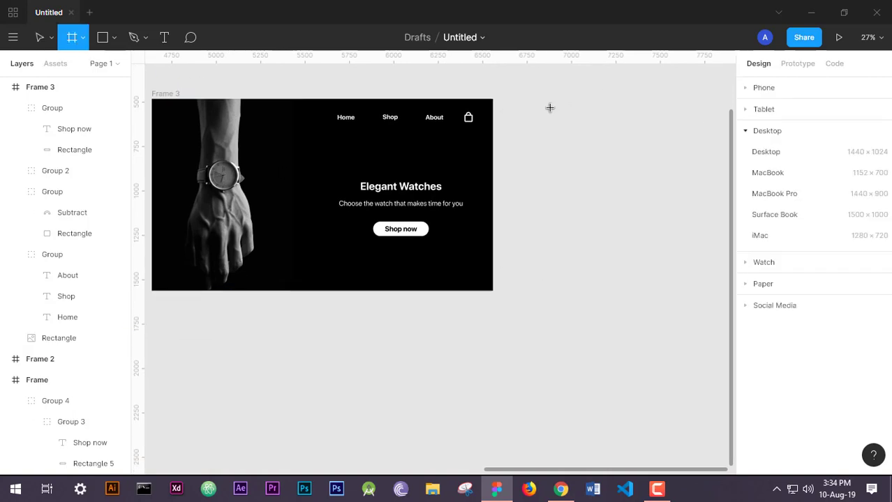
Draw a new frame to the right of the landing page and size it 1080 × 1920
left_click_drag(550, 106, 668, 297)
left_click(792, 164)
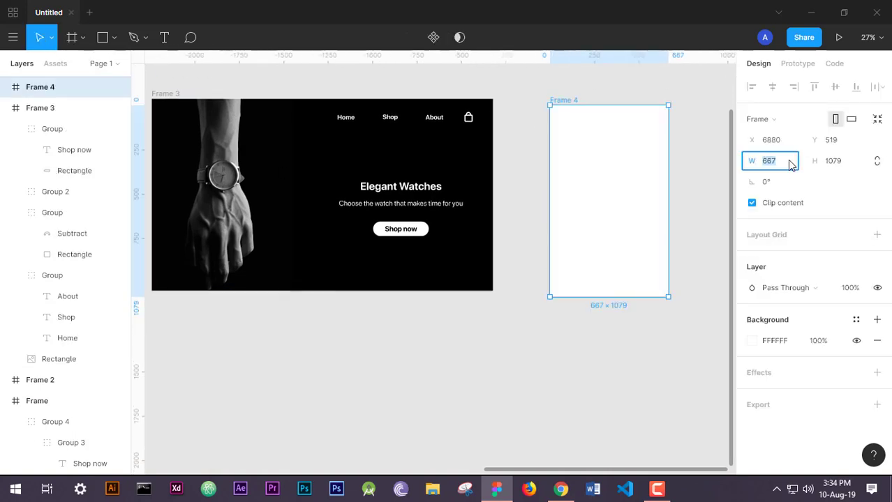
key("Return")
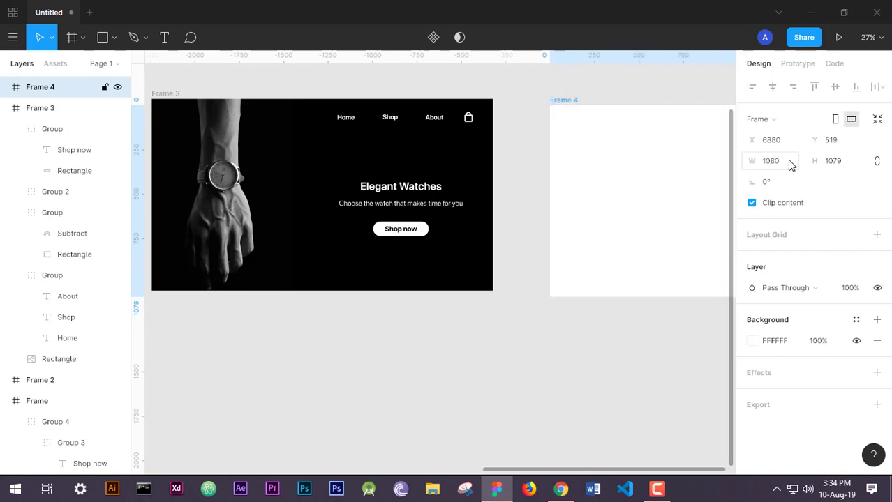
left_click(838, 168)
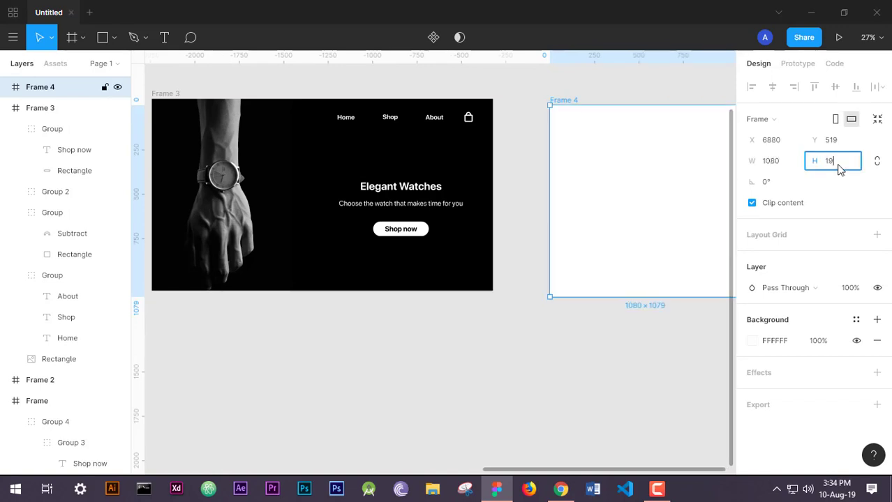
key("Return")
Align Frame 4 with Frame 3's top edge and centre the view on it
left_click_drag(644, 275, 566, 286)
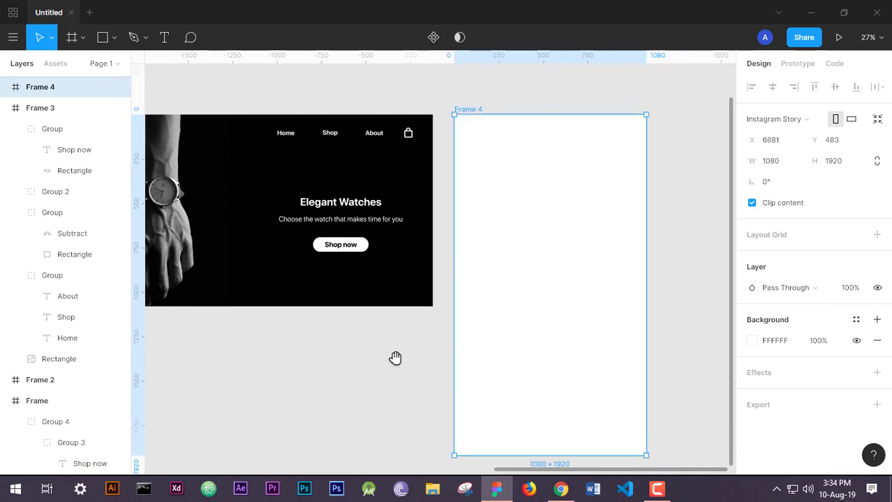
left_click_drag(397, 358, 464, 374)
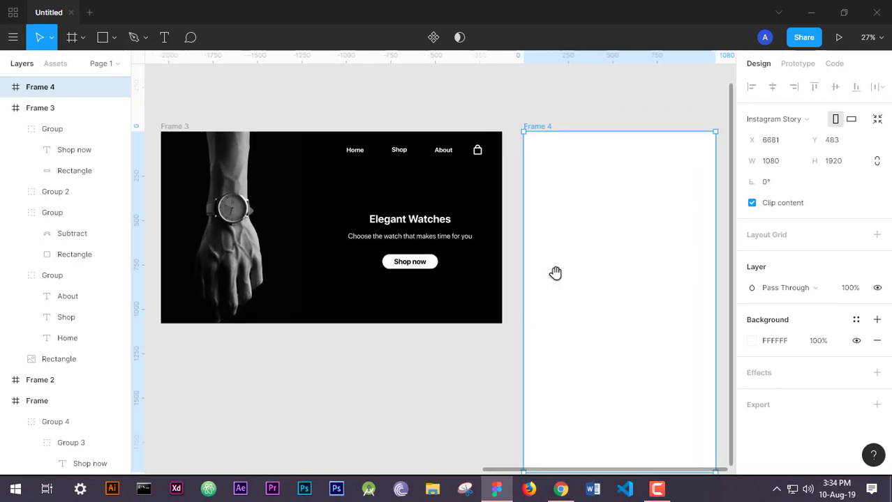
left_click_drag(556, 272, 467, 341)
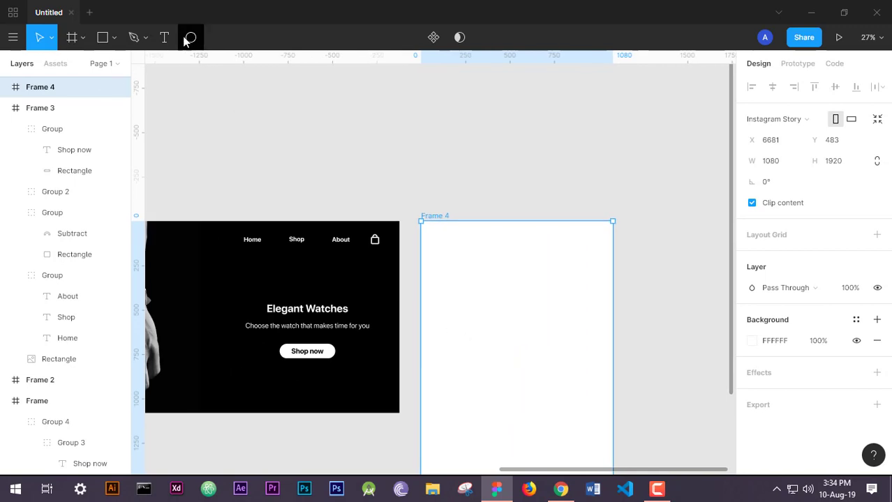
scroll(442, 263, "up", 3)
left_click_drag(515, 231, 307, 274)
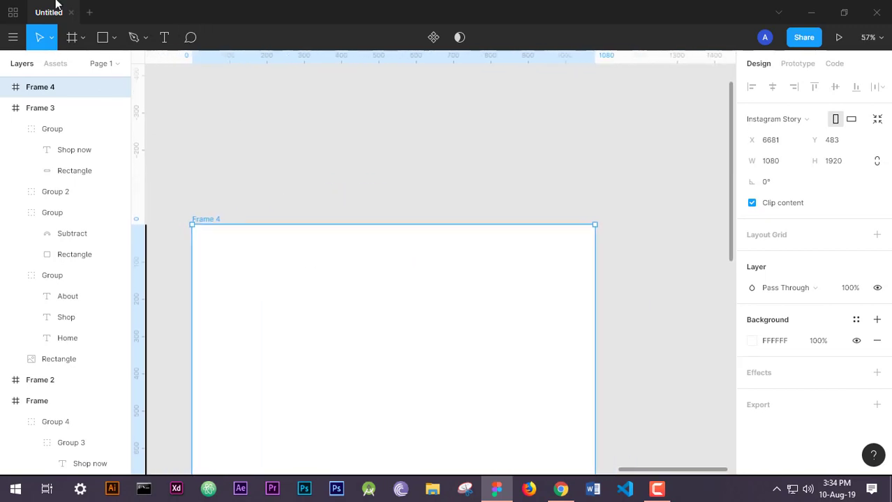
Draw a small 60-wide rectangle above Frame 4
left_click(112, 39)
left_click(125, 68)
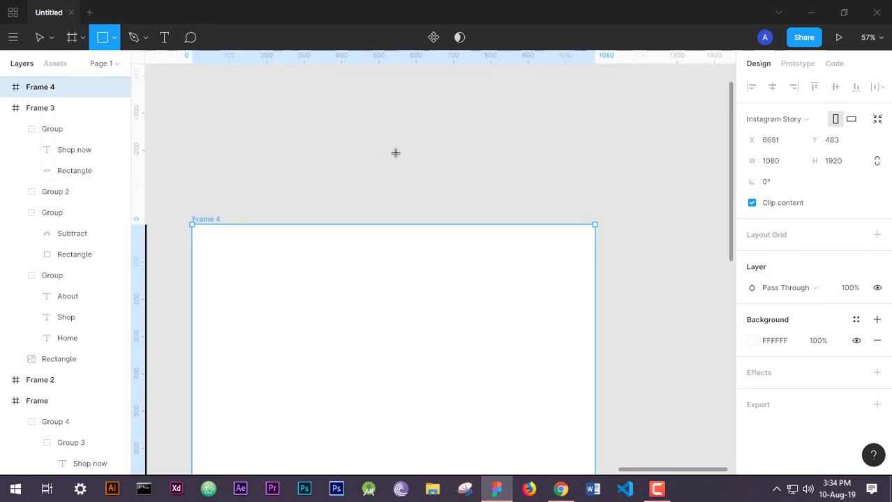
left_click_drag(394, 148, 430, 158)
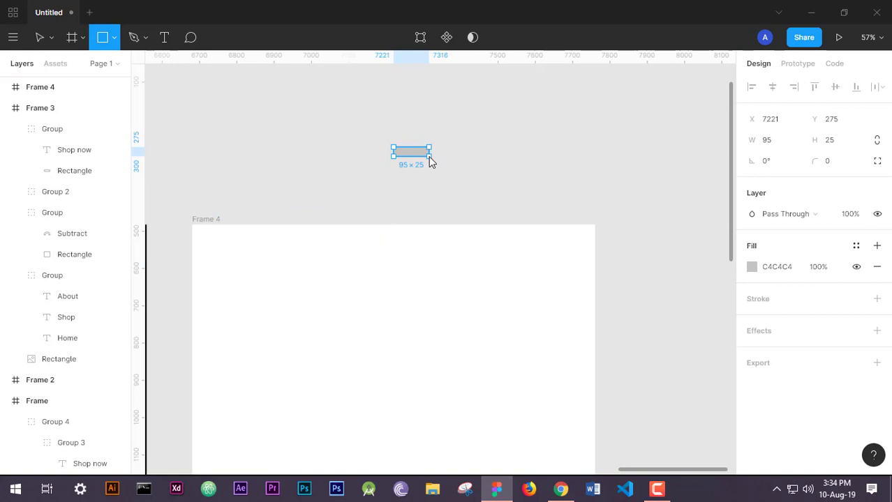
left_click(843, 147)
key("Return")
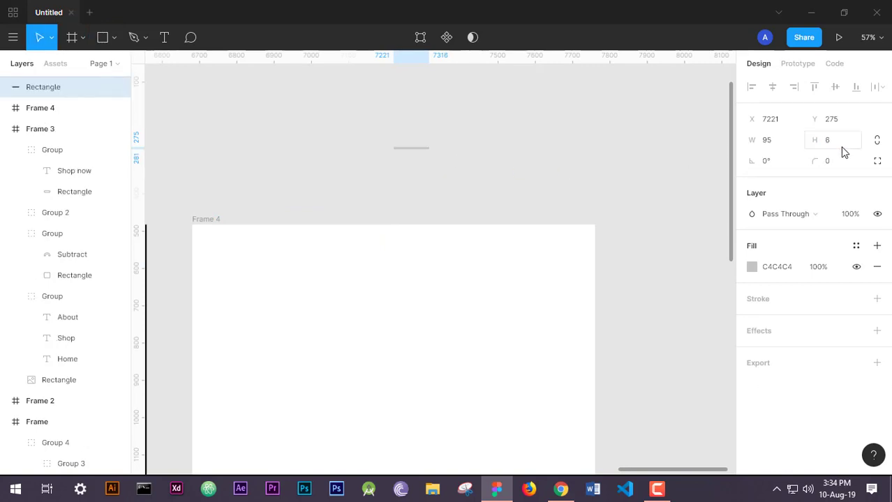
left_click(790, 147)
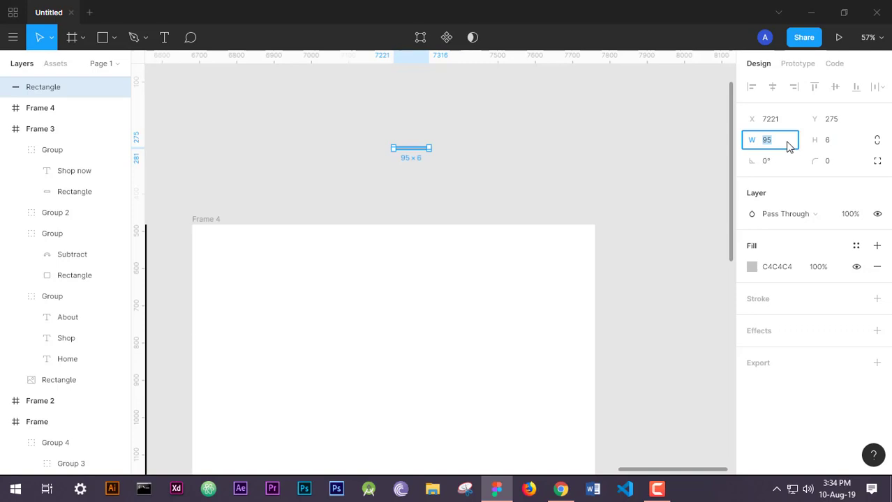
key("Return")
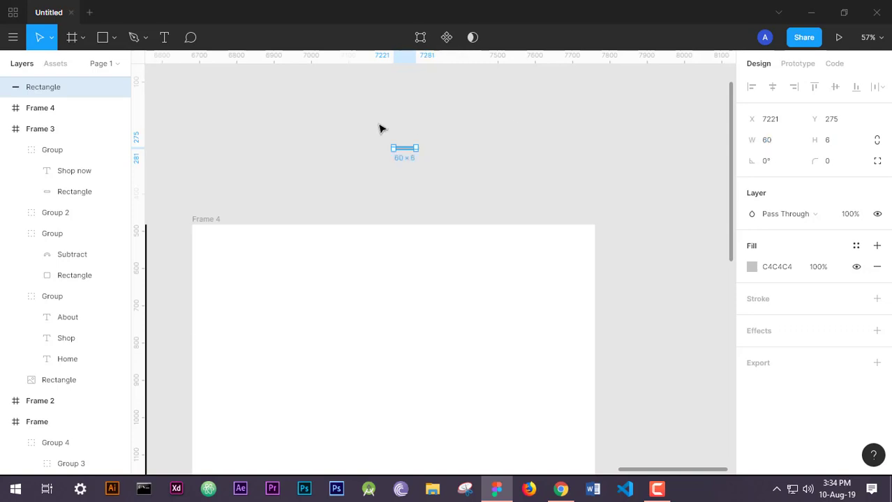
Make the bar 10 high with a corner radius of 10
scroll(431, 158, "up", 5)
left_click_drag(374, 141, 374, 144)
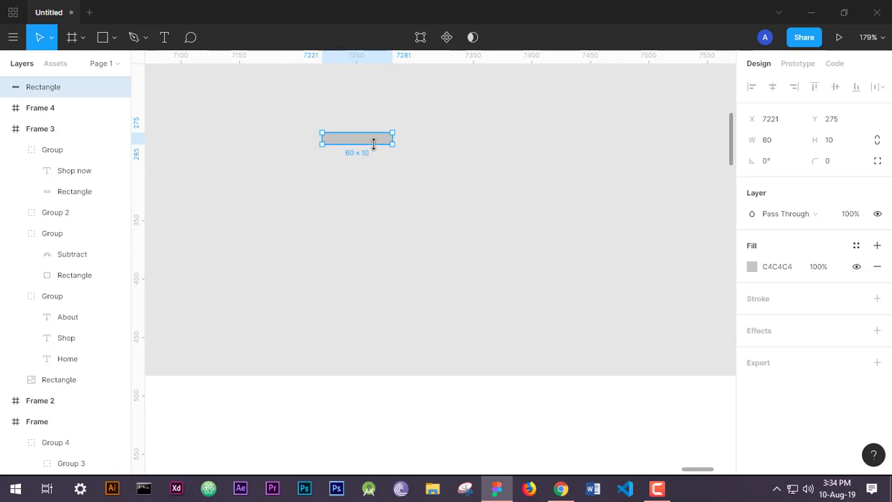
left_click(837, 144)
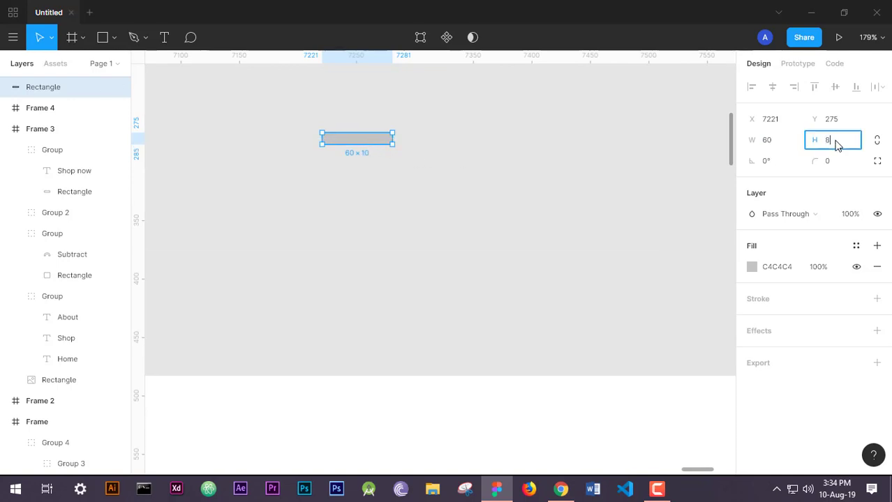
key("Return")
left_click(839, 161)
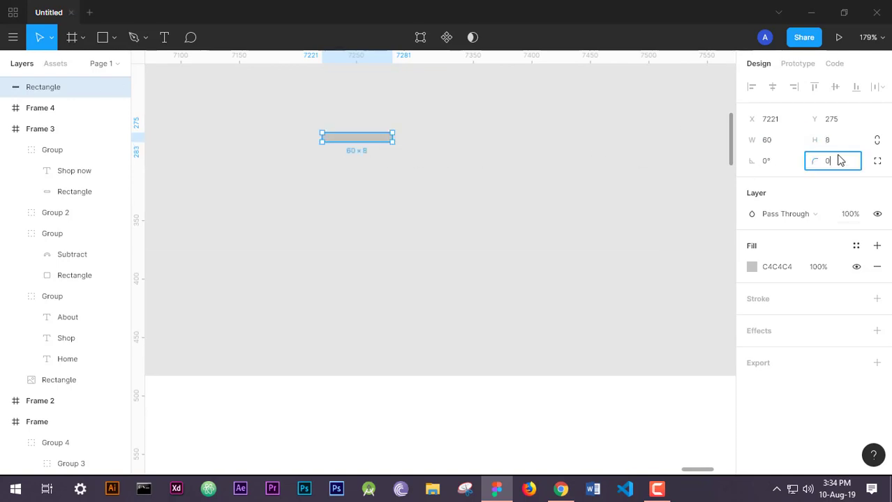
type("10")
key("Return")
scroll(372, 170, "up", 1)
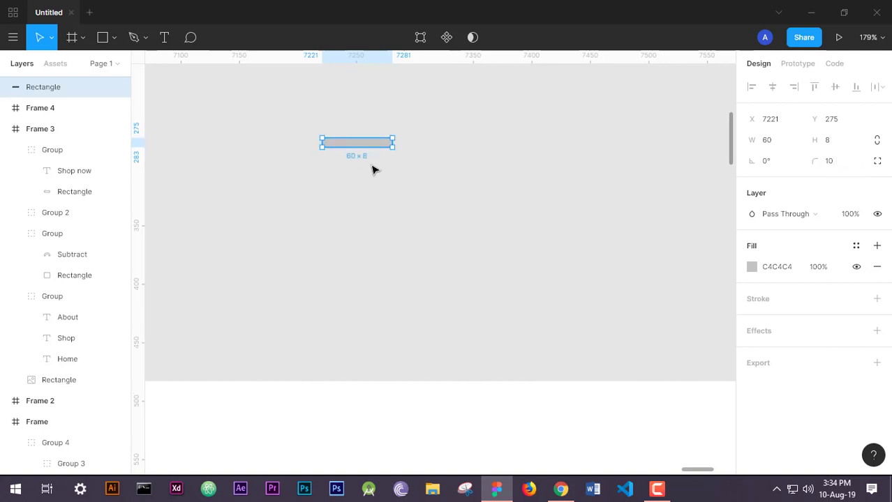
scroll(372, 169, "up", 1)
left_click(840, 140)
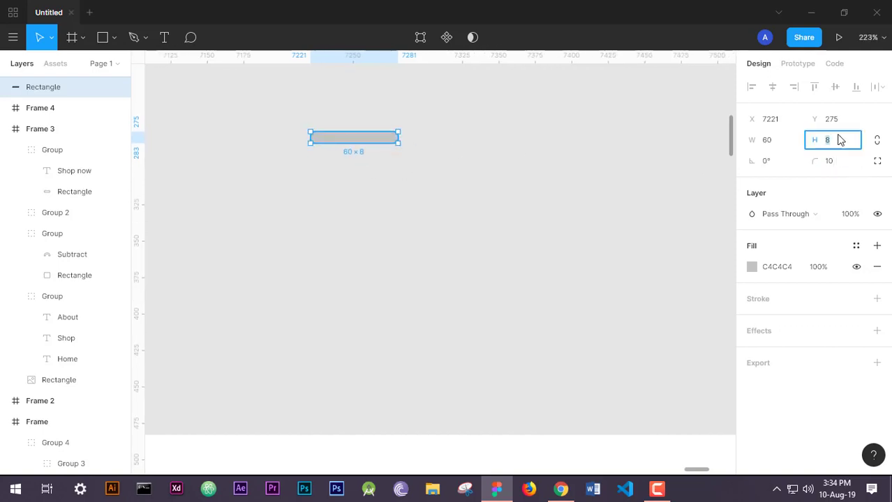
key("Return")
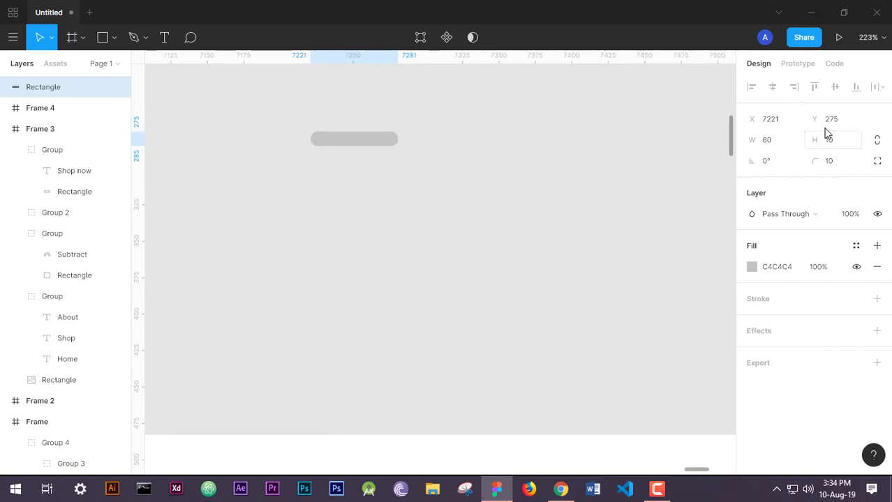
Duplicate the bar into three bars stacked 6 px apart and fill them white
left_click_drag(370, 143, 375, 185)
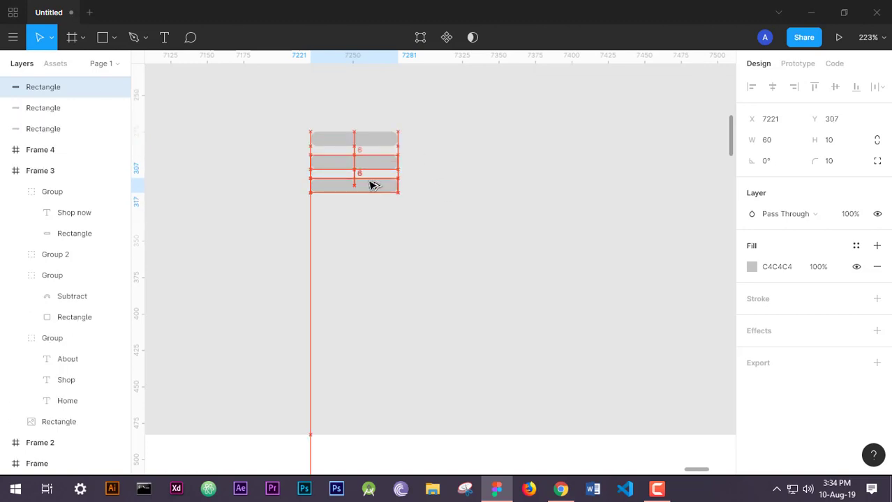
left_click(369, 170, "shift")
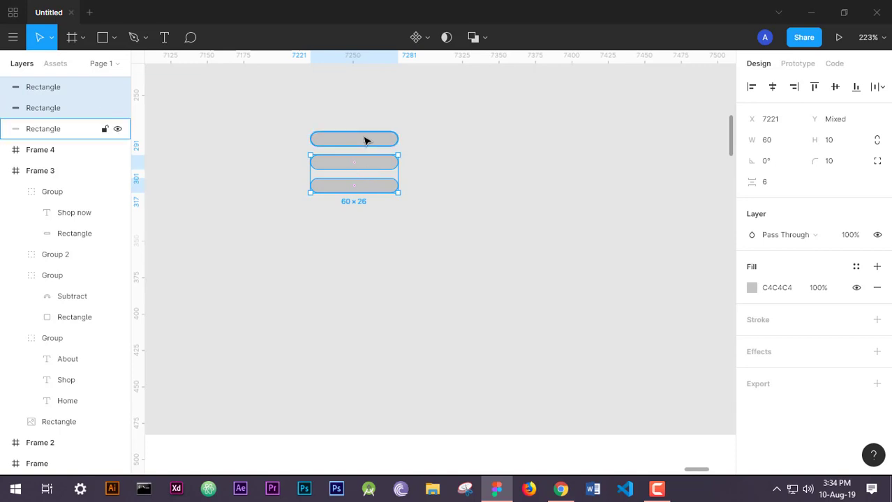
left_click(364, 141, "shift")
left_click(752, 288)
left_click_drag(679, 255, 535, 127)
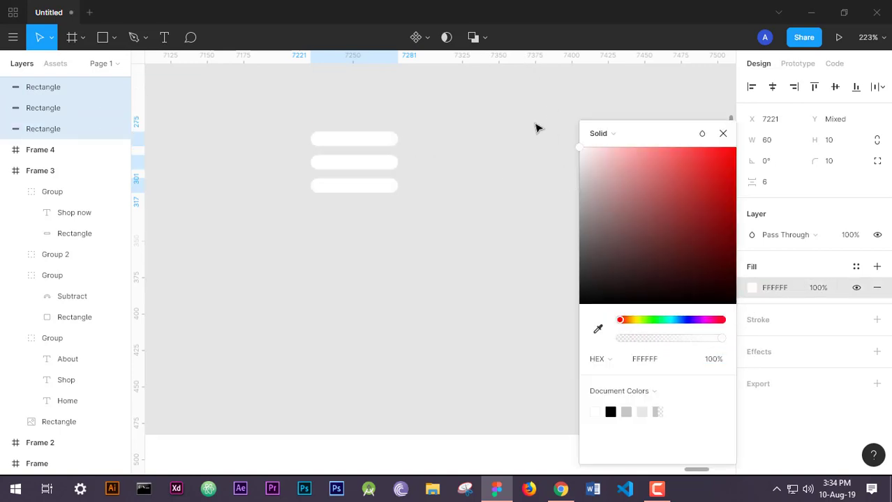
left_click(723, 134)
left_click(483, 251)
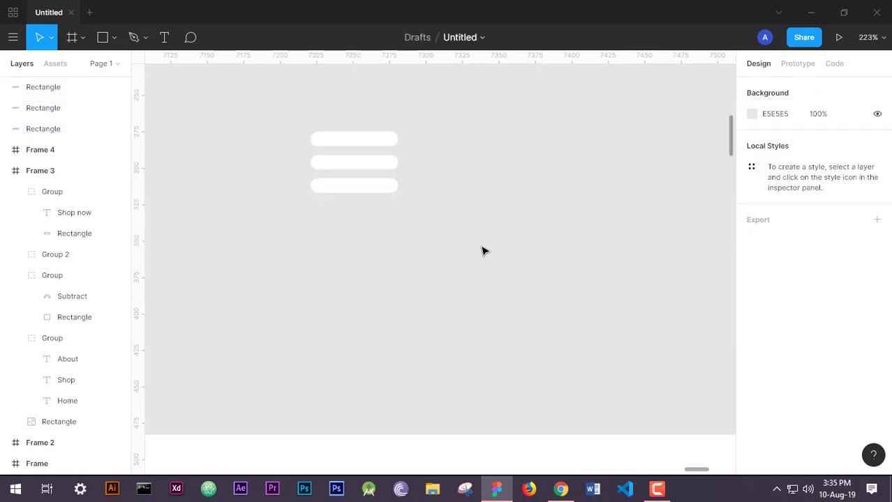
Set Frame 4's background fill to black (000000)
scroll(526, 271, "down", 10)
left_click(534, 327)
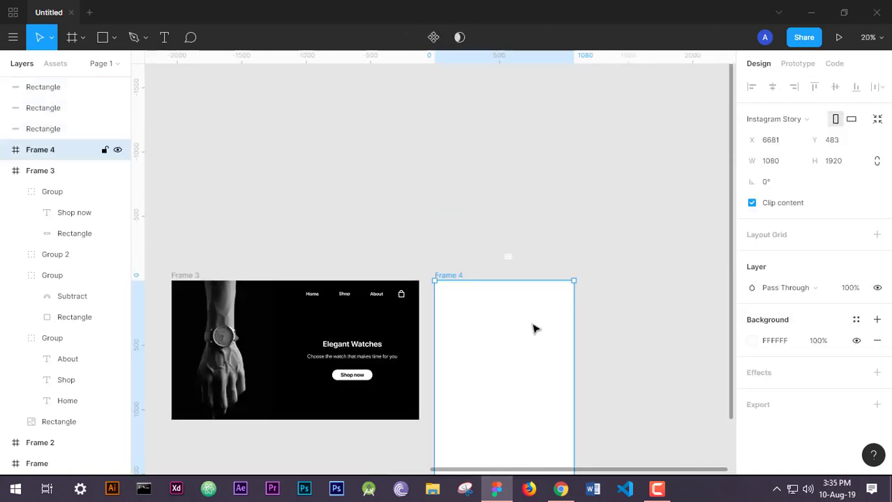
left_click(752, 340)
left_click_drag(688, 285, 747, 358)
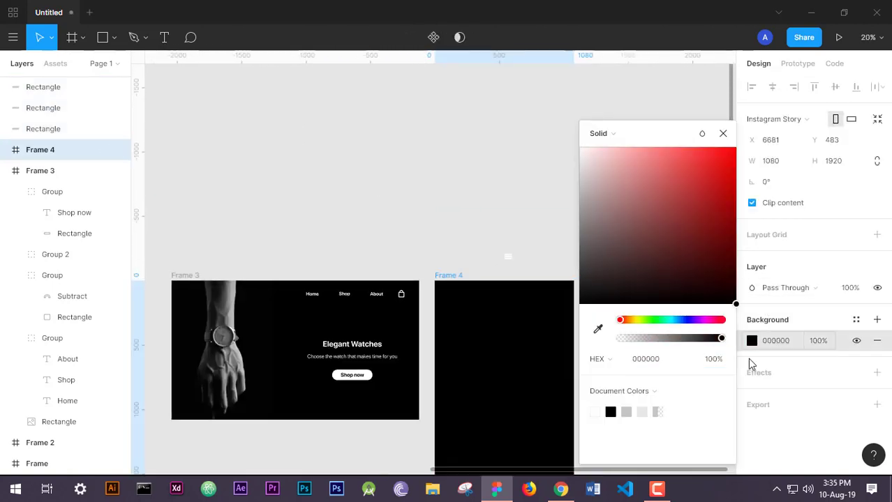
left_click(722, 133)
Group the three small white bars and move the group into Frame 4's top-right corner
scroll(548, 264, "up", 4)
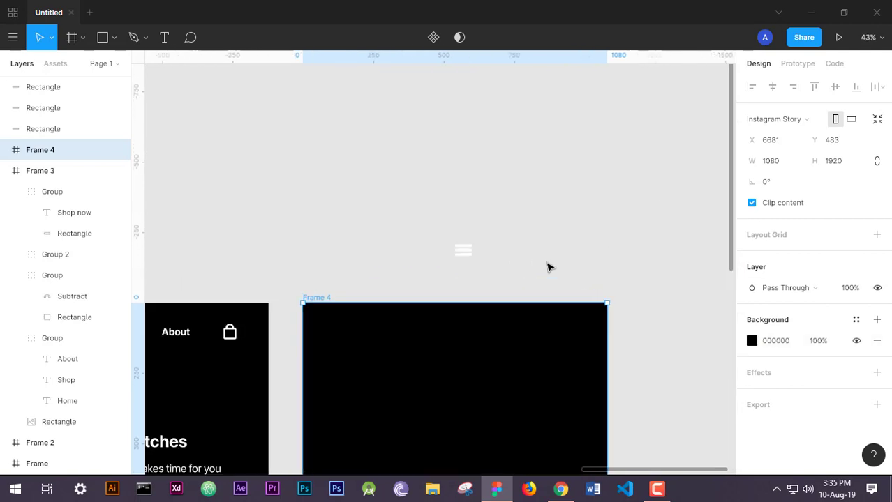
left_click_drag(548, 265, 506, 171)
left_click(434, 184)
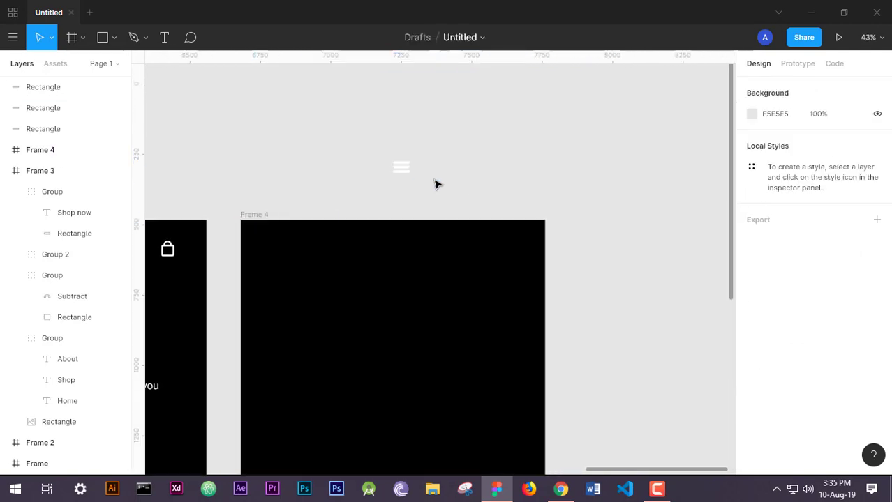
left_click_drag(434, 184, 386, 153)
right_click(401, 177)
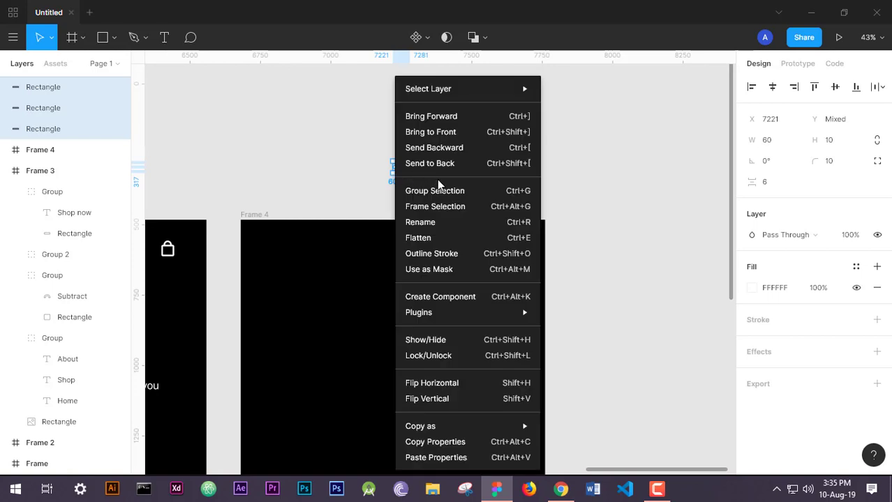
left_click(438, 189)
left_click_drag(407, 173, 498, 257)
left_click(628, 269)
scroll(628, 271, "down", 4)
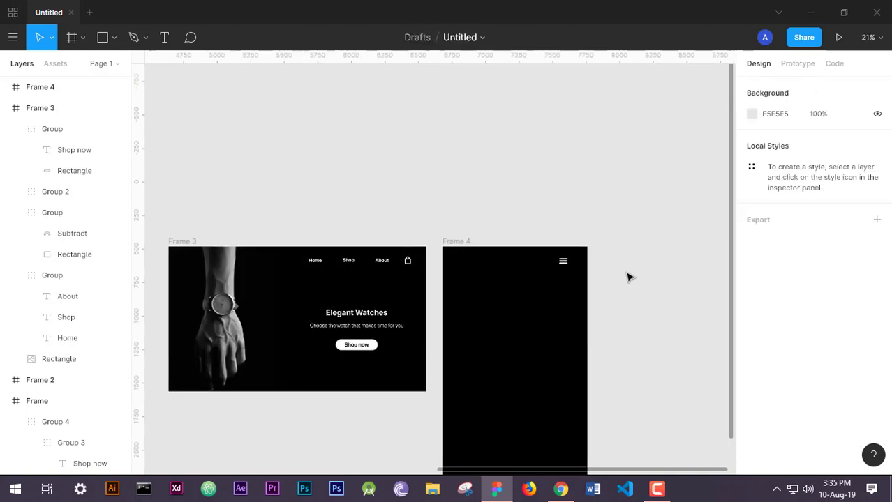
Nudge the hamburger icon slightly right and inspect its individual bars
left_click_drag(627, 271, 585, 194)
scroll(546, 182, "up", 8)
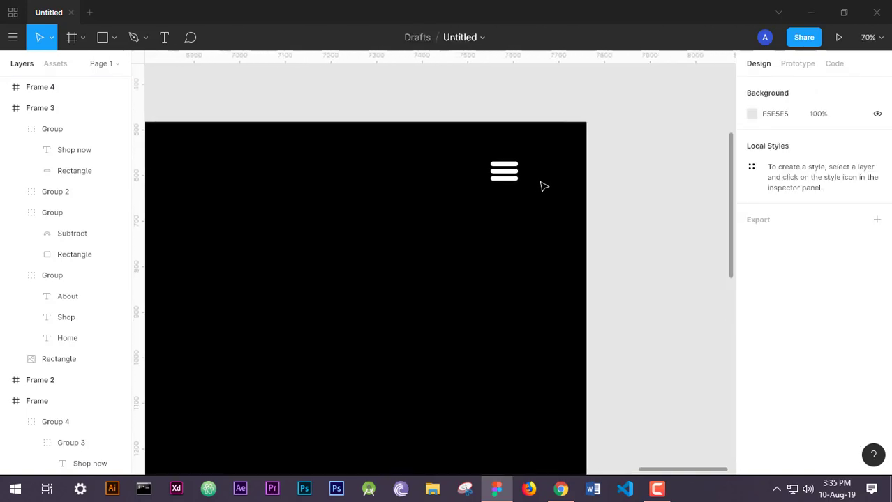
left_click(492, 175)
scroll(492, 175, "up", 5)
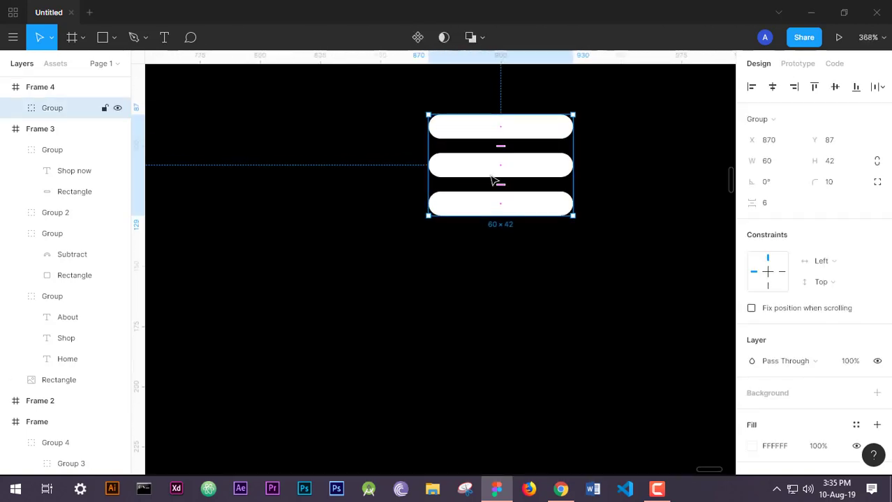
mouse_move(517, 178)
left_mouse_down()
mouse_move(531, 220)
mouse_move(527, 171)
mouse_move(528, 183)
left_mouse_up()
double_click(517, 212)
left_click(526, 213)
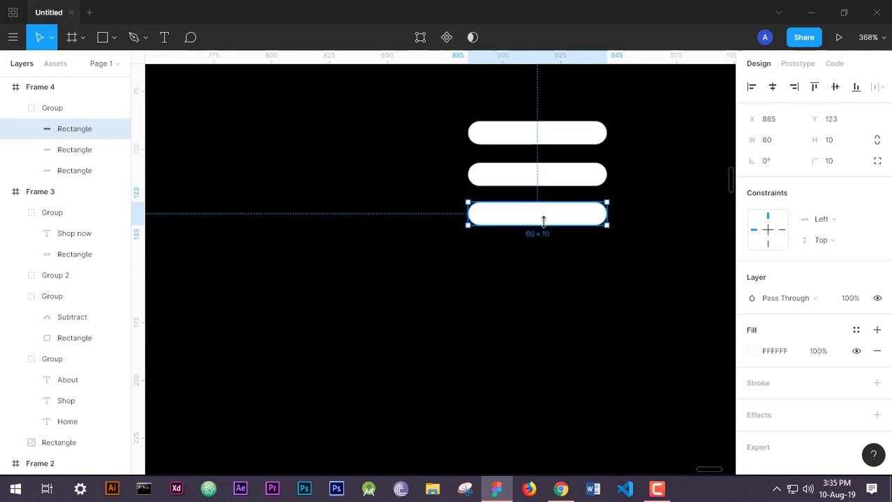
scroll(545, 222, "down", 5)
scroll(547, 227, "down", 5)
left_click(628, 255)
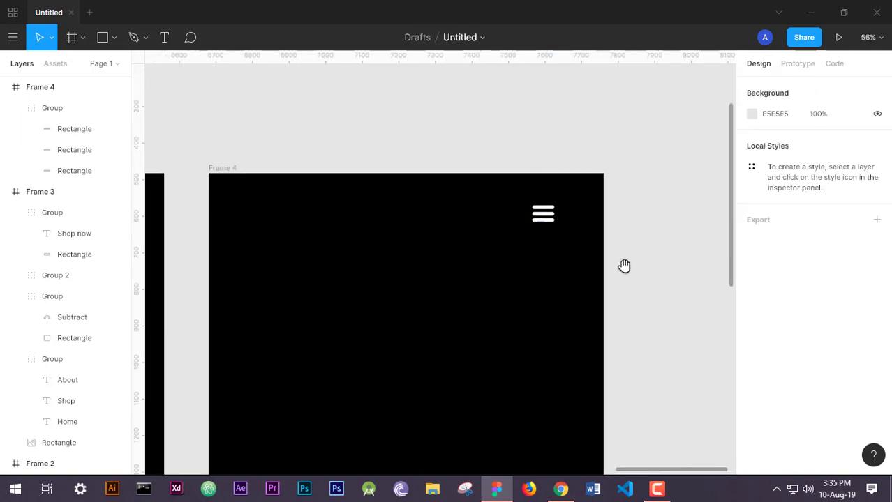
Copy the shopping-bag icon from Frame 3 into Frame 4's top-right beside the hamburger
left_click_drag(623, 264, 619, 205)
scroll(618, 209, "down", 3)
left_click(335, 158)
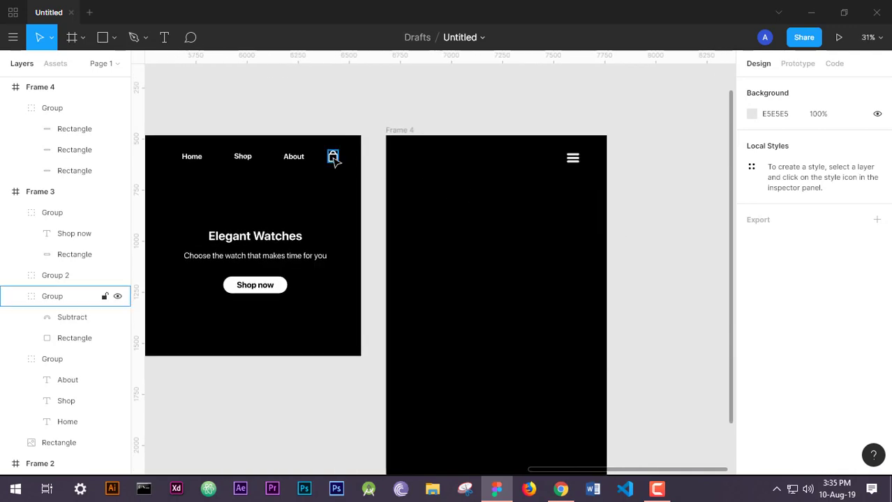
left_click_drag(375, 155, 595, 162)
scroll(625, 171, "up", 5)
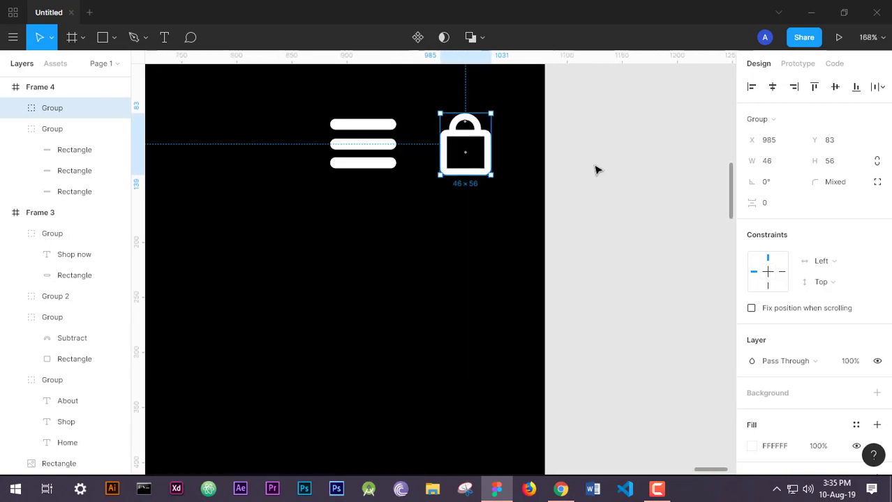
left_click(597, 170)
Nudge the hamburger icon left and down next to the bag icon
left_click_drag(568, 199, 646, 239)
scroll(646, 239, "down", 1)
left_click(456, 214)
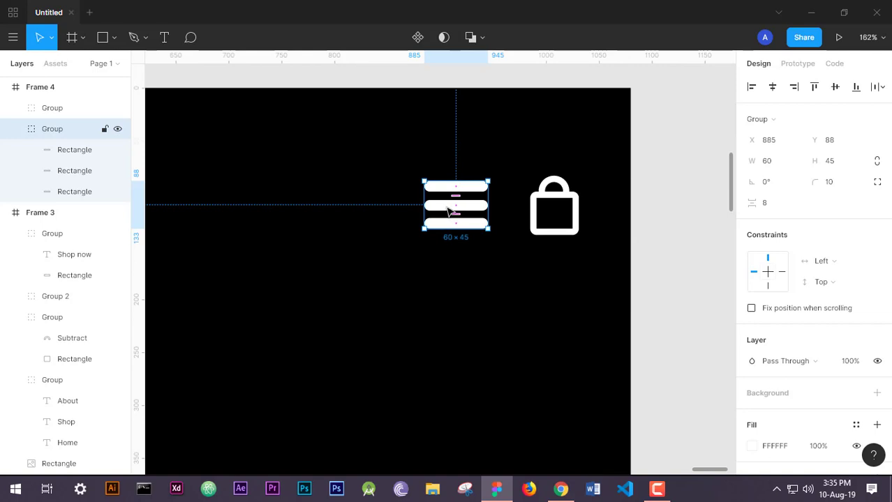
mouse_move(448, 208)
left_mouse_down()
mouse_move(445, 217)
mouse_move(454, 214)
left_mouse_up()
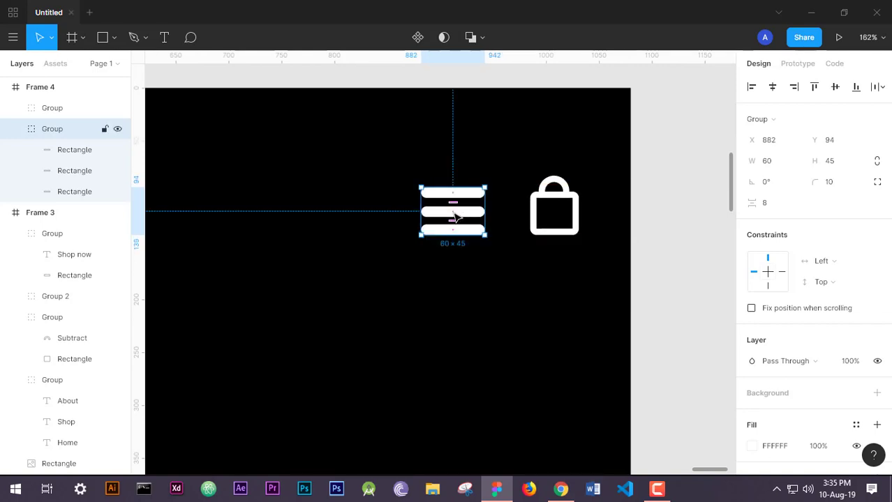
left_click(559, 208)
left_click(559, 220)
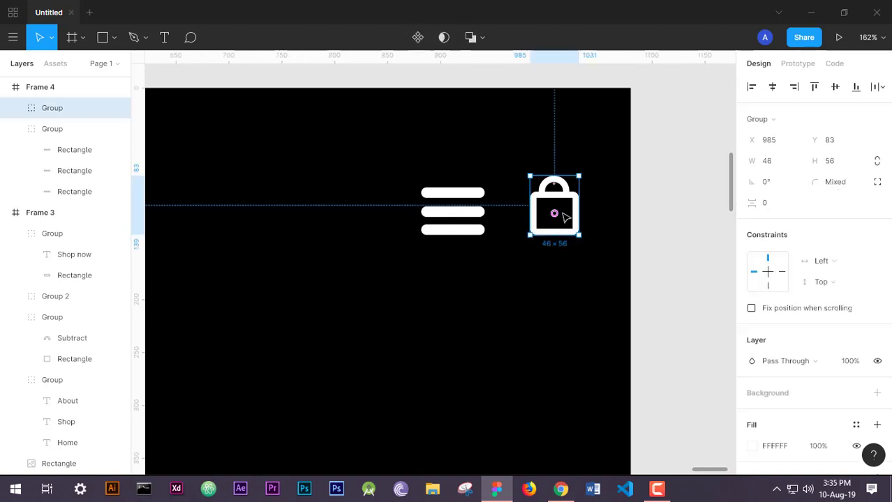
Resize the hamburger icon, setting its height to 50 after comparing it with the bag
left_click(453, 205)
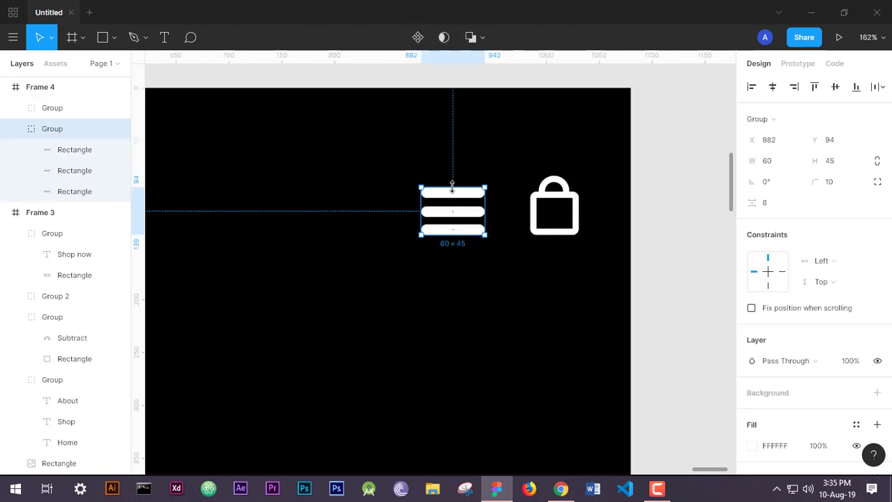
left_click_drag(452, 182, 452, 184)
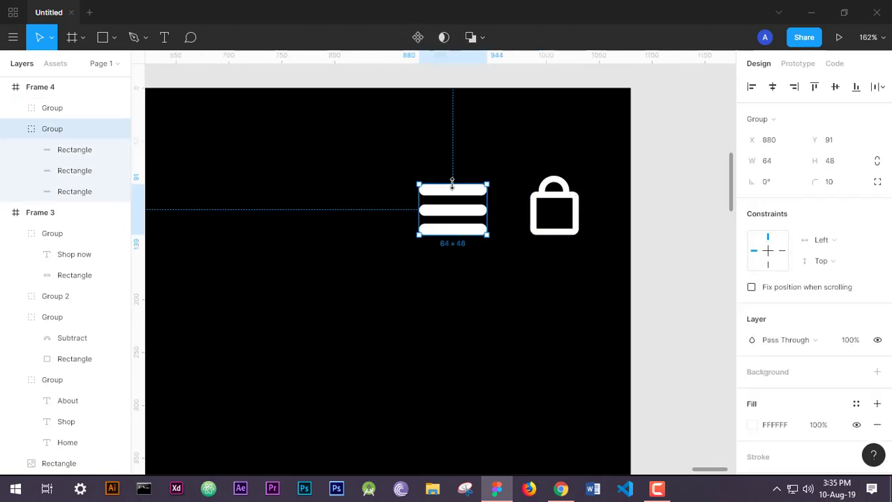
left_click(580, 216)
left_click(478, 217)
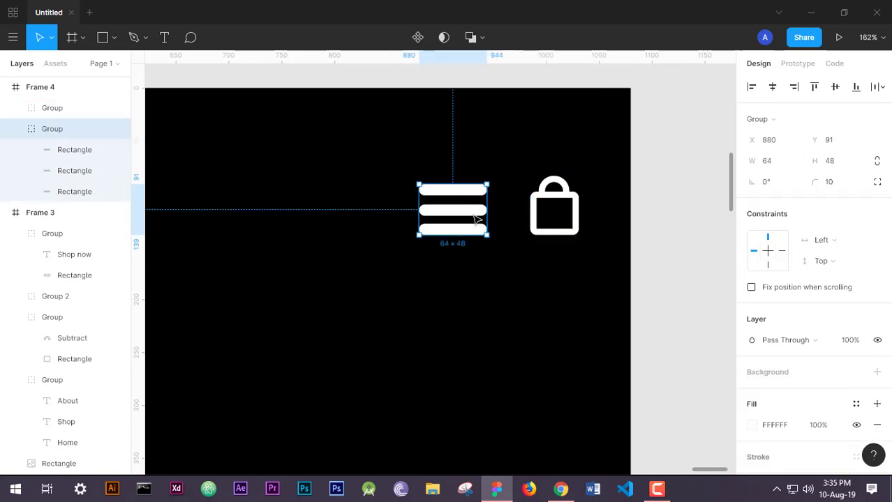
left_click(837, 166)
type("50")
key("Return")
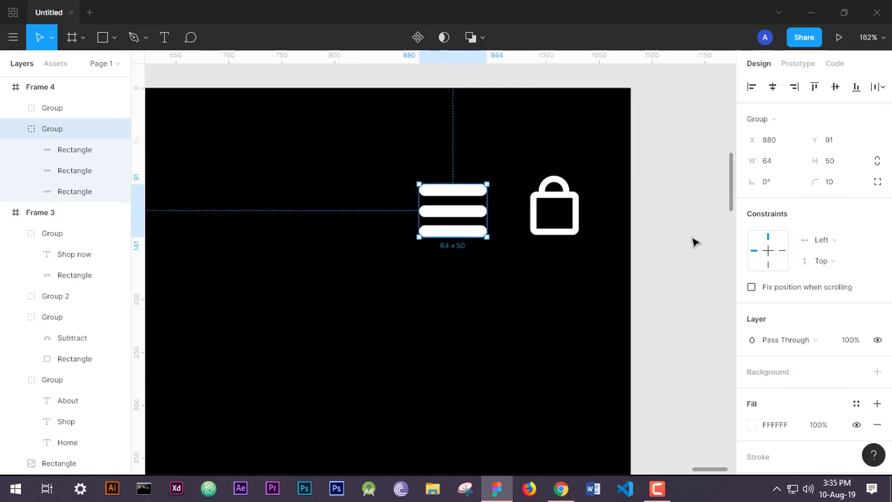
left_click(691, 240)
Shift the hamburger icon slightly right and set its size to 64×48
mouse_move(468, 221)
left_mouse_down()
mouse_move(464, 215)
mouse_move(469, 220)
left_mouse_up()
left_click(665, 214)
scroll(668, 224, "down", 10)
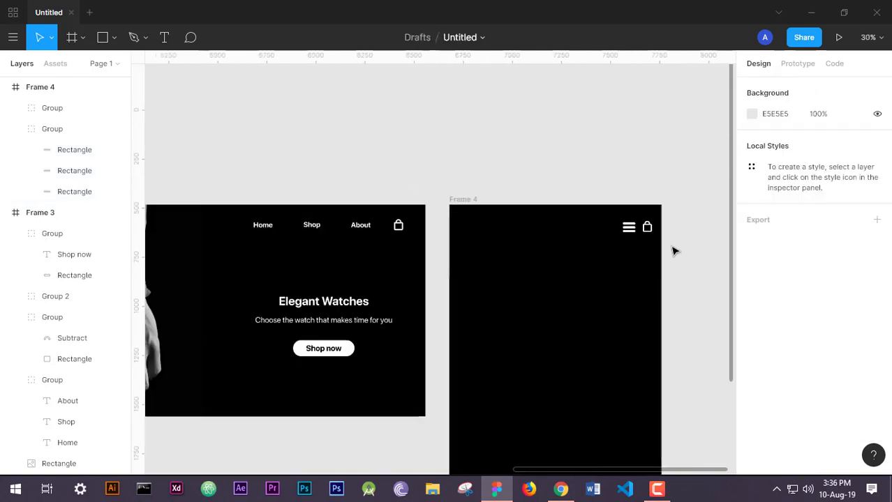
scroll(648, 224, "down", 3)
scroll(621, 197, "up", 2)
scroll(590, 161, "up", 8)
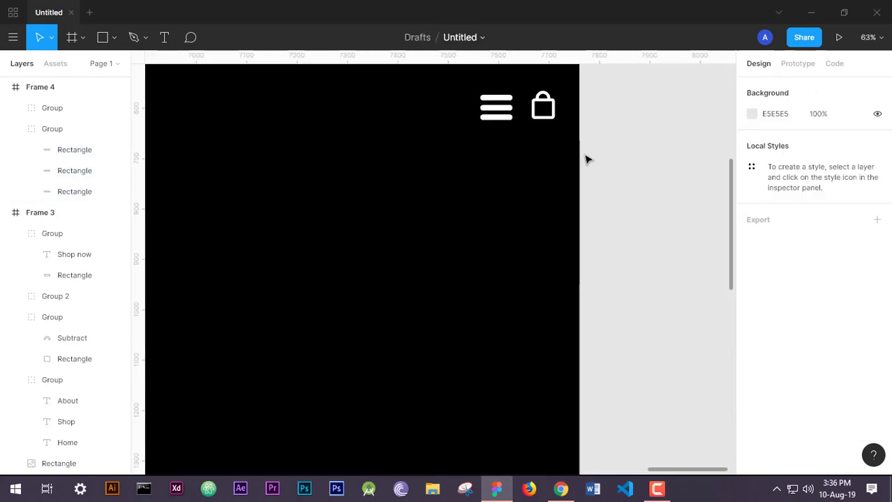
scroll(589, 209, "up", 3)
left_click(483, 229)
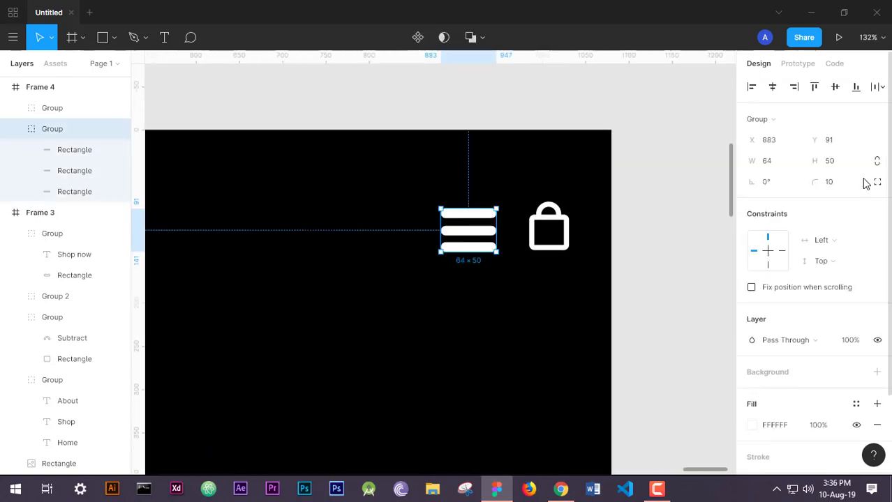
left_click(844, 165)
key("Return")
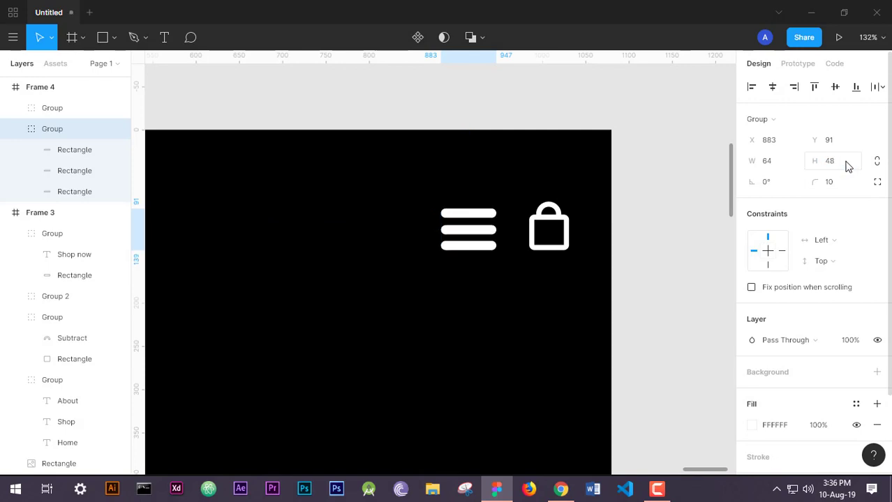
Nudge the shopping-bag icon slightly left toward the hamburger
scroll(550, 252, "up", 4)
left_click(548, 251)
left_click_drag(547, 250, 542, 255)
left_click(375, 213)
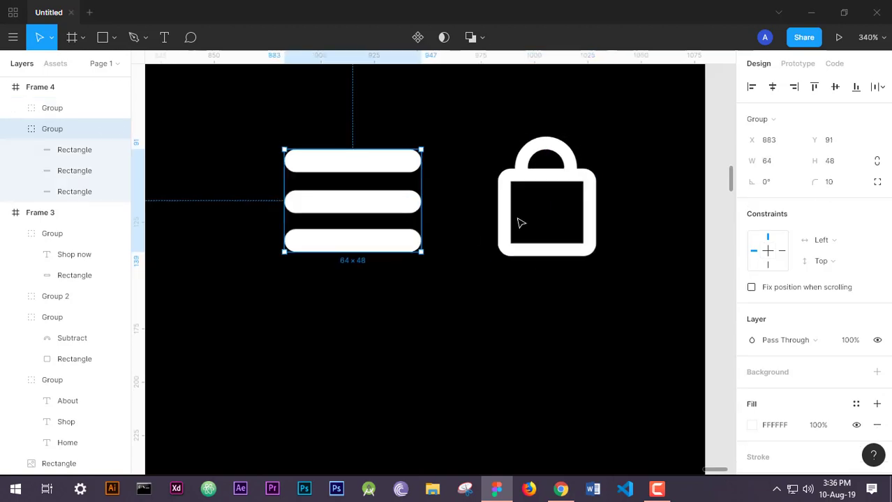
scroll(520, 224, "down", 10)
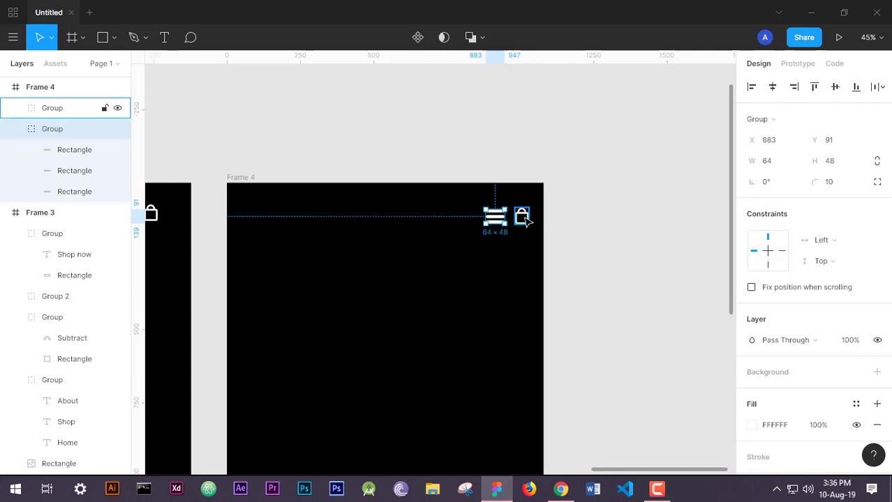
Set the bag icon's height to 60 with its proportions locked
left_click(527, 221)
left_click(838, 164)
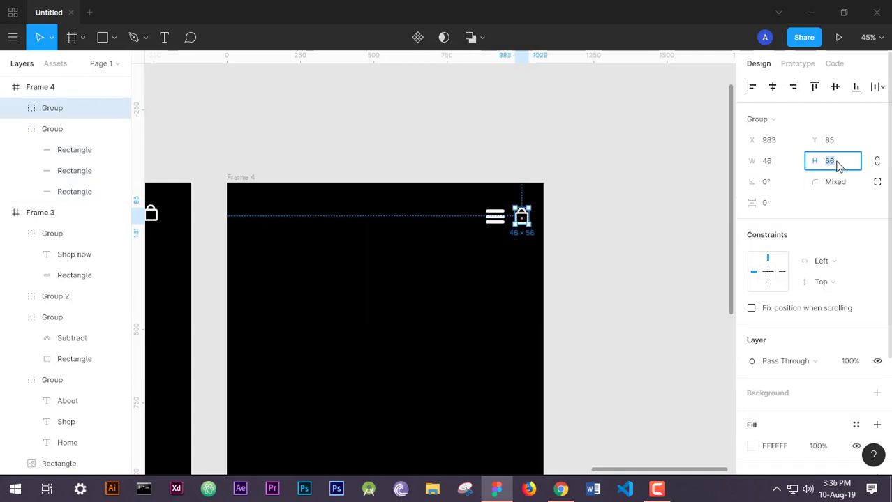
type("60")
key("Return")
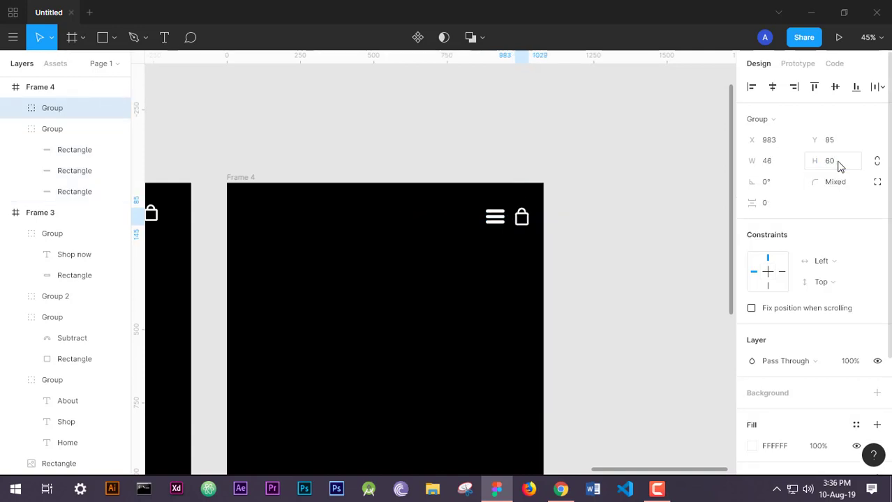
key("ctrl+z")
left_click(879, 161)
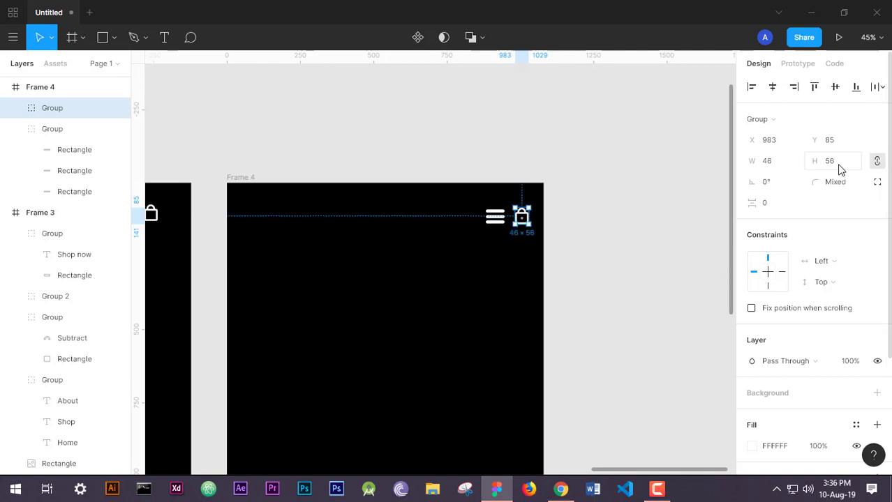
left_click(840, 168)
type("60")
key("Return")
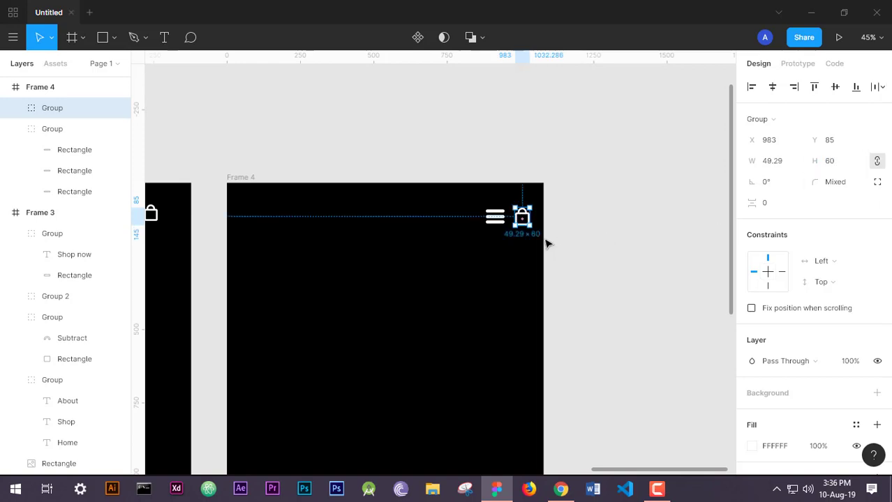
Align the hamburger with the bag icon, then move the bag closer and down a few pixels
scroll(548, 241, "up", 5)
scroll(525, 291, "up", 3)
left_click_drag(475, 224, 455, 230)
left_click(547, 222)
left_click(548, 230)
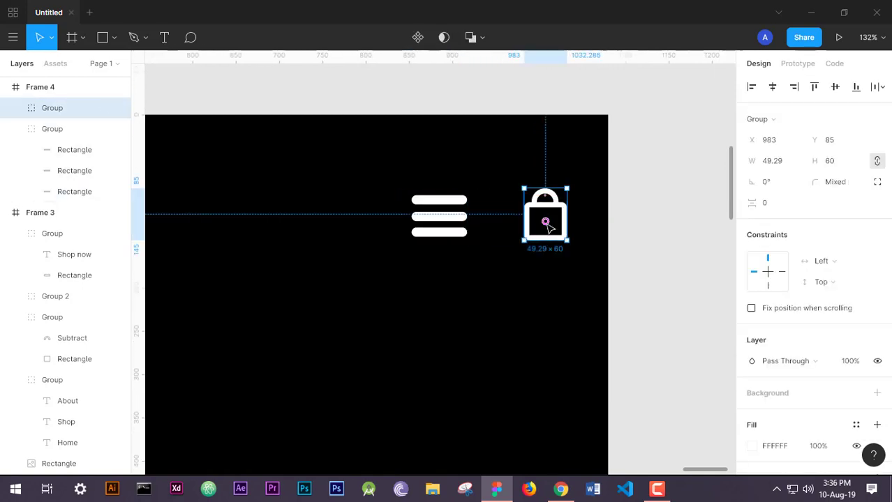
mouse_move(554, 229)
left_mouse_down()
mouse_move(534, 225)
mouse_move(541, 224)
left_mouse_up()
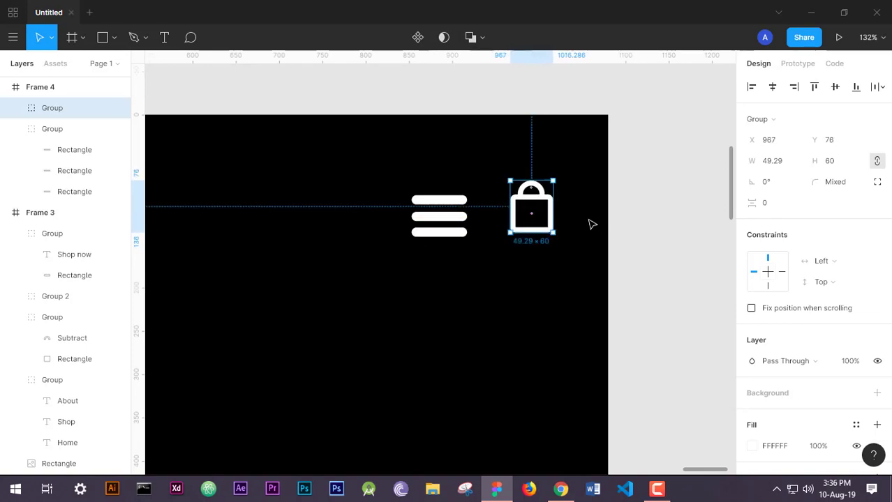
key("Down")
key("Down")
key("Down")
key("Down")
key("Down")
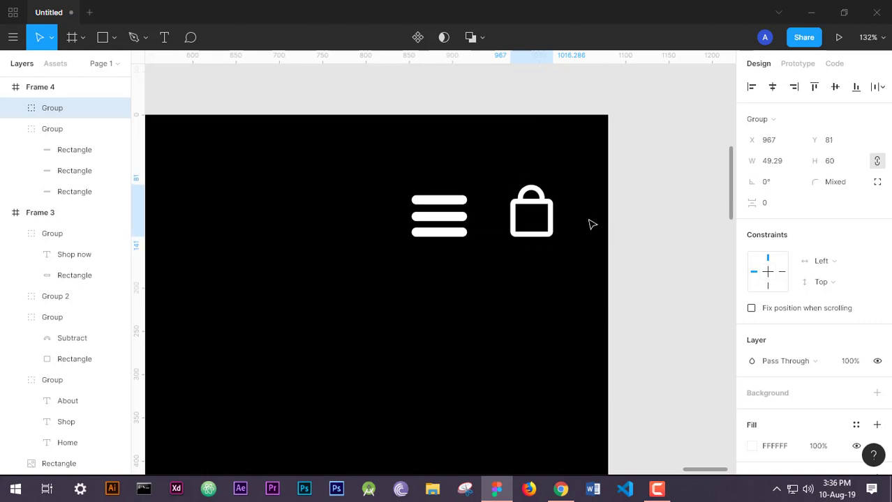
left_click(649, 234)
scroll(659, 248, "down", 6)
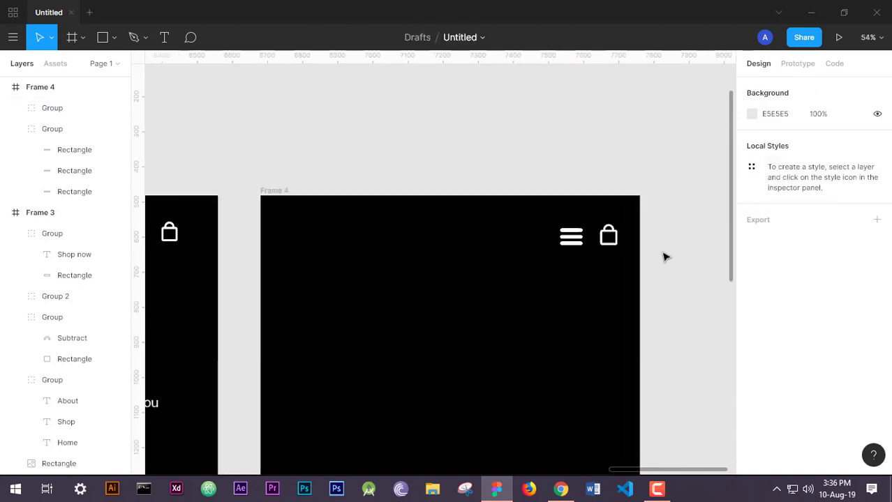
Copy the watch photo from Frame 3 into Frame 4
left_click_drag(681, 306, 590, 227)
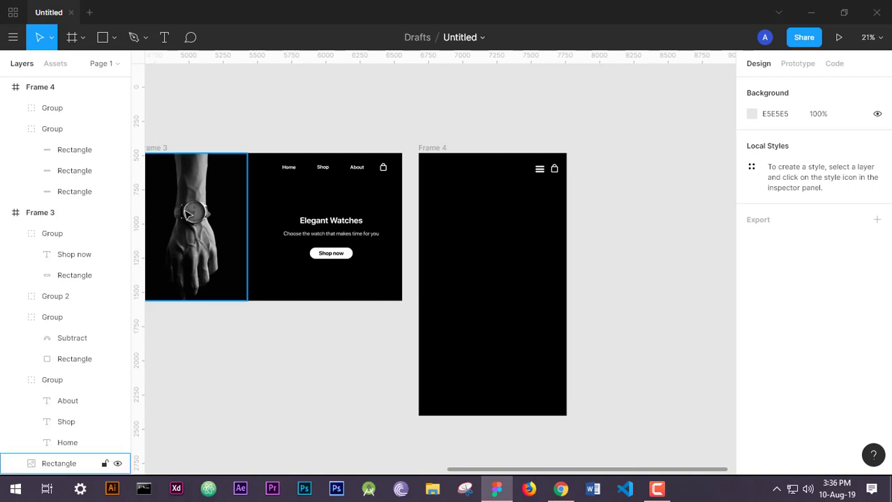
left_click(235, 216)
left_click_drag(235, 217, 485, 216)
left_click(624, 204)
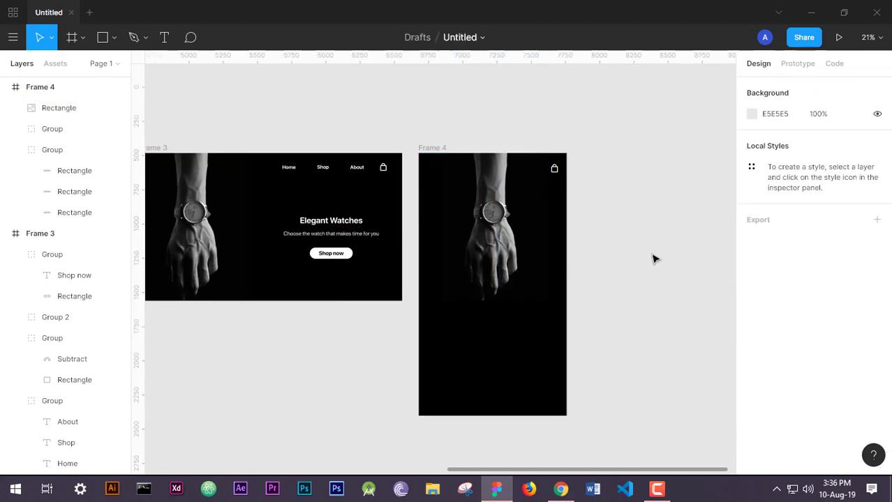
Enlarge the copied photo to 1080×1476 so it spans Frame 4's full width
left_click(501, 297)
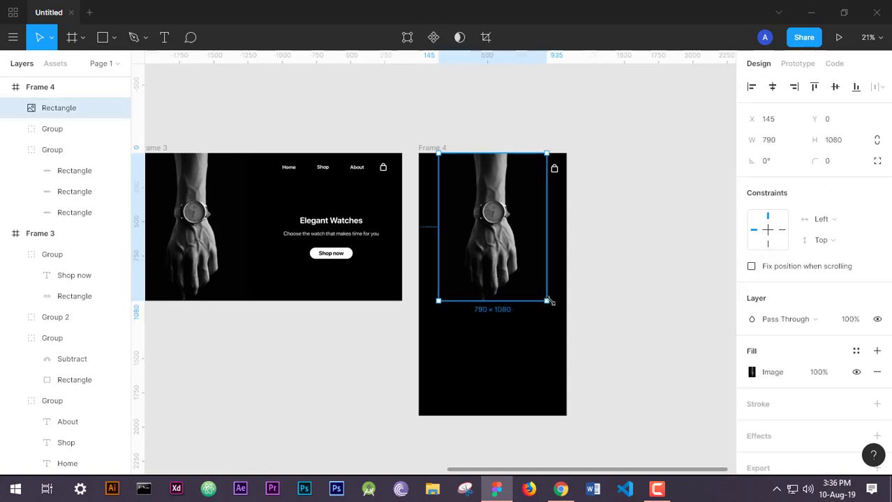
left_click_drag(547, 301, 566, 328)
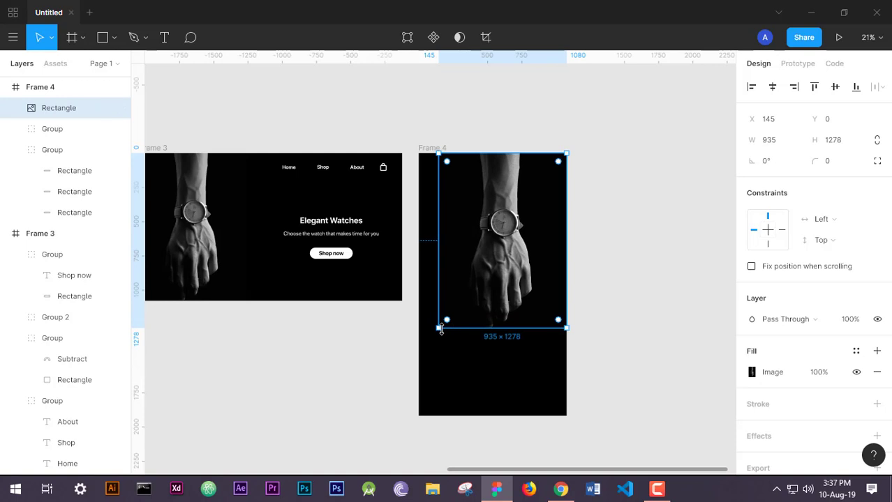
left_click_drag(441, 329, 419, 355)
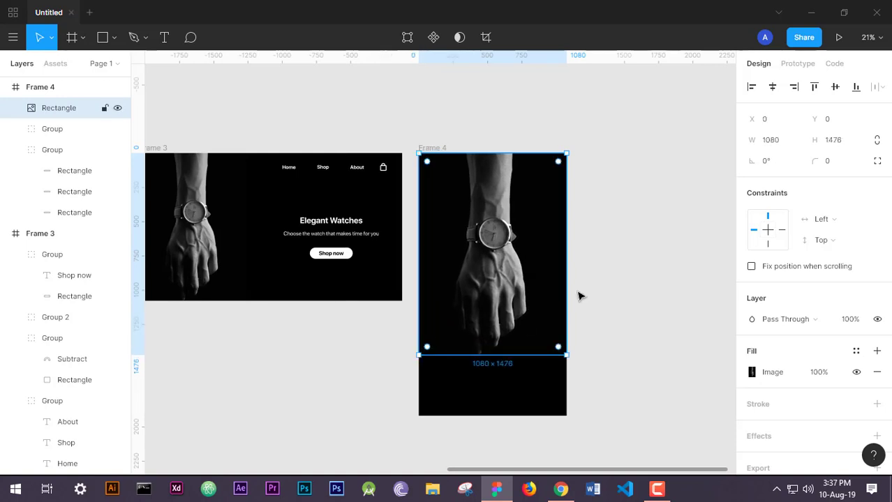
left_click(621, 259)
left_click(509, 259)
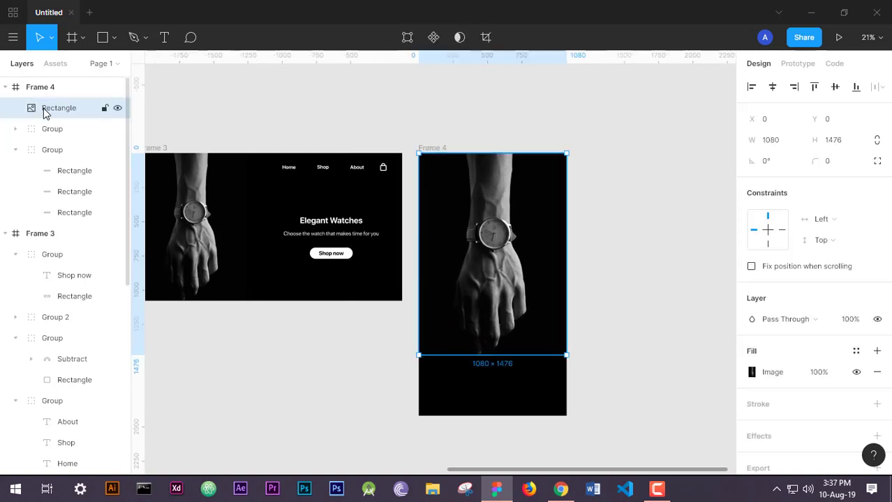
Reorder layers so both icon groups sit above the photo inside Frame 4
left_click_drag(46, 113, 15, 224)
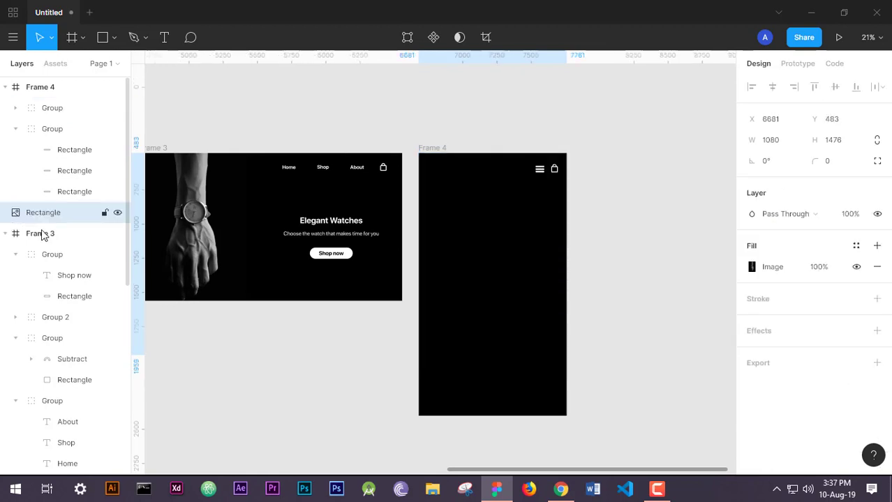
left_click(15, 129)
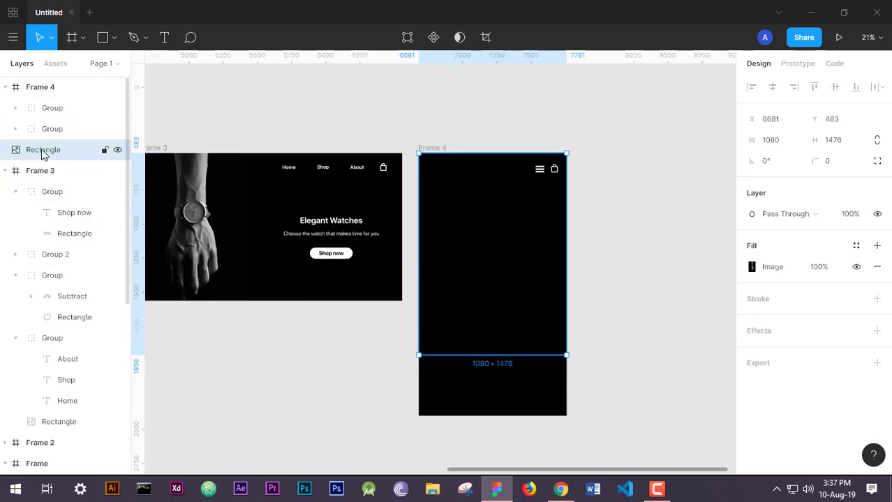
left_click_drag(29, 157, 16, 148)
left_click_drag(33, 149, 14, 97)
left_click_drag(49, 130, 46, 105)
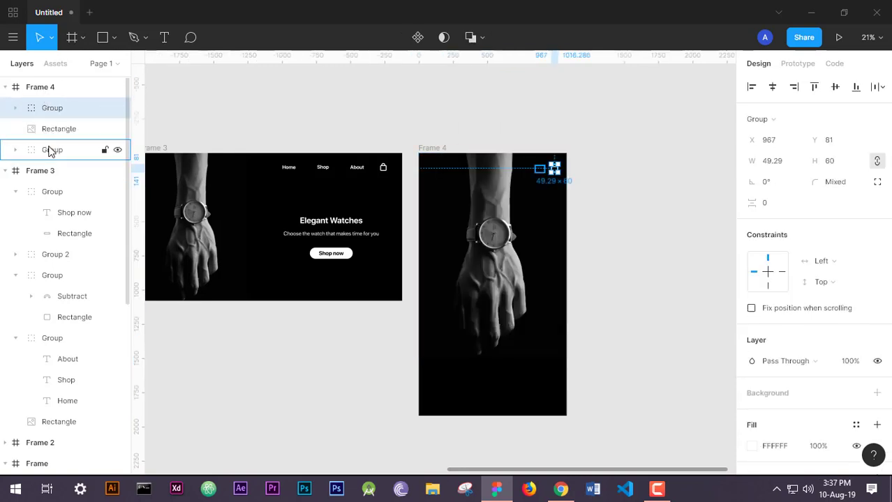
left_click_drag(53, 151, 47, 101)
left_click(685, 260)
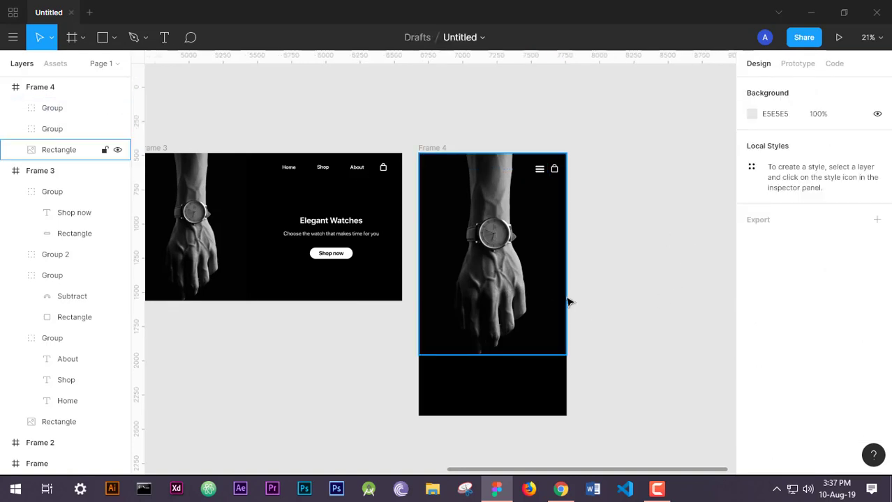
Shrink the Frame 4 watch photo to 917×1253 and shift it right to X 81
left_click(359, 233)
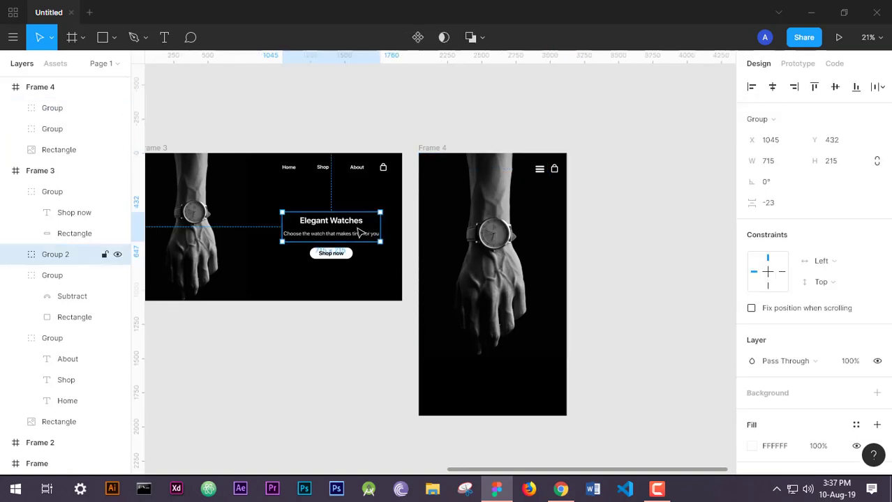
left_click(510, 299)
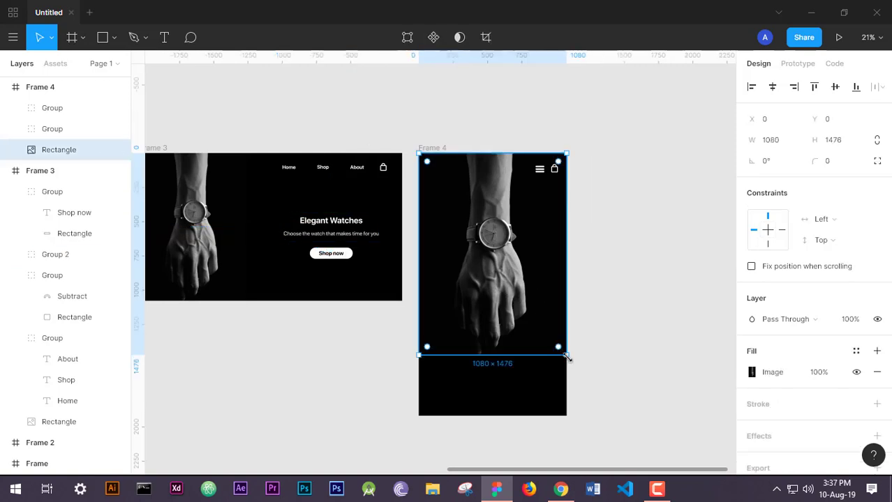
left_click_drag(567, 357, 545, 314)
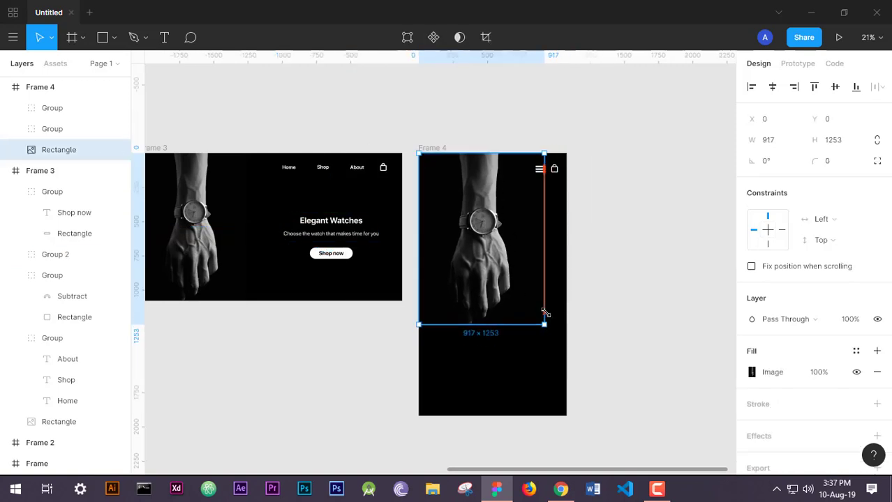
left_click_drag(482, 281, 506, 283)
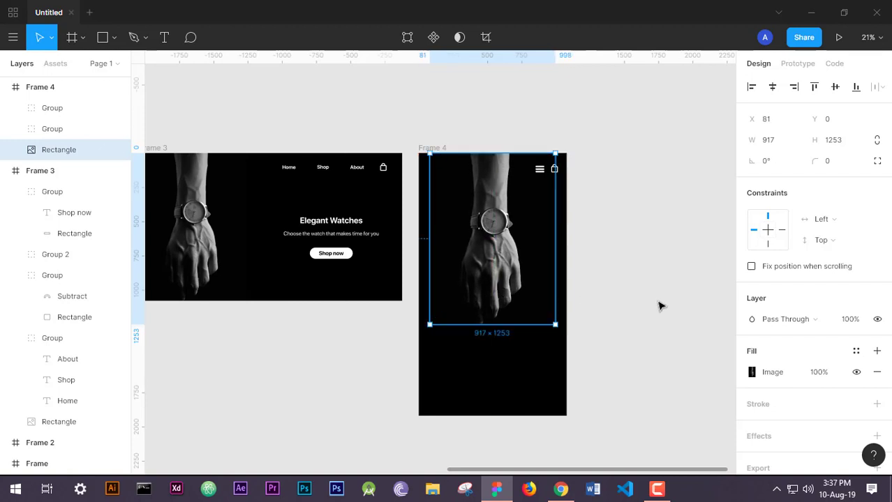
Copy the Elegant Watches heading group from Frame 3 into Frame 4
left_click(660, 306)
left_click(342, 231)
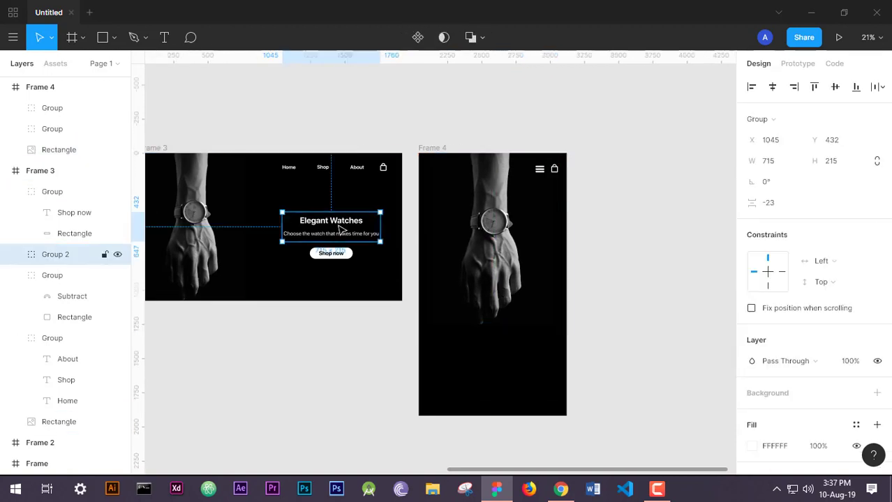
left_click_drag(342, 230, 499, 353)
Centre the copied Elegant Watches heading horizontally in Frame 4
left_click(635, 314)
scroll(546, 385, "up", 5)
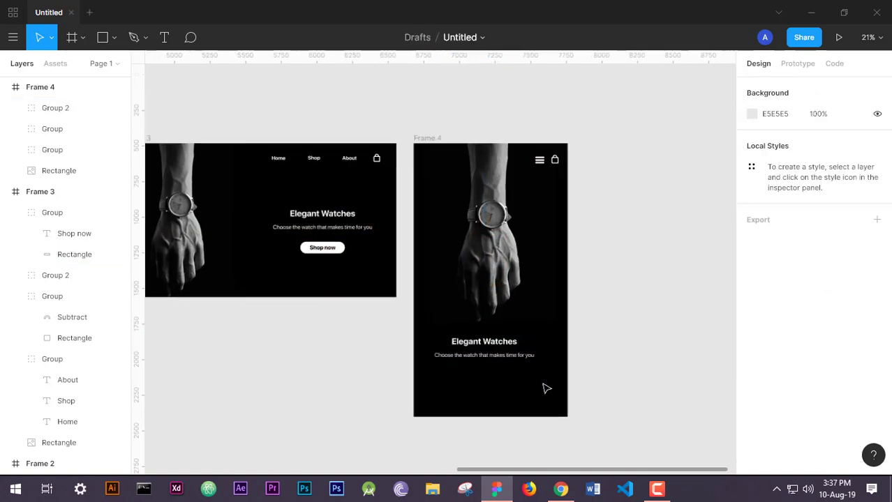
left_click(450, 334)
left_click_drag(450, 334, 437, 331)
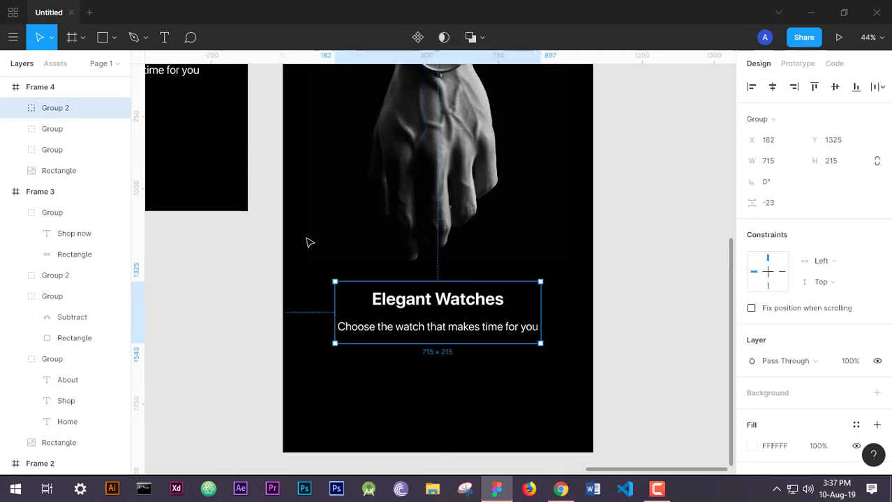
scroll(279, 238, "down", 5)
Copy the Shop now button from Frame 3 beneath the heading in Frame 4
left_click(281, 204)
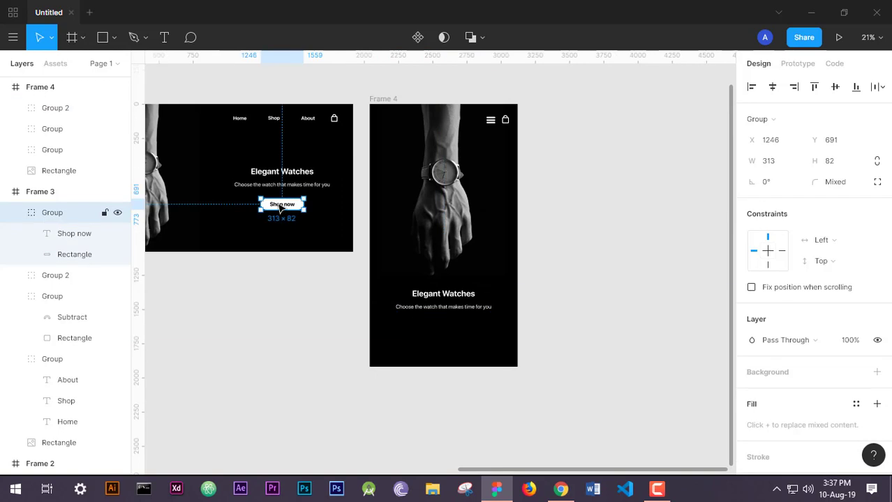
left_click_drag(281, 207, 444, 336)
left_click(588, 249)
scroll(602, 309, "down", 2)
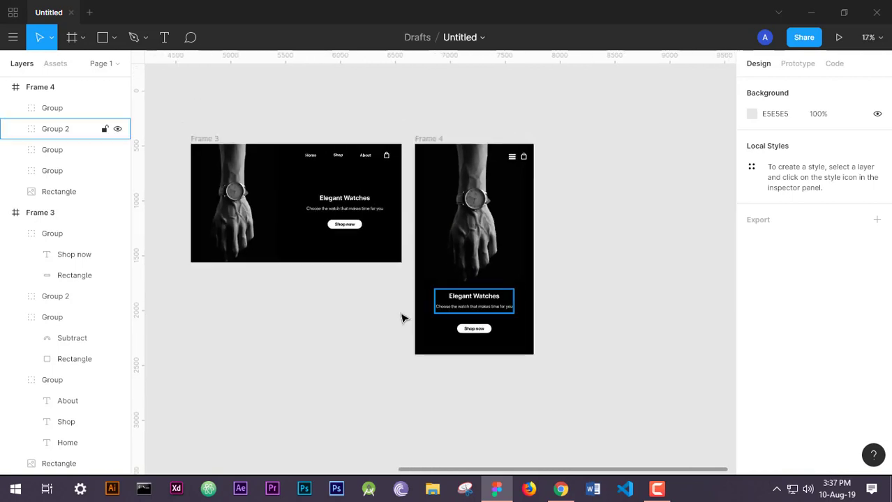
left_click_drag(400, 315, 454, 333)
scroll(408, 314, "up", 3)
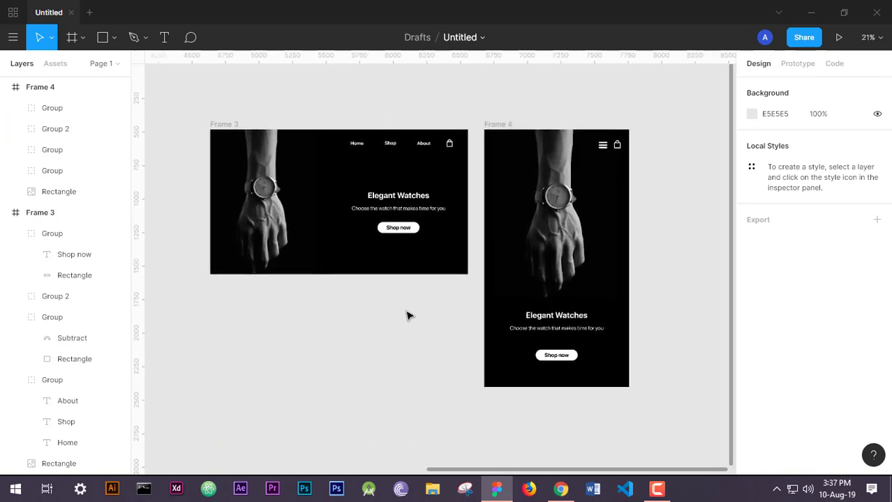
mouse_move(408, 314)
left_mouse_down()
mouse_move(402, 327)
mouse_move(432, 343)
mouse_move(420, 326)
left_mouse_up()
scroll(428, 340, "up", 2)
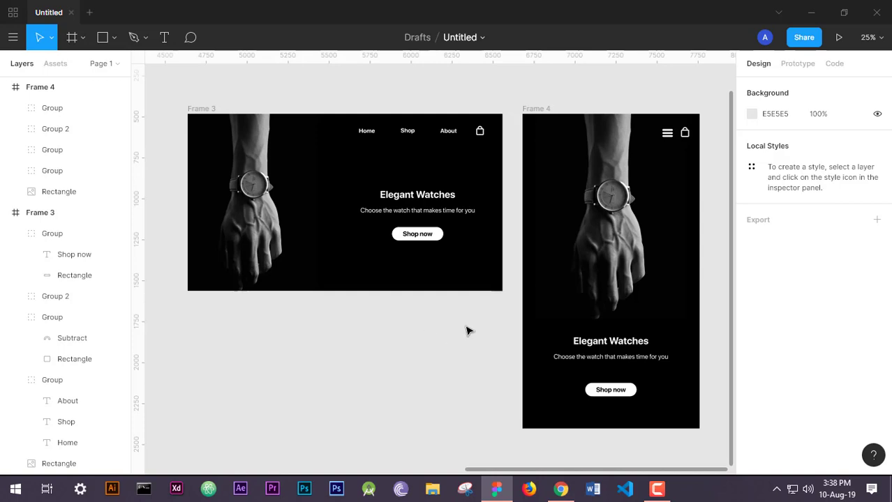
left_click(659, 493)
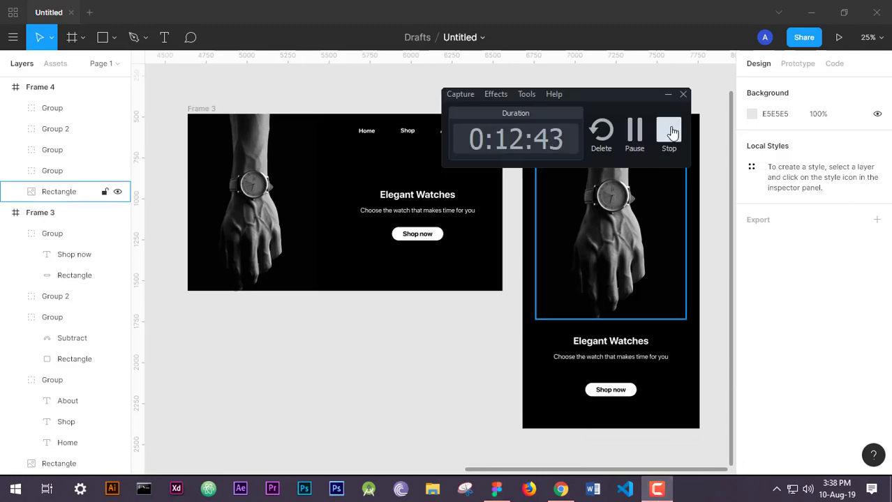